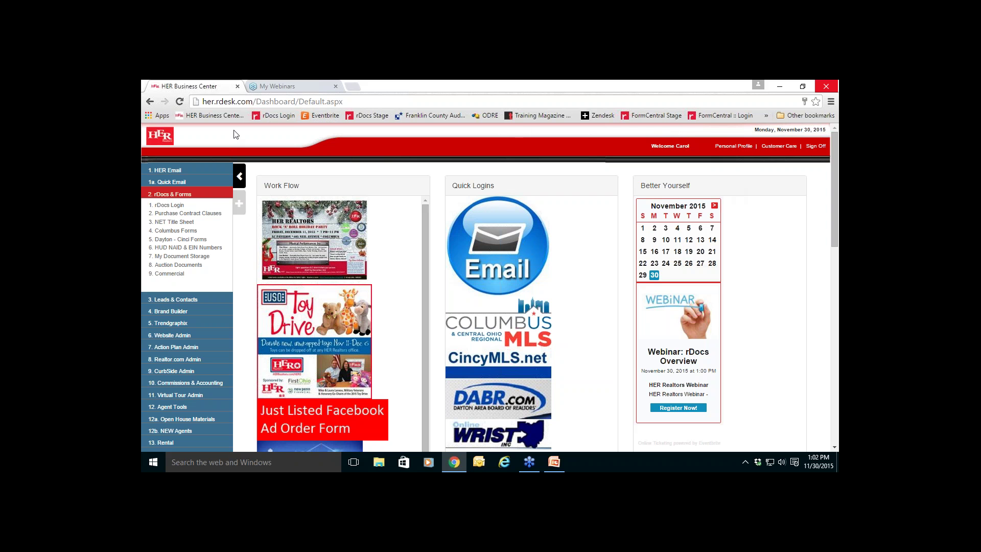
# Step: Launch rDocs from the '1. rDocs Login' link under rDocs & Forms in HER Business Center
pyautogui.click(183, 207)
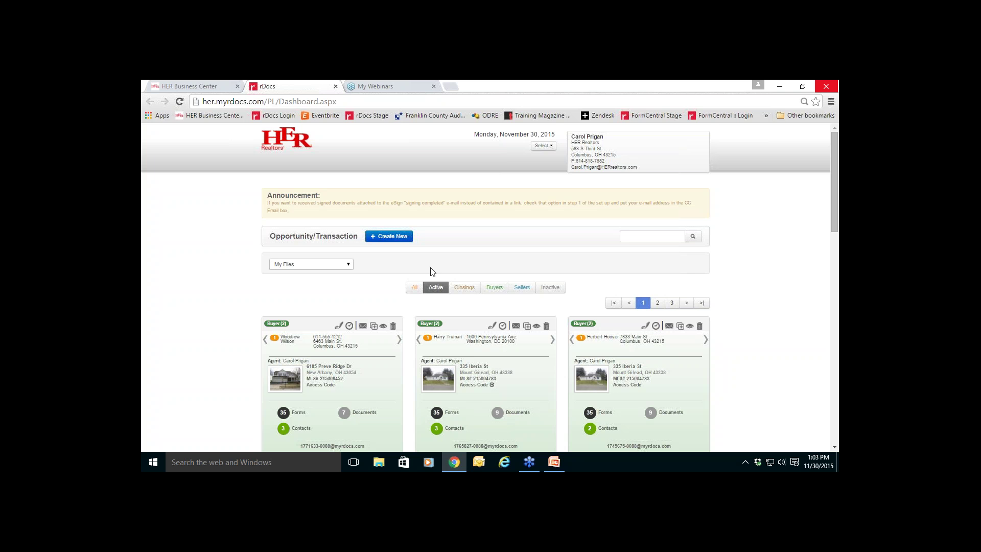
pyautogui.click(834, 238)
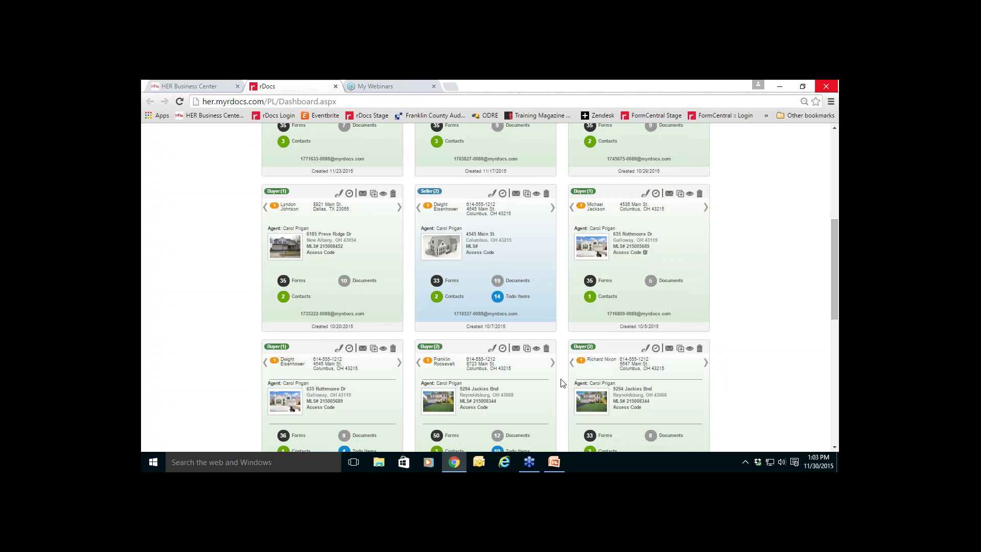
pyautogui.scroll(3, 760, 310)
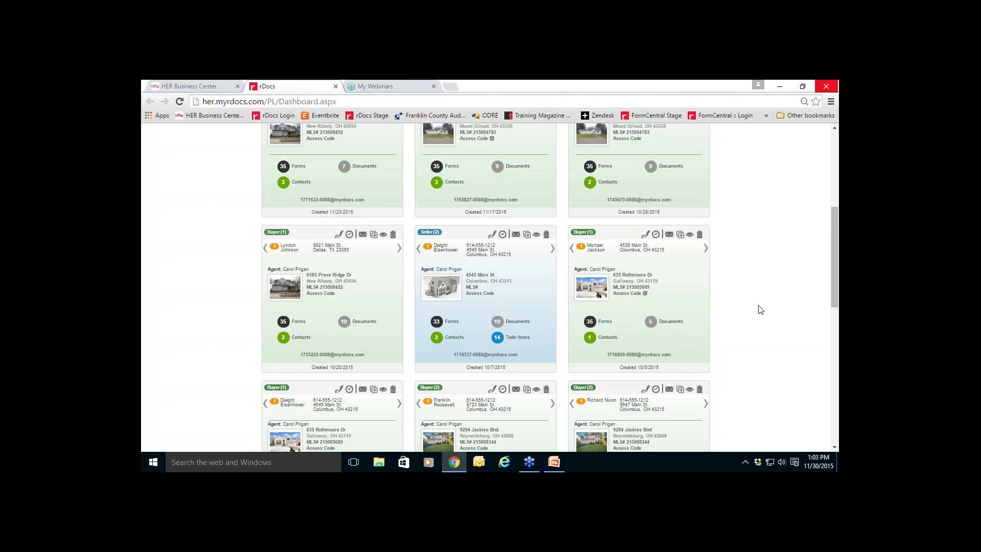
pyautogui.scroll(1, 760, 310)
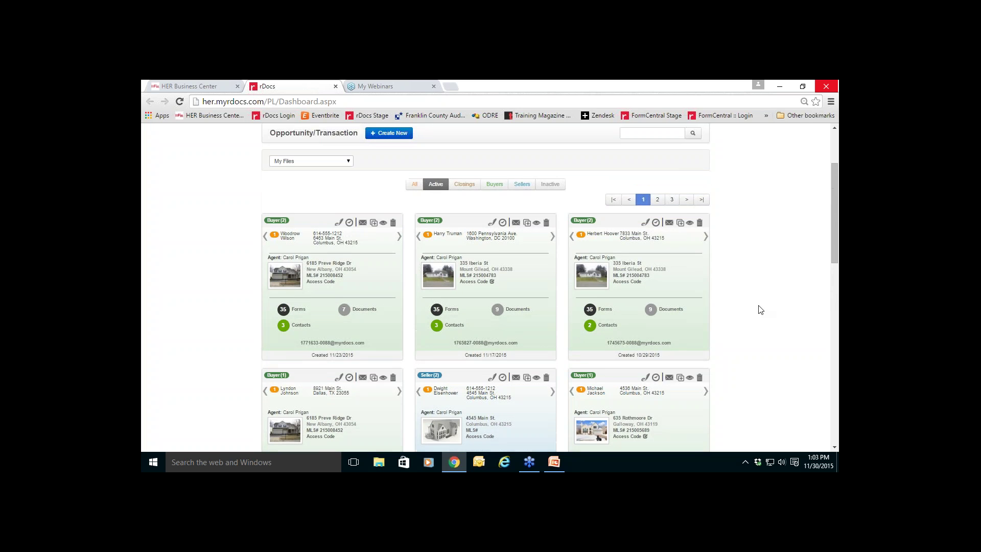
pyautogui.scroll(1, 760, 310)
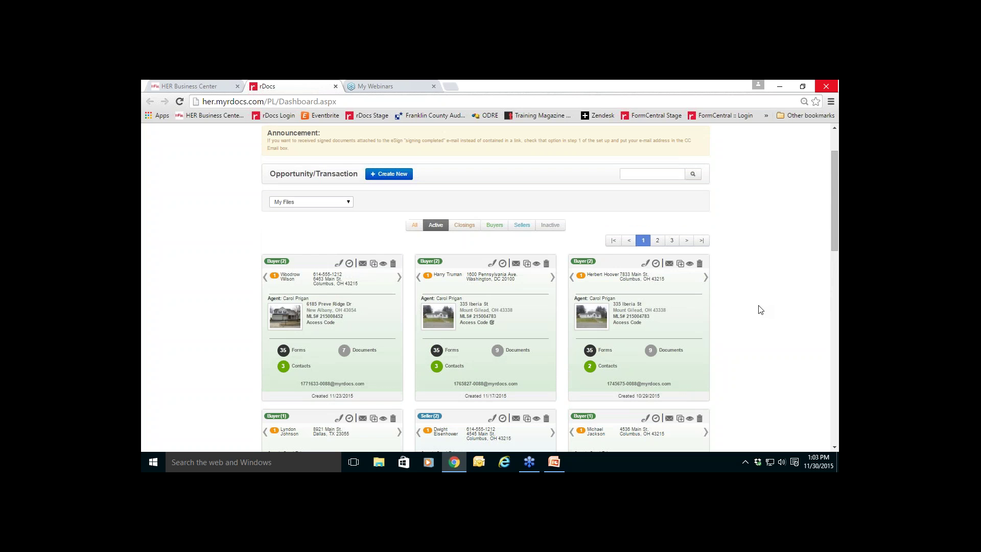
pyautogui.scroll(1, 760, 310)
pyautogui.scroll(1, 760, 309)
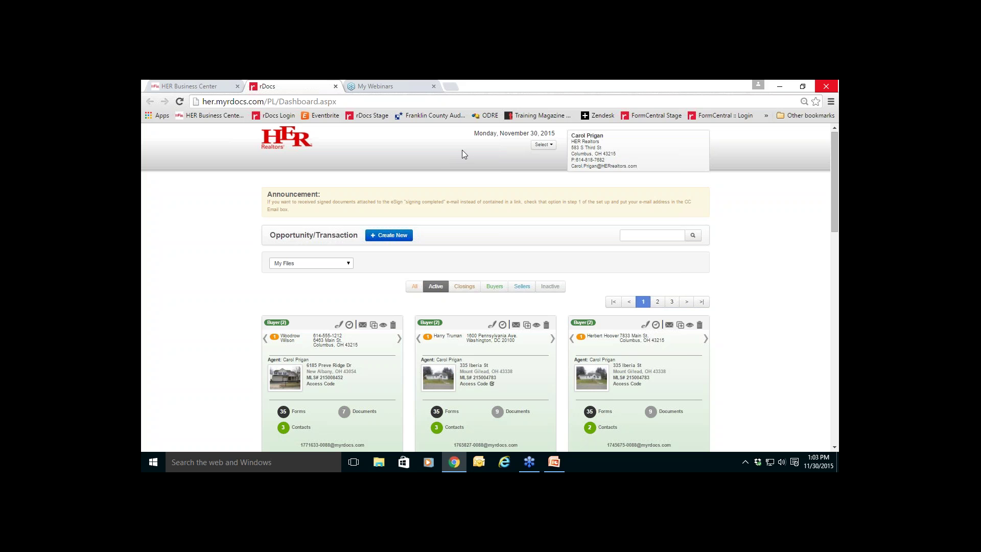
pyautogui.click(551, 145)
# Step: Put the cursor in the transaction search box beside the Create New button
pyautogui.moveTo(832, 237); pyautogui.dragTo(836, 250)
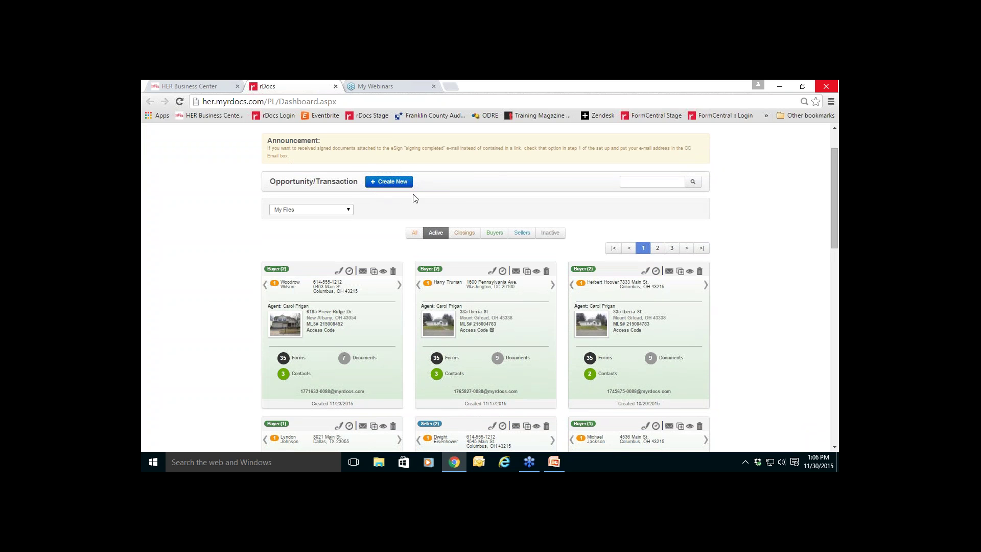
pyautogui.click(630, 183)
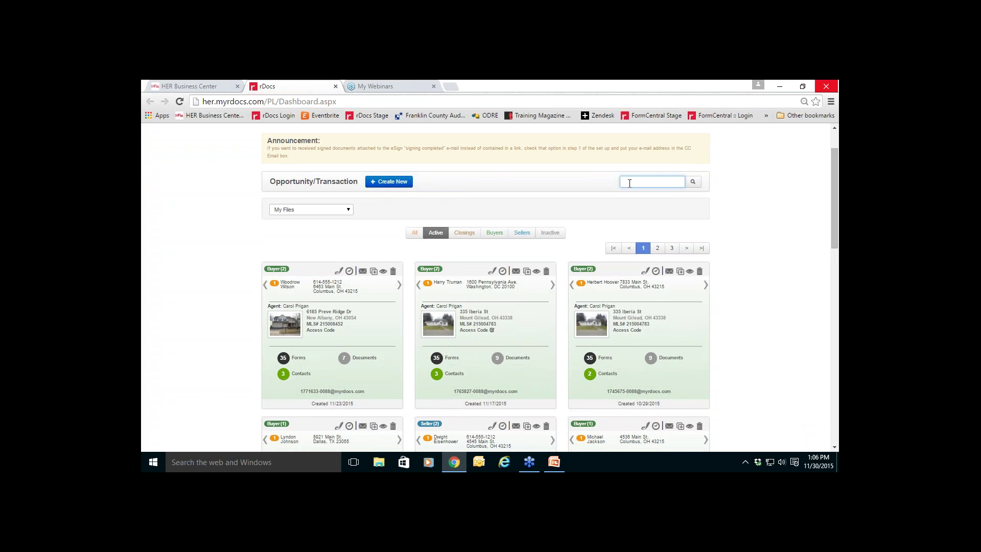
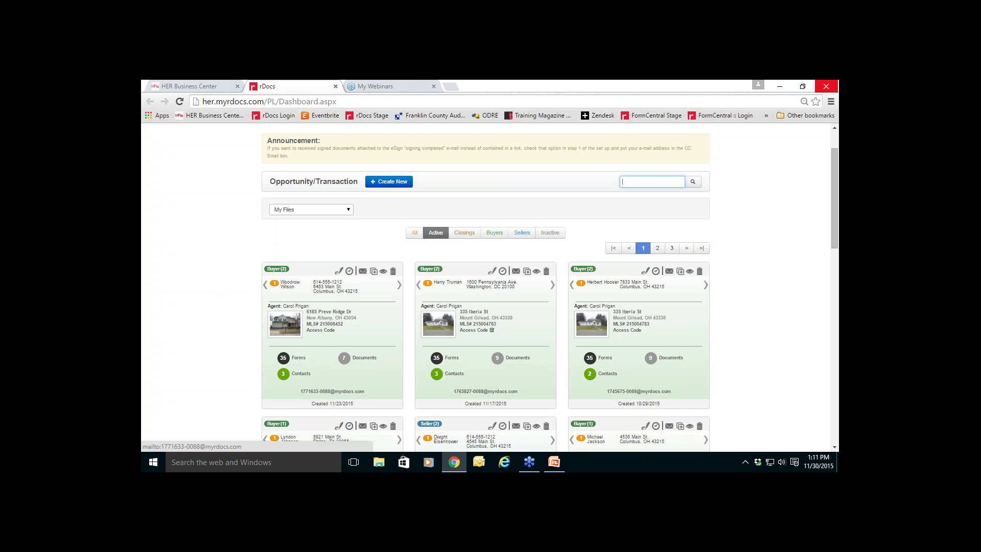
# Step: Create a new blank opportunity/transaction from the rDocs dashboard
pyautogui.moveTo(837, 253)
pyautogui.mouseDown()
pyautogui.moveTo(831, 443)
pyautogui.moveTo(833, 239)
pyautogui.mouseUp()
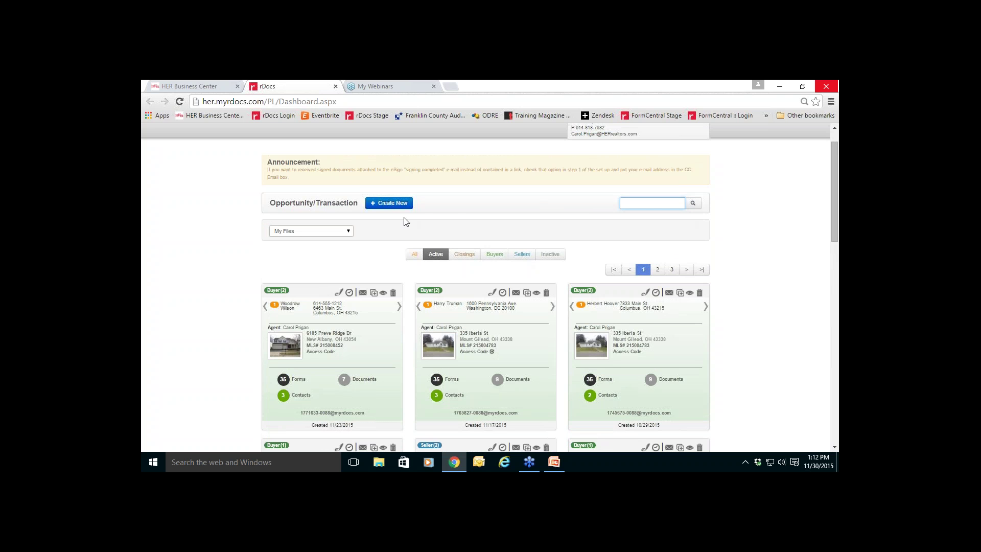
pyautogui.click(392, 204)
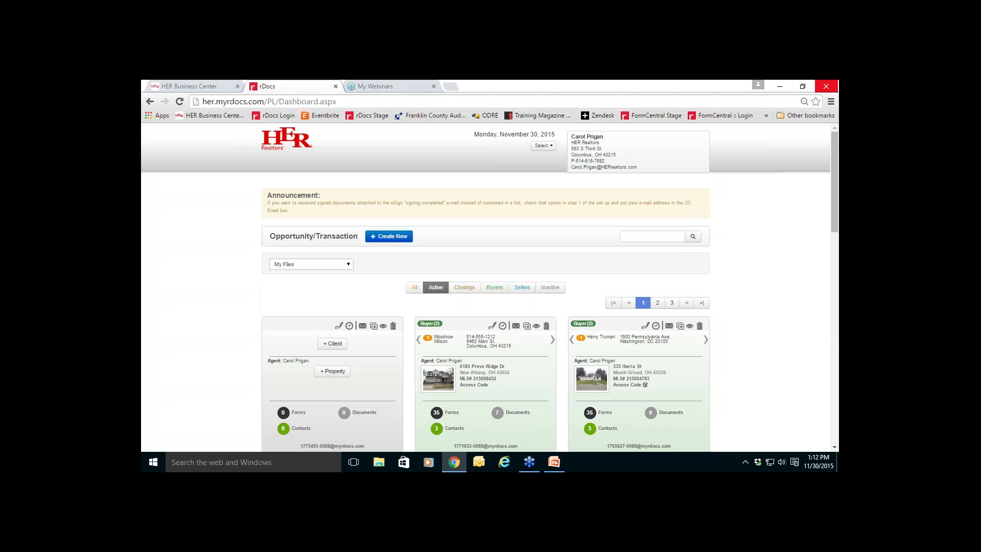
# Step: Scroll the dashboard to bring the new empty transaction card into view
pyautogui.scroll(-2, 490, 287)
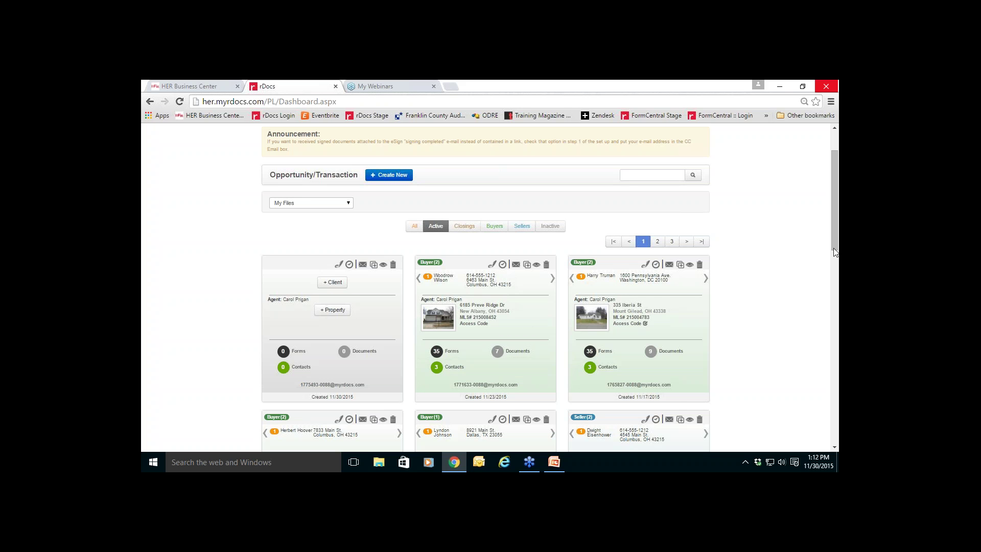
pyautogui.moveTo(831, 242); pyautogui.dragTo(833, 269)
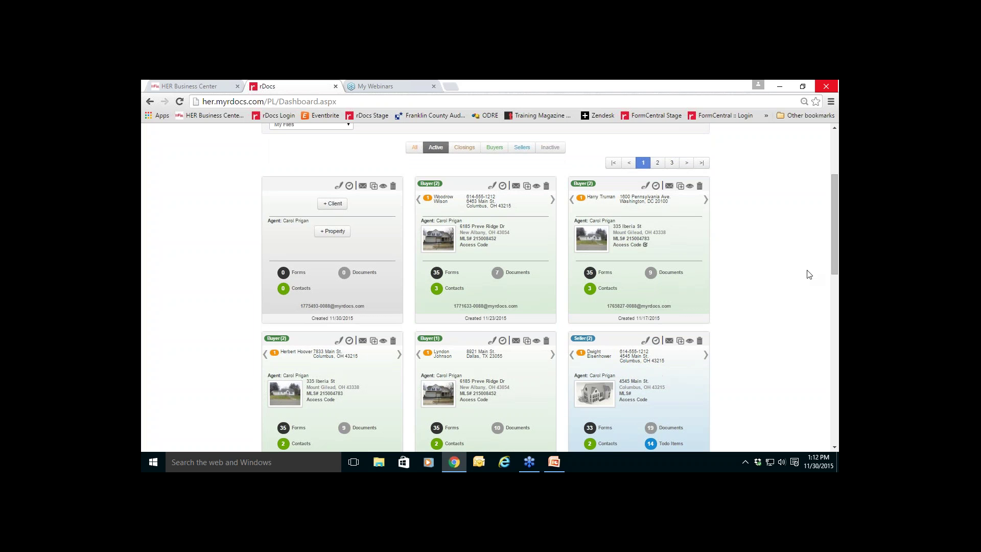
pyautogui.moveTo(835, 266); pyautogui.dragTo(831, 250)
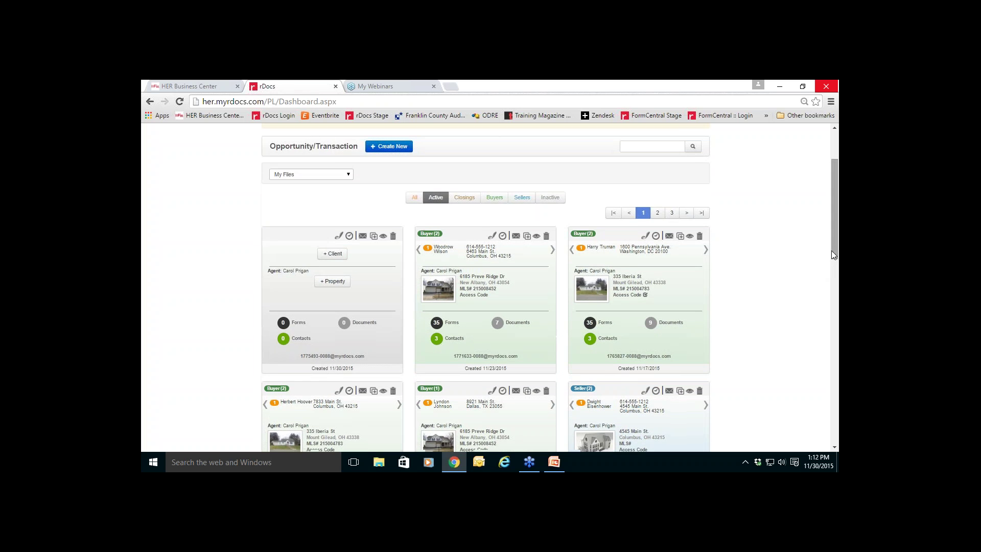
# Step: Start adding a Buyer client to the new transaction through the existing-contact search
pyautogui.click(335, 255)
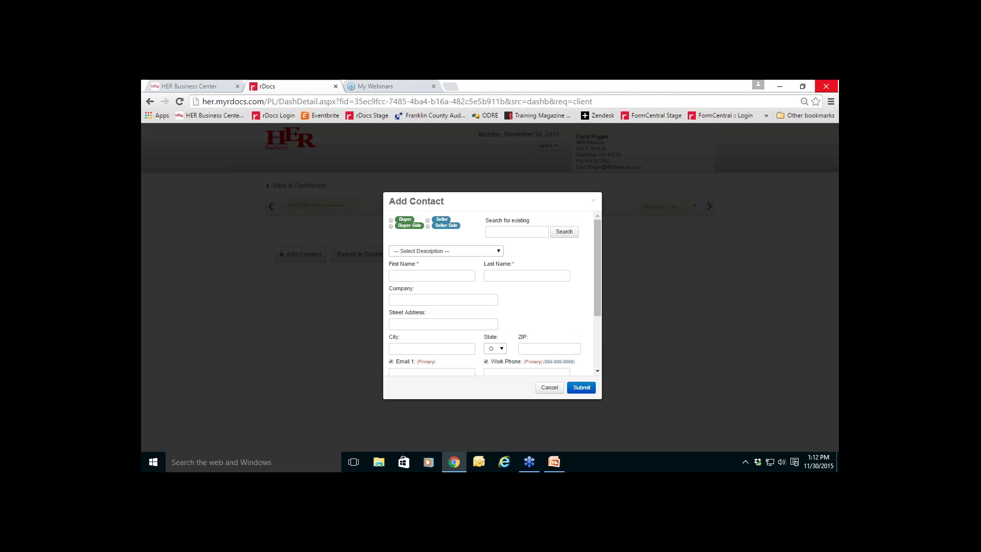
pyautogui.click(391, 221)
pyautogui.click(443, 276)
pyautogui.click(515, 230)
# Step: Search existing contacts by the client's surname and select the matching contact
pyautogui.write('Wilson')
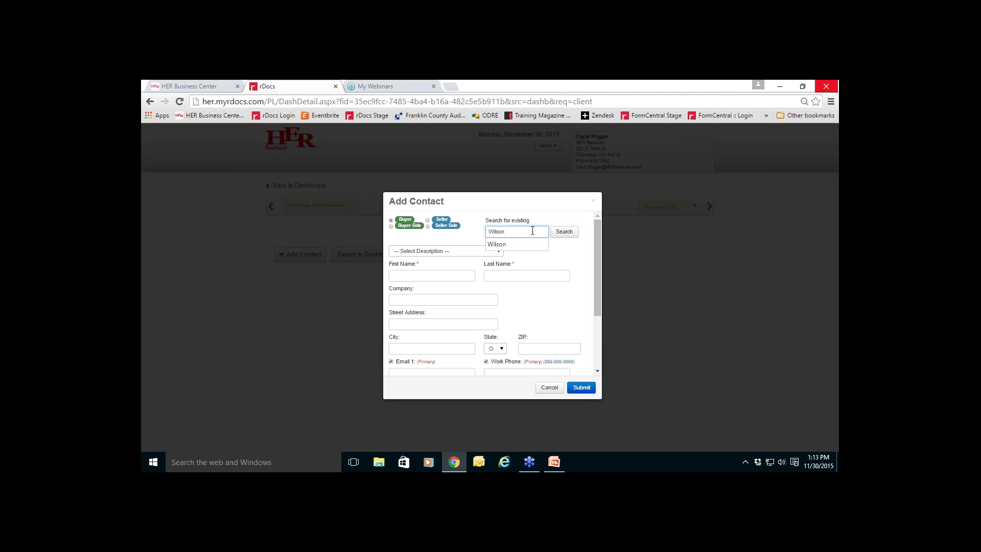
pyautogui.click(560, 236)
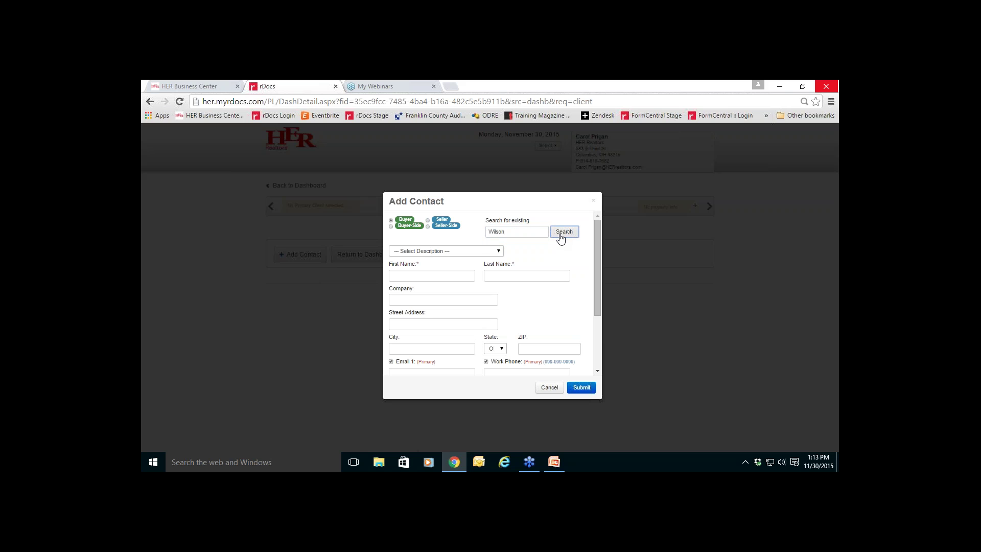
pyautogui.click(563, 232)
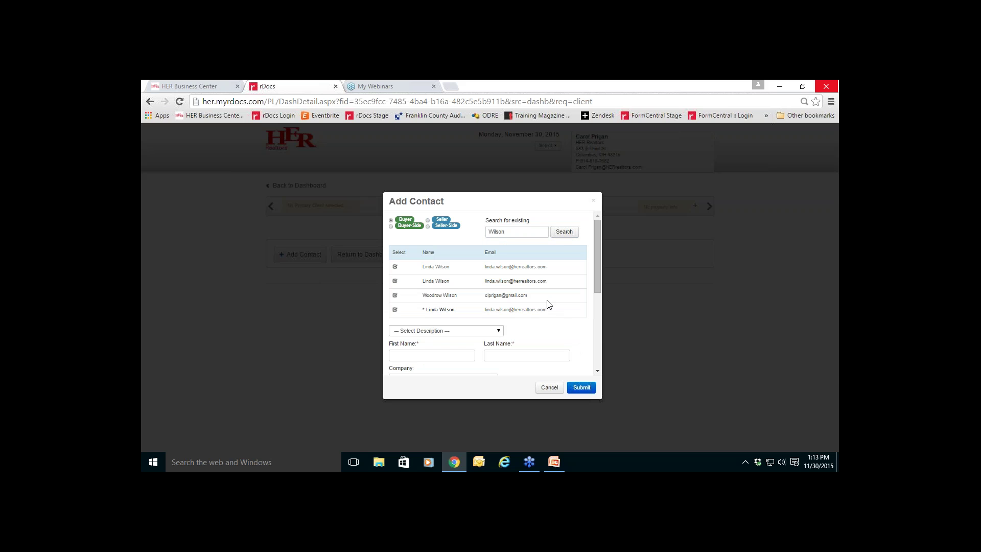
pyautogui.click(395, 296)
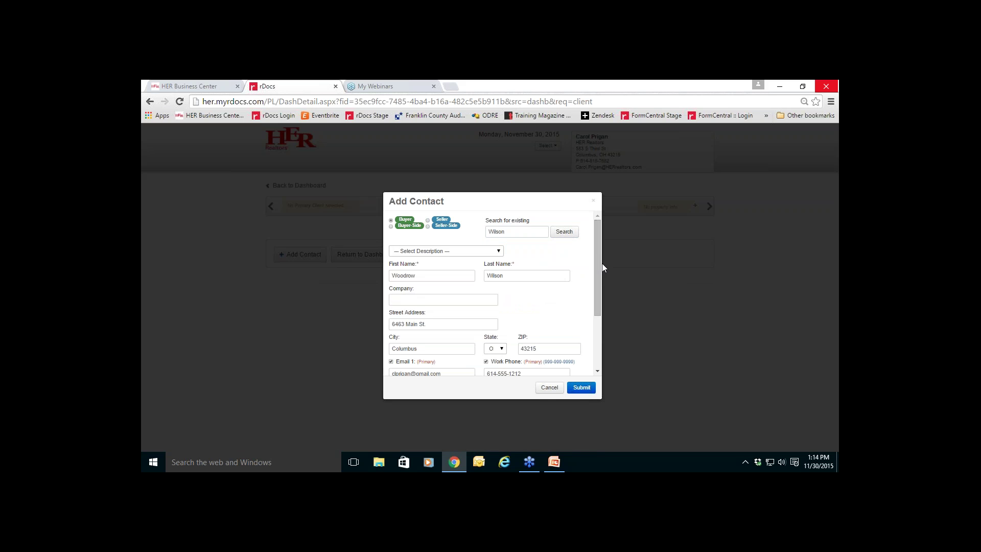
# Step: Review the filled contact details and submit the client as the Buyer
pyautogui.moveTo(597, 253); pyautogui.dragTo(597, 293)
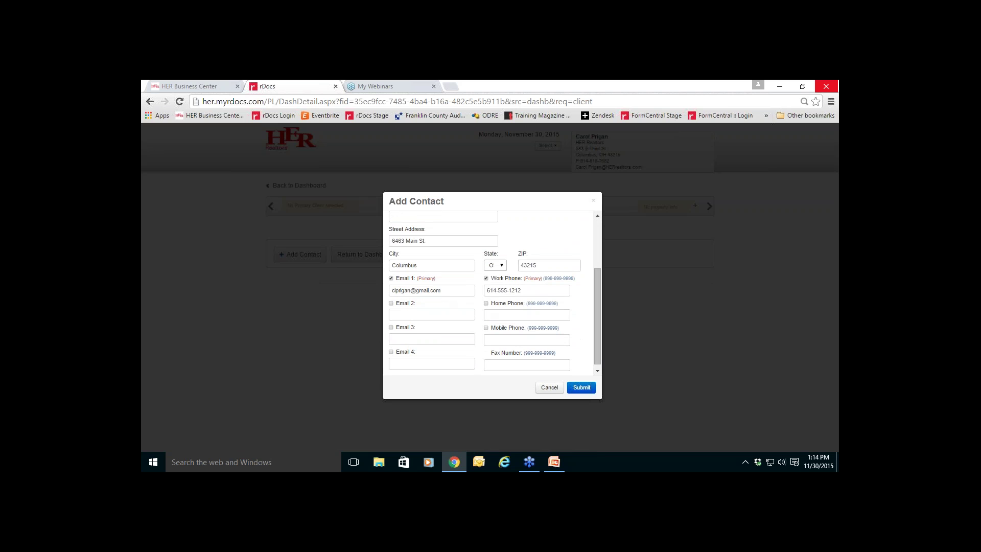
pyautogui.moveTo(596, 273); pyautogui.dragTo(596, 275)
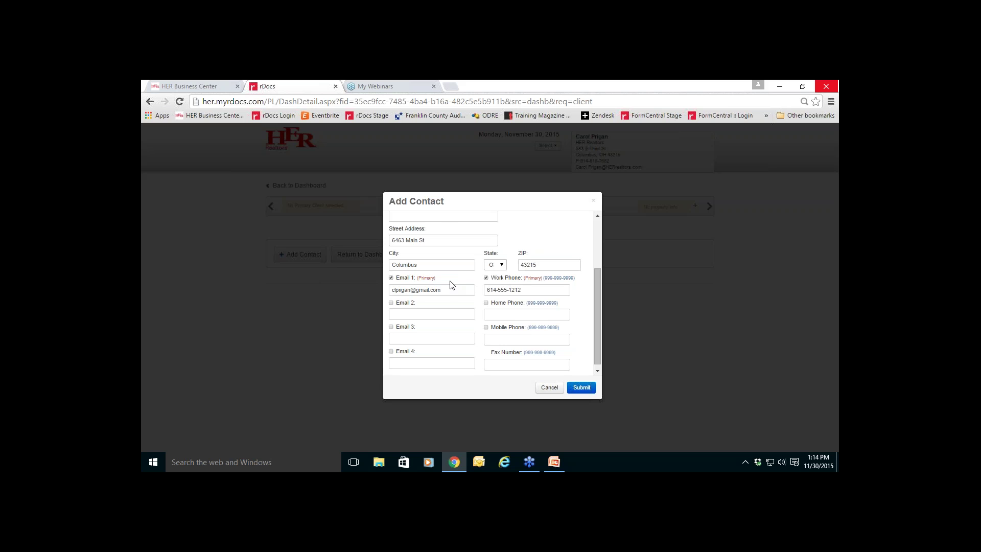
pyautogui.click(418, 316)
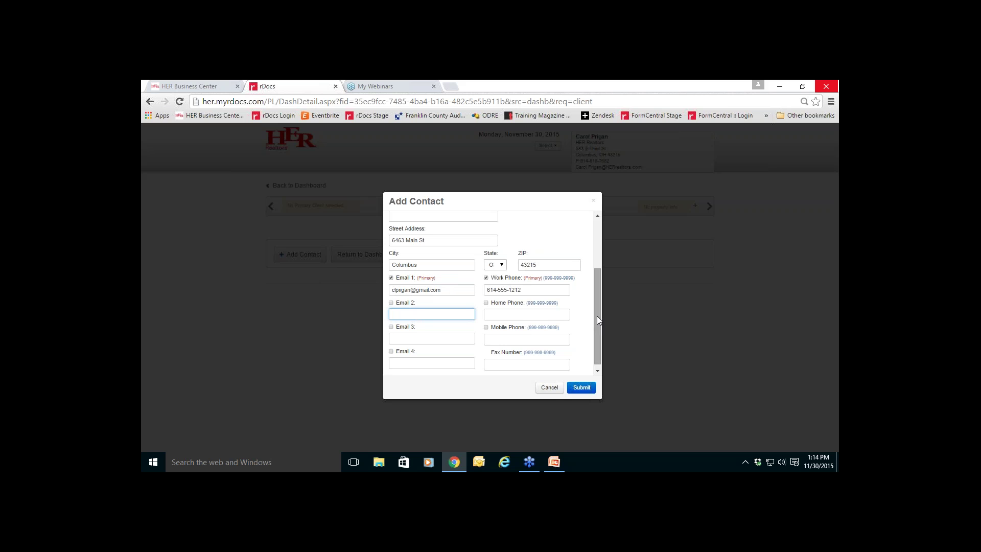
pyautogui.moveTo(596, 316); pyautogui.dragTo(592, 278)
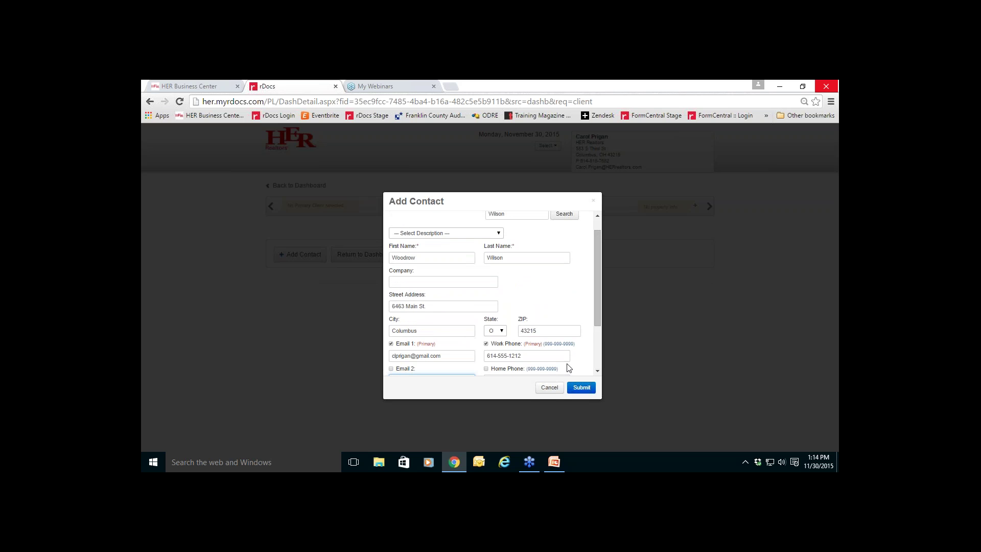
pyautogui.click(575, 389)
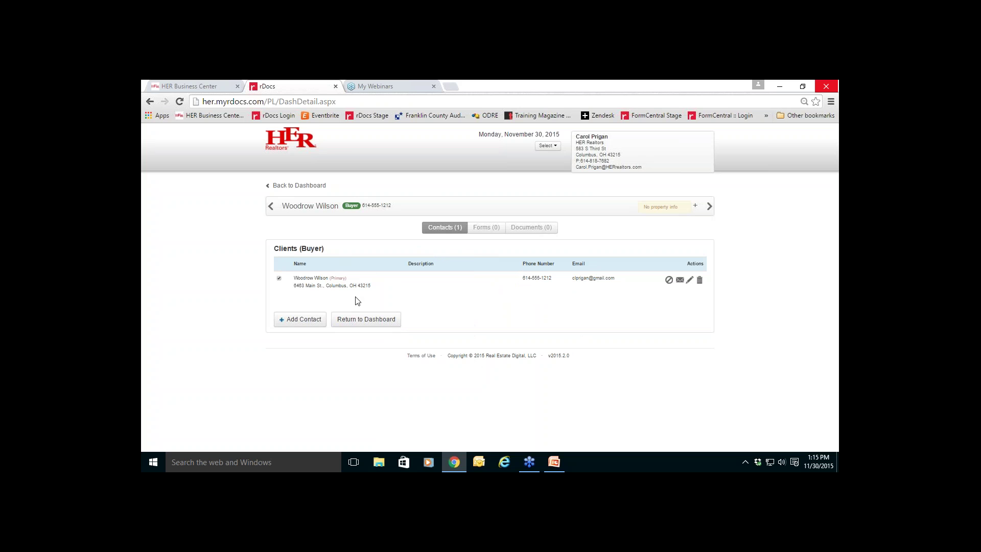
# Step: Fill a new contact form by searching a second contact's surname and selecting the match
pyautogui.click(305, 320)
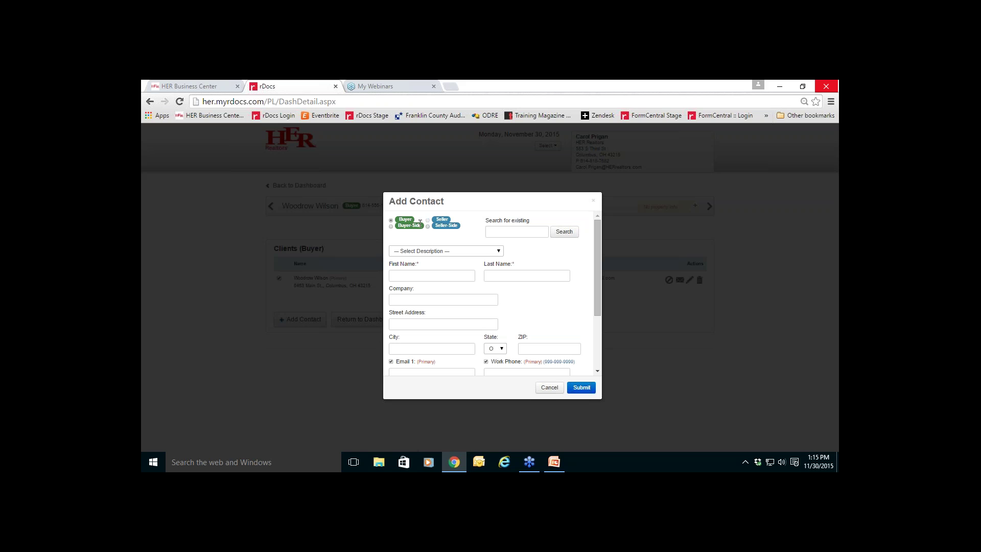
pyautogui.click(506, 233)
pyautogui.click(462, 275)
pyautogui.click(508, 230)
pyautogui.write('Houston')
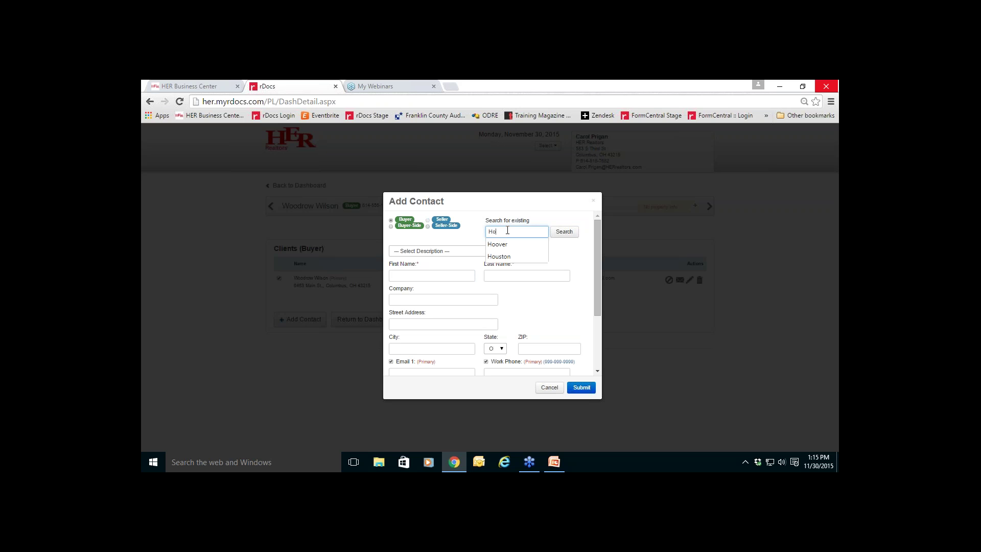
pyautogui.click(564, 232)
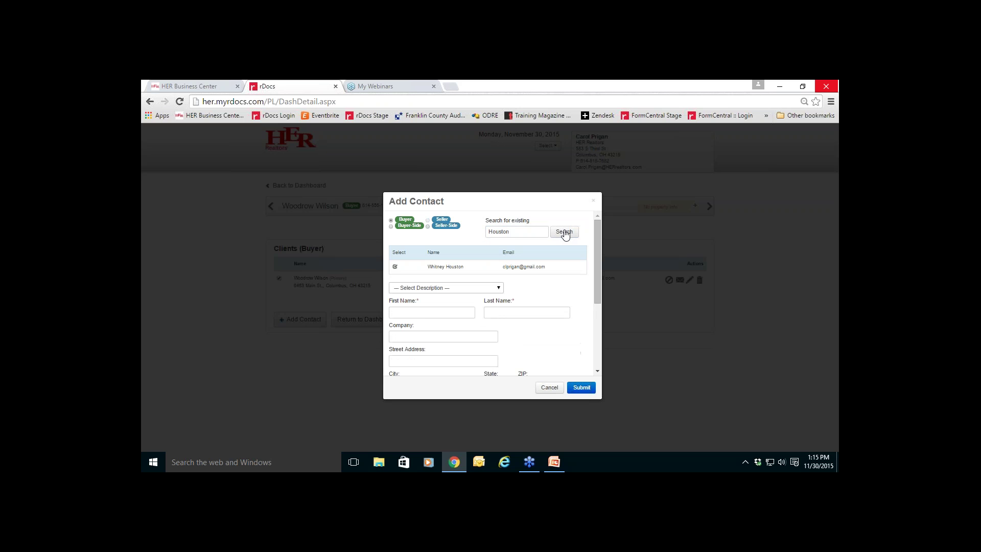
pyautogui.click(395, 266)
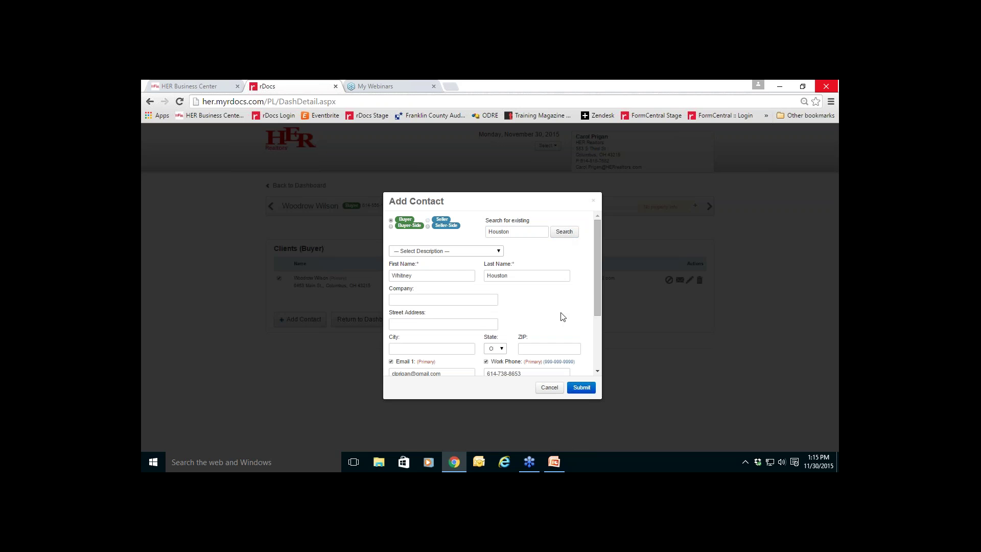
# Step: Save the second contact as a Buyer client, then begin another contact
pyautogui.click(581, 387)
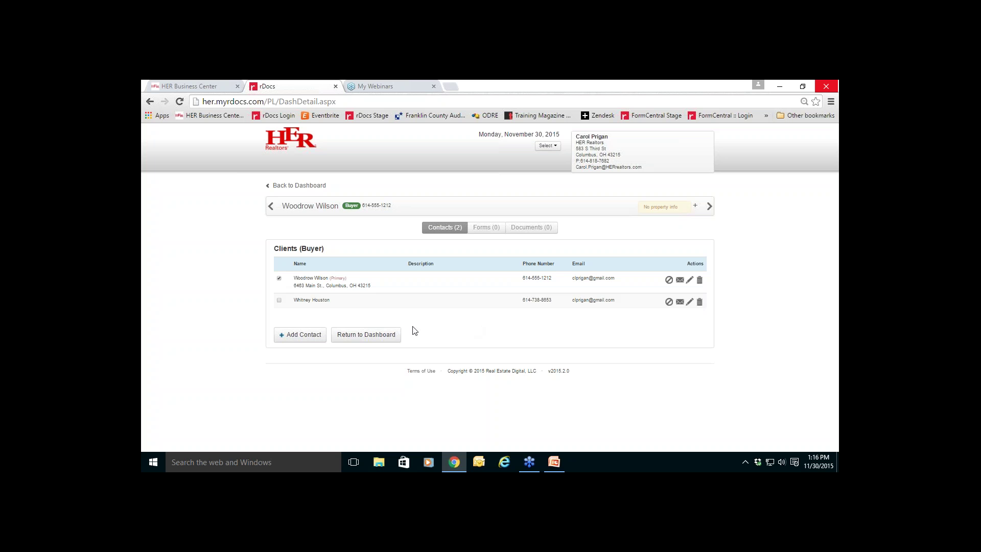
pyautogui.click(307, 341)
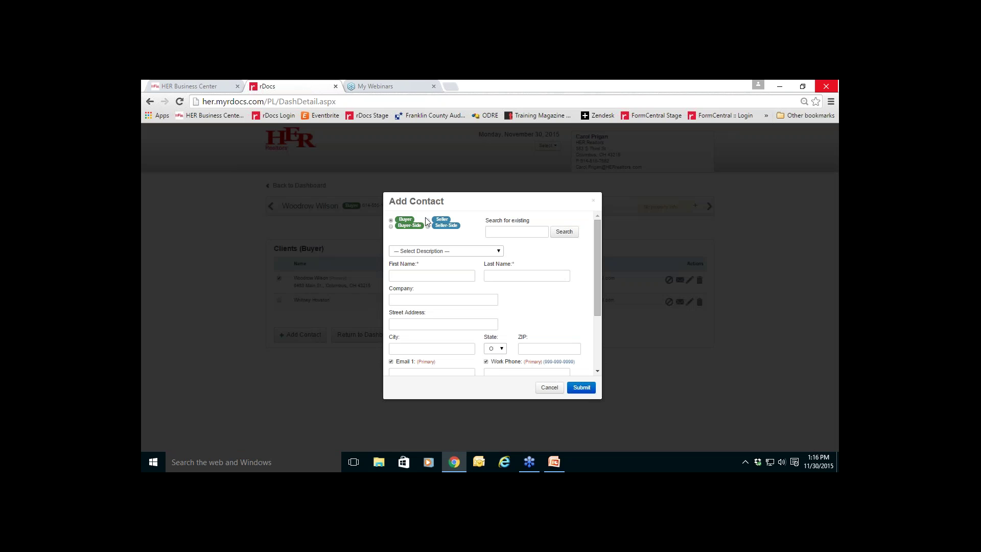
# Step: Mark the contact as Buyer, check the description list, and submit the form
pyautogui.click(391, 227)
pyautogui.click(421, 274)
pyautogui.moveTo(597, 269); pyautogui.dragTo(598, 279)
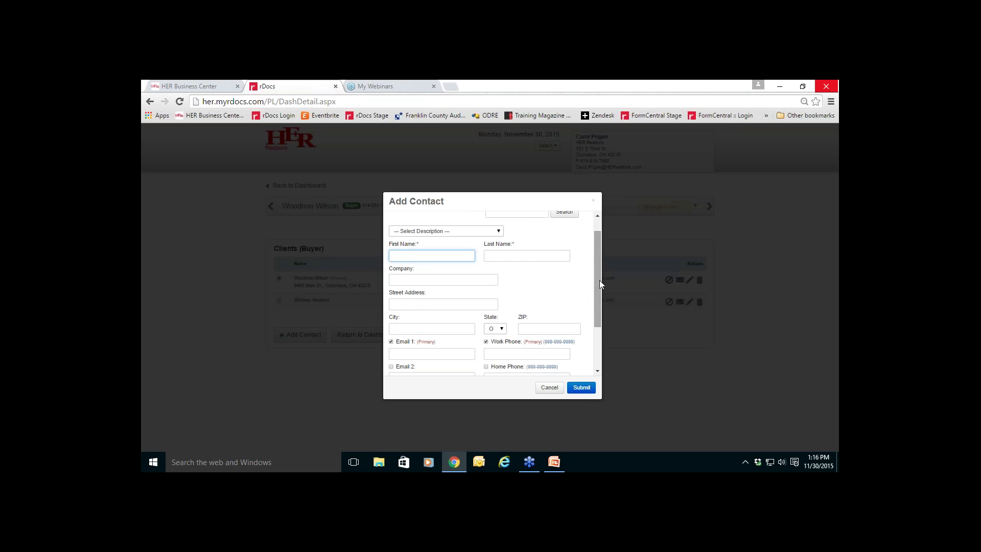
pyautogui.moveTo(599, 278); pyautogui.dragTo(600, 262)
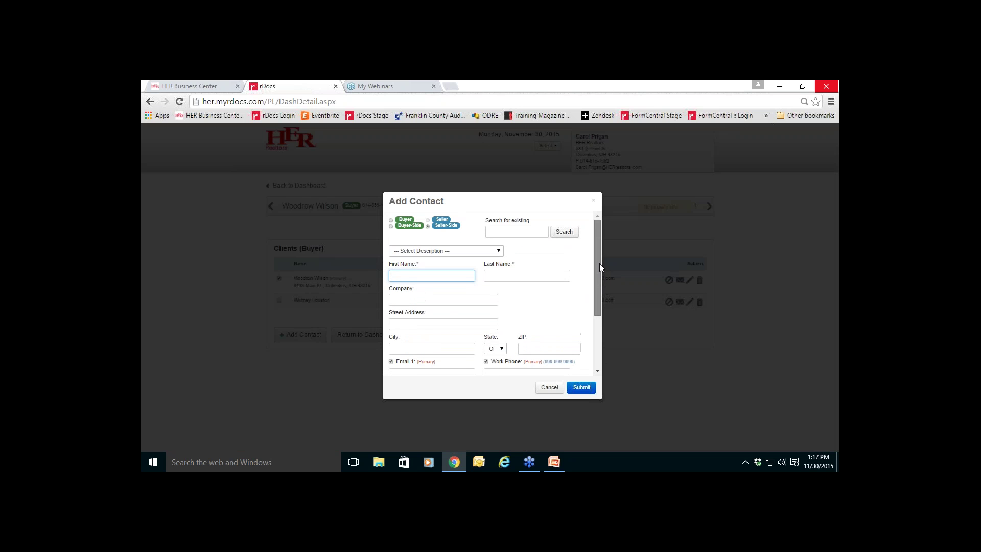
pyautogui.click(499, 253)
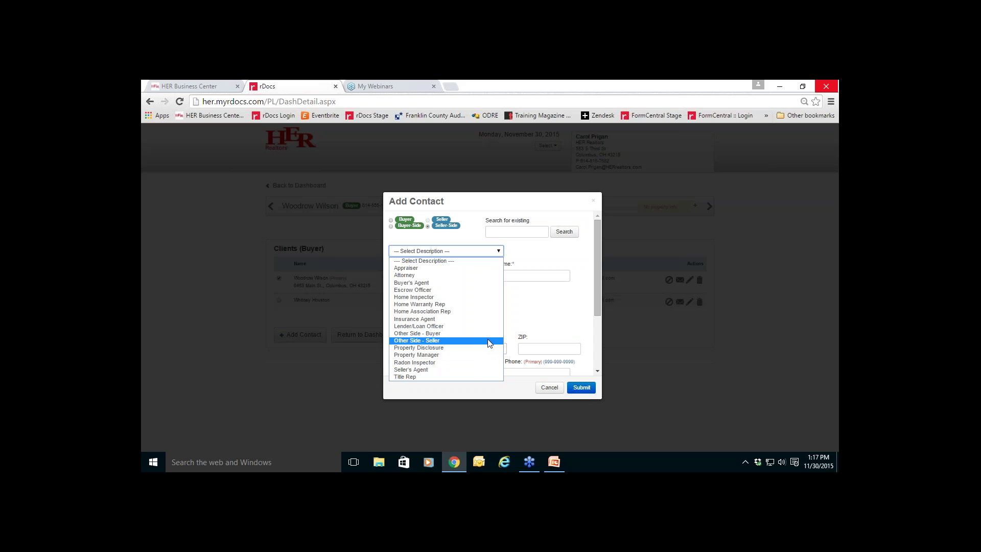
pyautogui.click(528, 318)
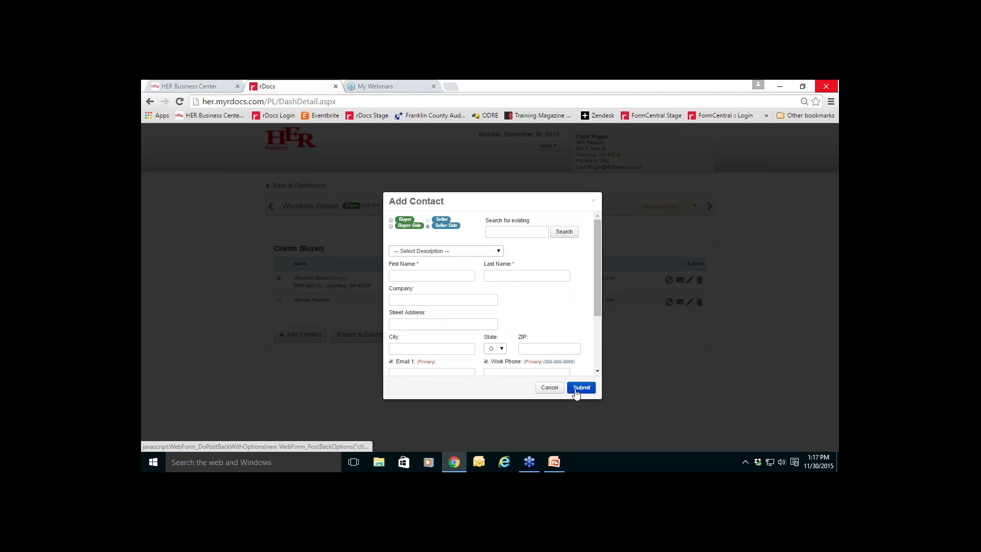
pyautogui.click(593, 200)
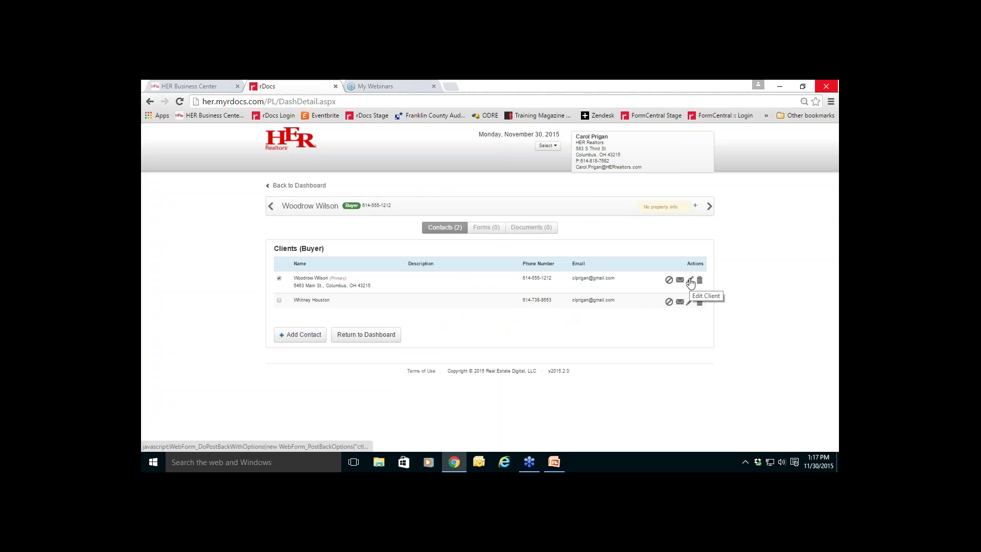
pyautogui.click(690, 281)
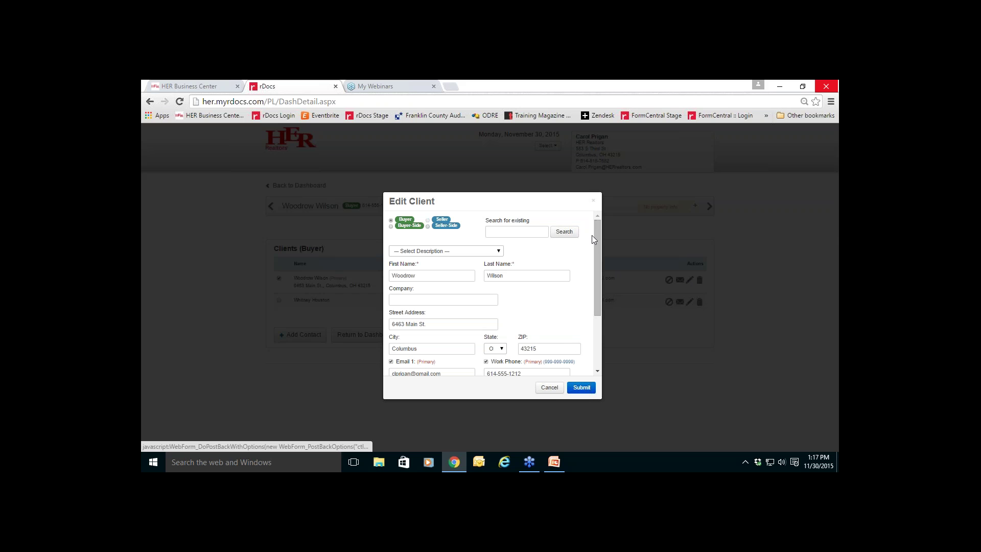
pyautogui.click(593, 201)
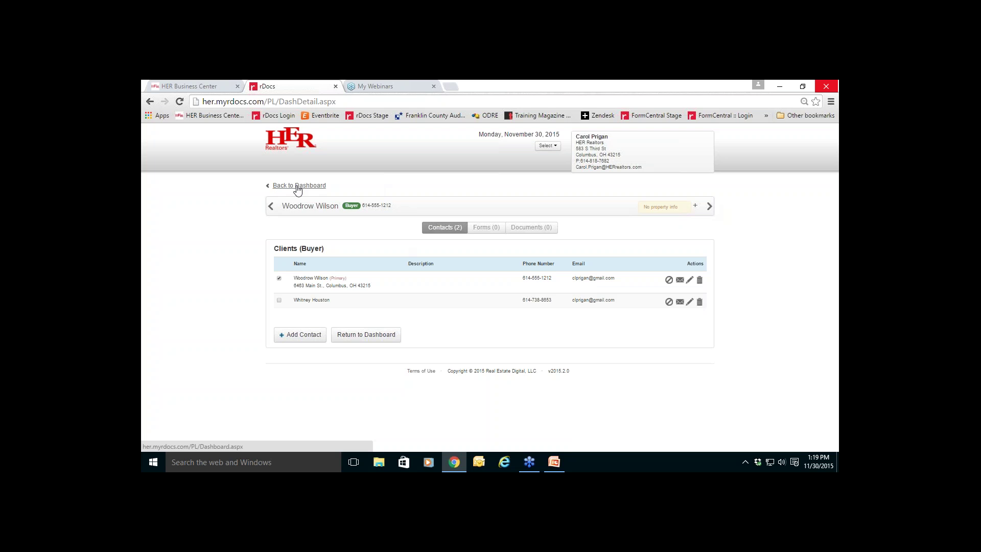
# Step: Return to the dashboard and begin adding a property to the leading transaction
pyautogui.click(351, 336)
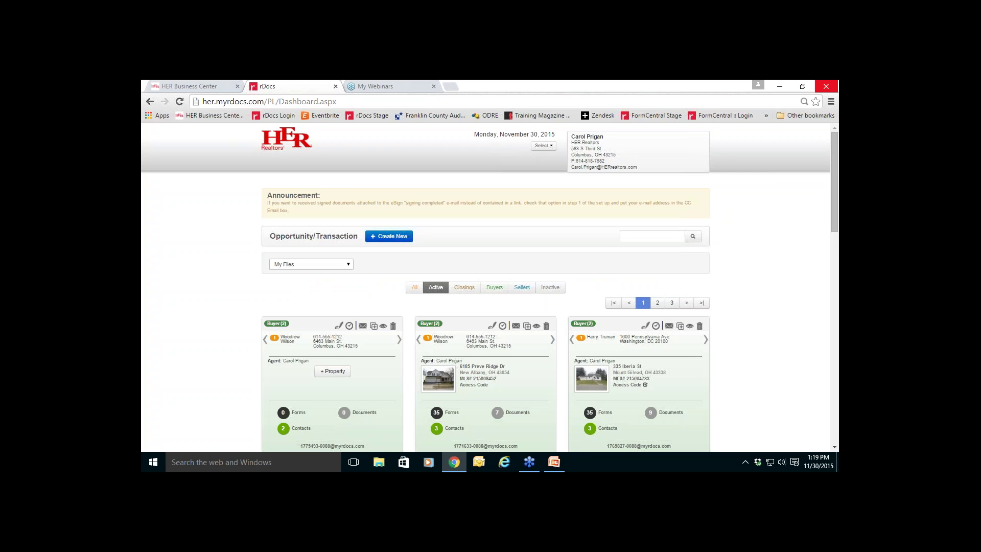
pyautogui.scroll(-1, 489, 286)
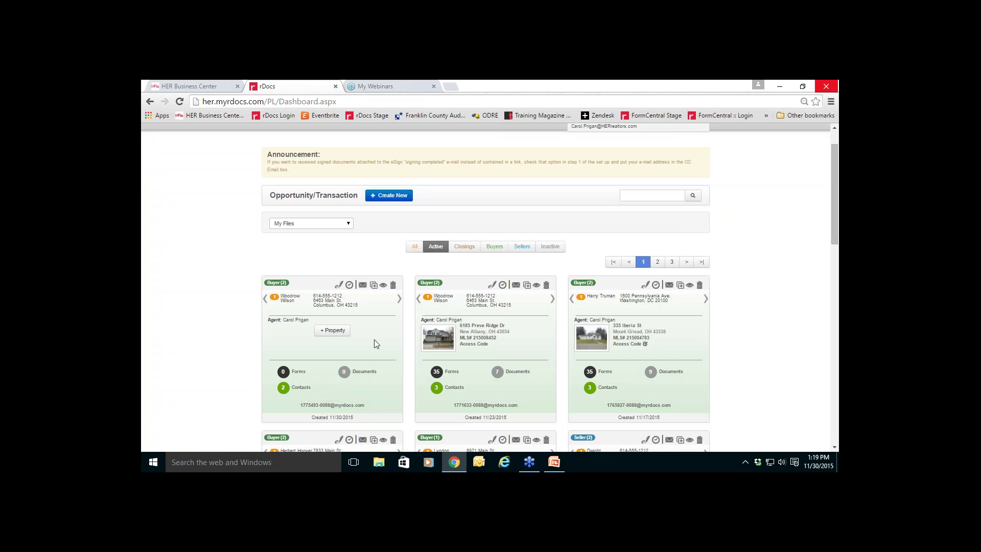
pyautogui.click(337, 331)
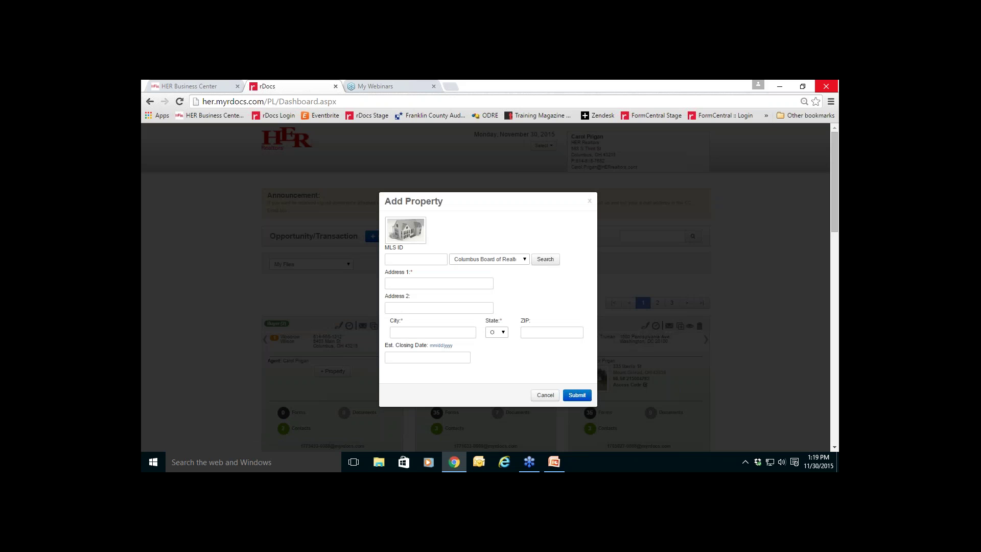
# Step: Fill the property from MLS 215002890 on the Columbus Board of Realtors
pyautogui.click(429, 283)
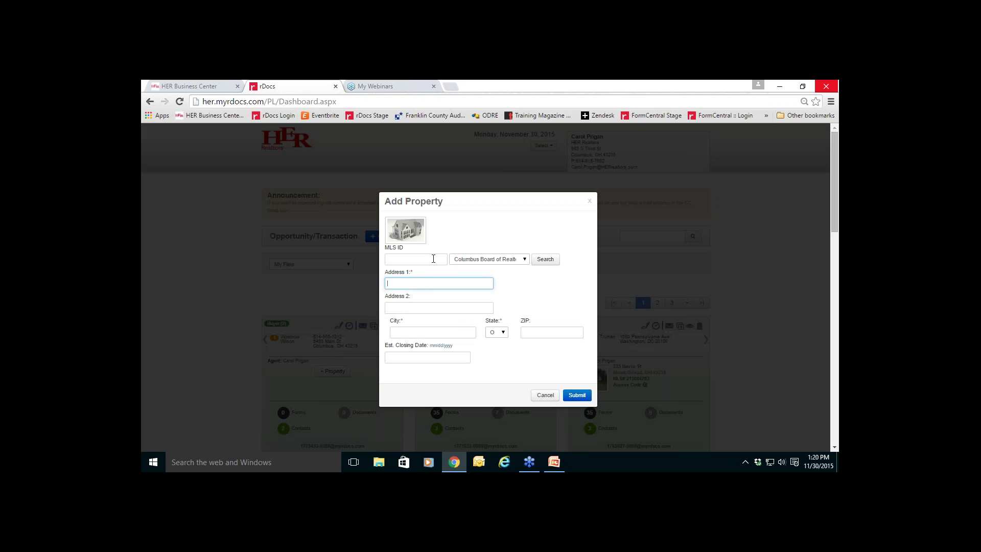
pyautogui.click(433, 259)
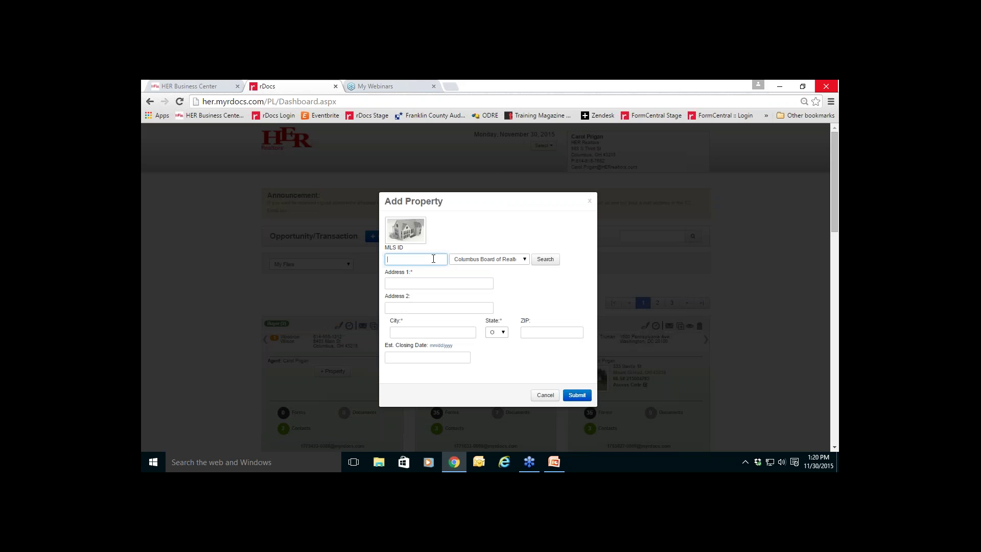
pyautogui.write('15')
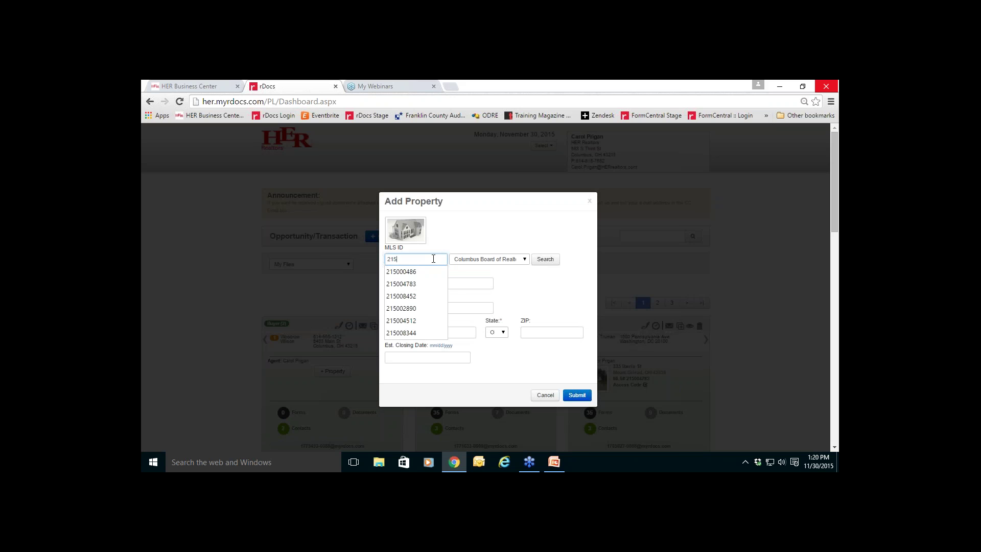
pyautogui.press('Down')
pyautogui.press('Down')
pyautogui.press('Down')
pyautogui.press('Down')
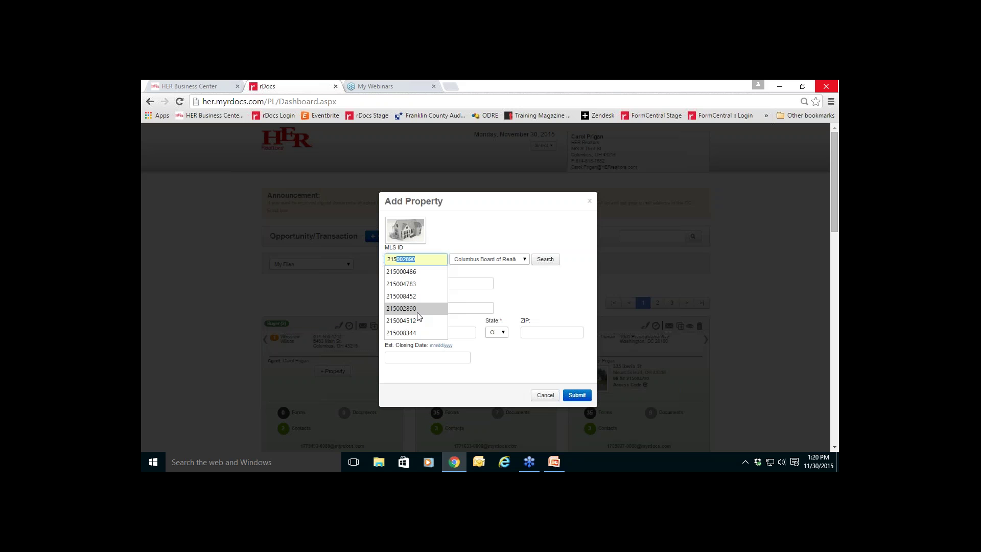
pyautogui.press('Return')
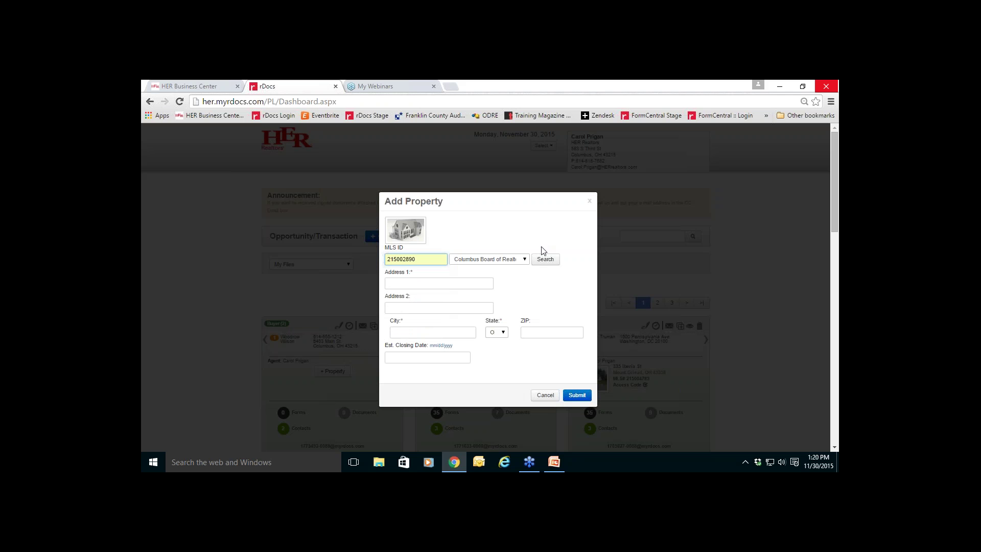
pyautogui.click(524, 261)
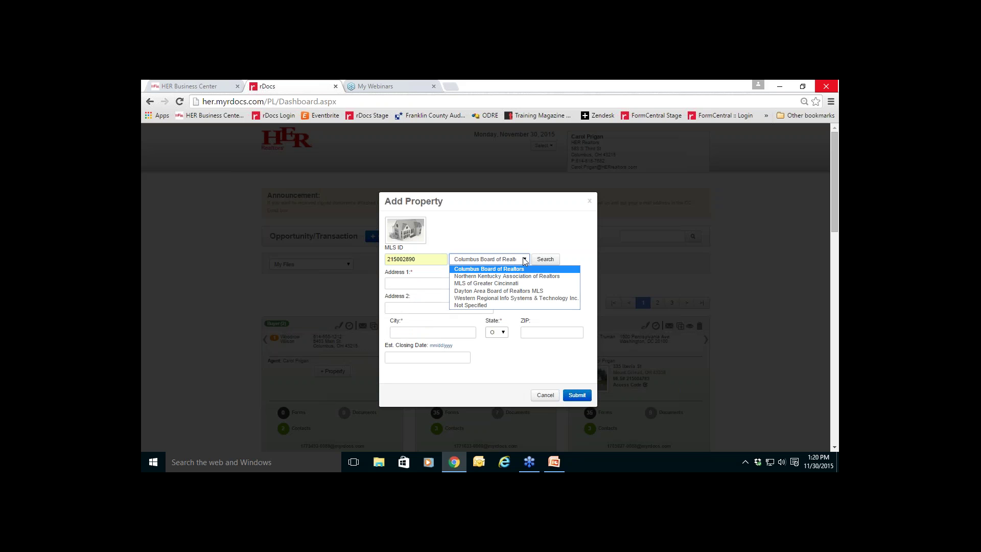
pyautogui.click(559, 249)
pyautogui.click(543, 261)
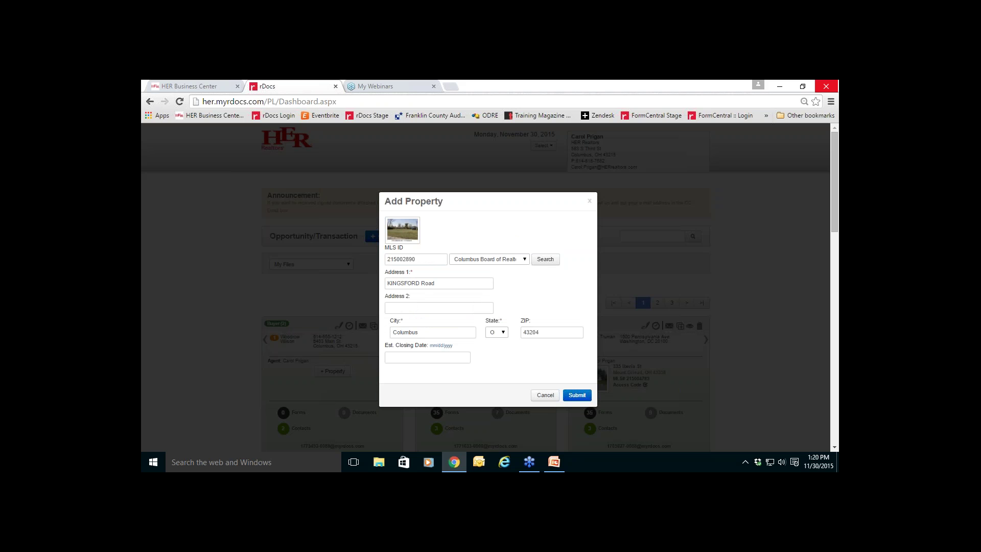
# Step: Save the MLS 215002890 property onto the buyer transaction
pyautogui.click(577, 394)
pyautogui.click(397, 361)
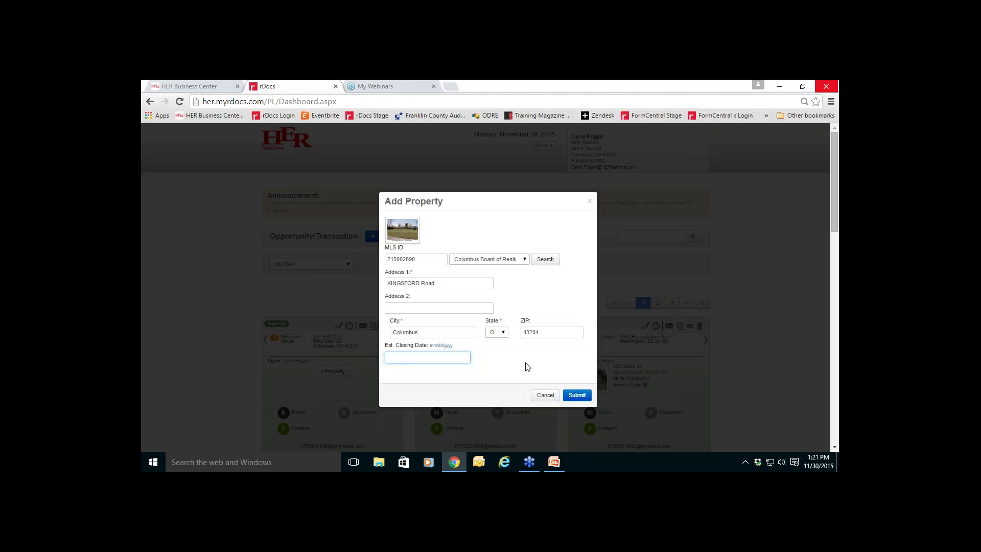
pyautogui.click(575, 396)
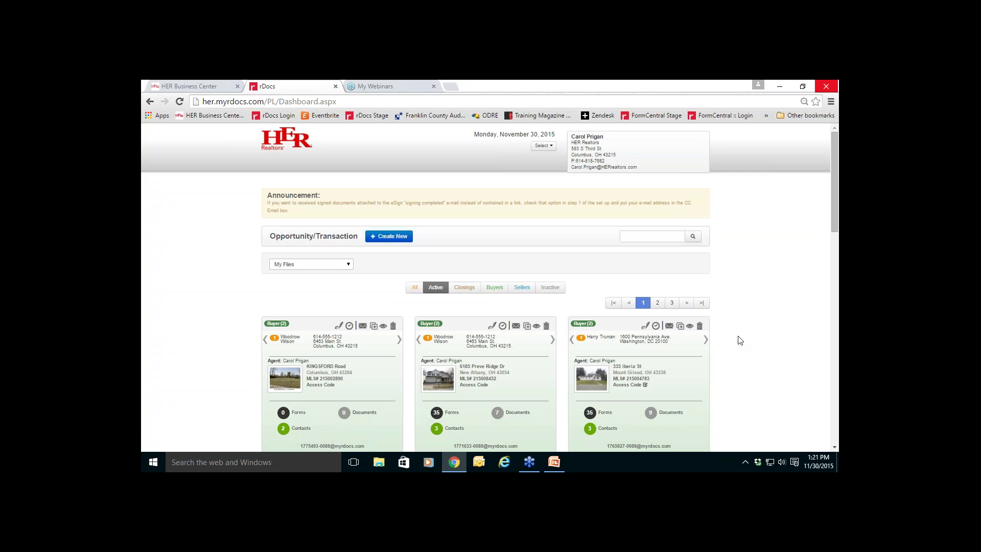
pyautogui.scroll(-1, 800, 270)
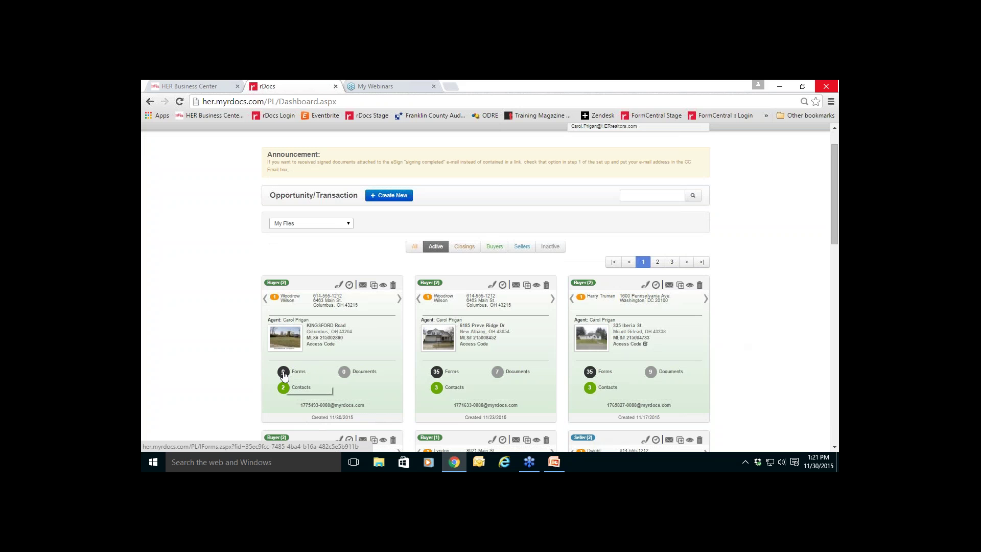
# Step: Open the first transaction's forms and add the Columbus Buyer Package from the Library List
pyautogui.click(298, 371)
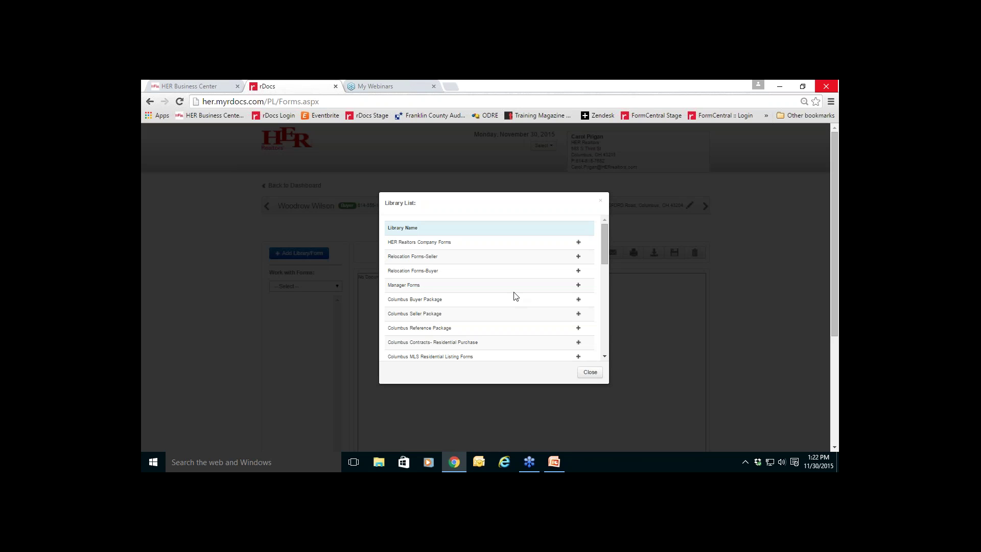
pyautogui.moveTo(605, 233); pyautogui.dragTo(604, 250)
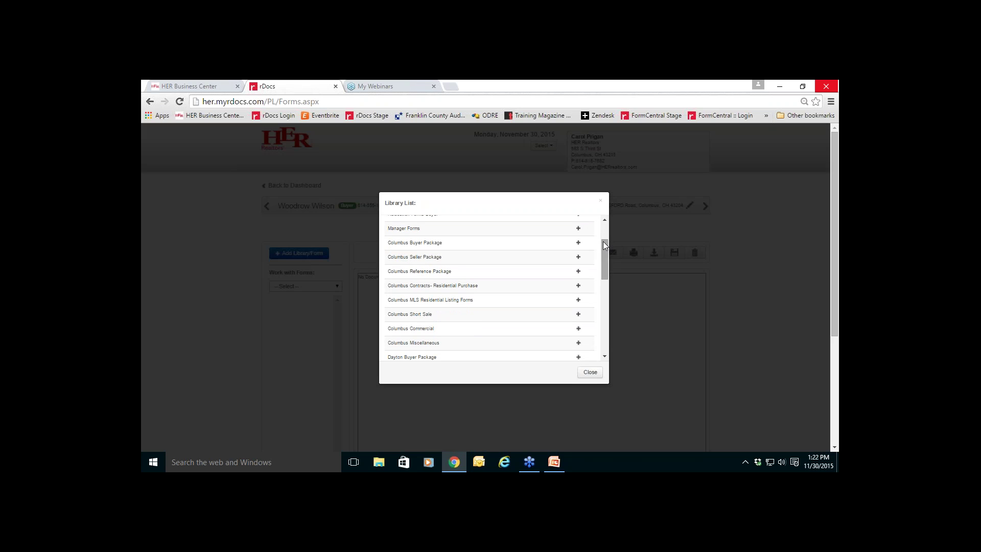
pyautogui.moveTo(603, 240)
pyautogui.mouseDown()
pyautogui.moveTo(606, 333)
pyautogui.moveTo(607, 246)
pyautogui.mouseUp()
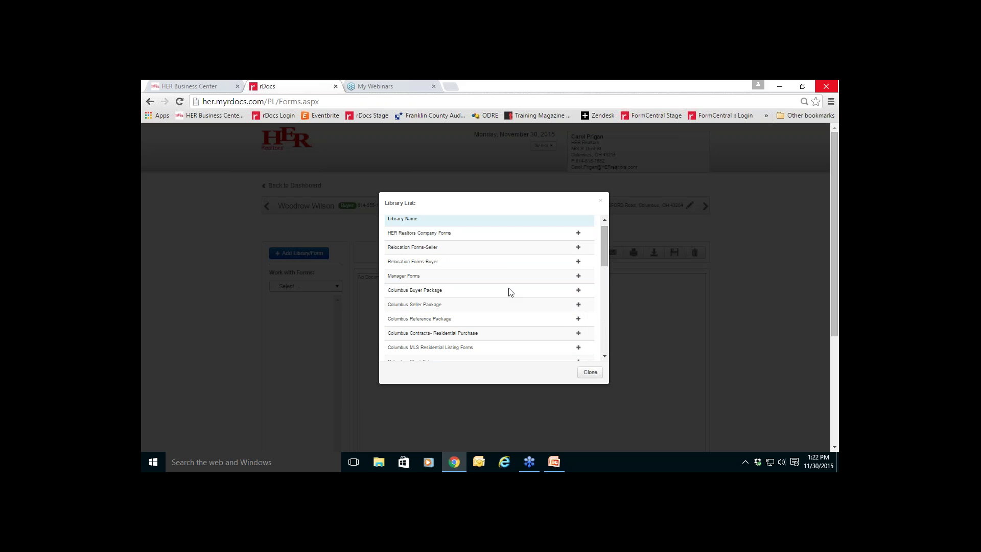
pyautogui.click(579, 291)
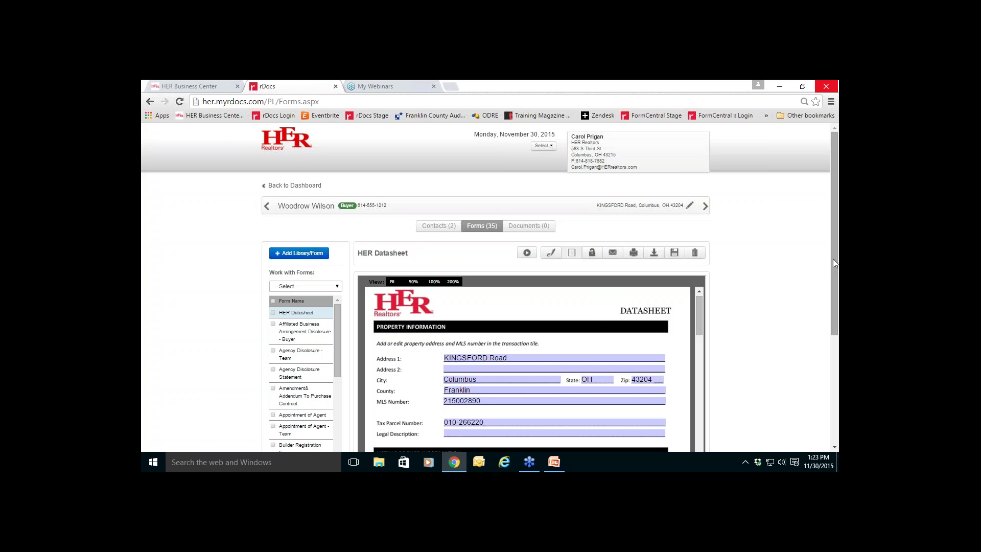
# Step: Scroll to bring up the HER Datasheet prefilled for KINGSFORD Road, Columbus, MLS 215002890
pyautogui.moveTo(832, 258); pyautogui.dragTo(833, 350)
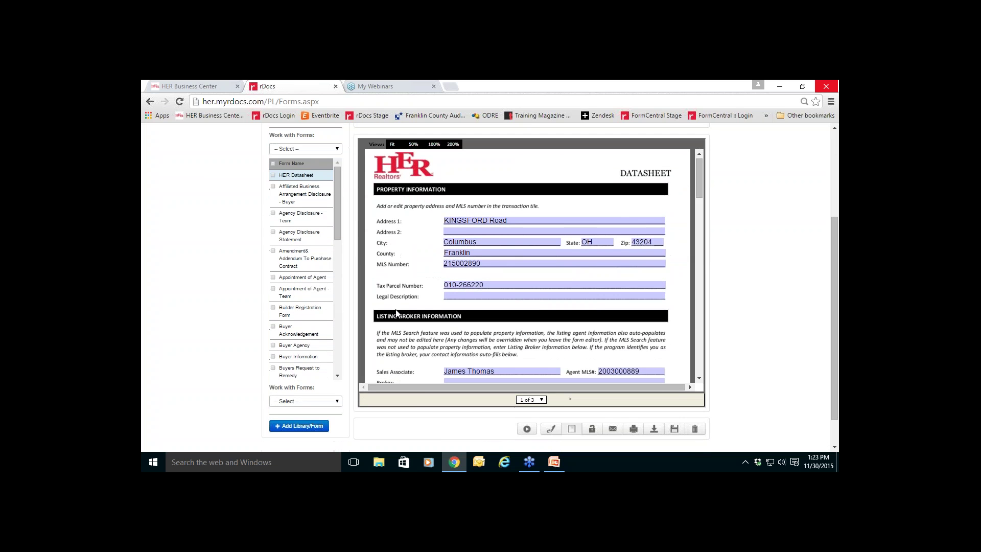
pyautogui.moveTo(336, 220)
pyautogui.mouseDown()
pyautogui.moveTo(336, 370)
pyautogui.moveTo(339, 204)
pyautogui.mouseUp()
pyautogui.moveTo(832, 262); pyautogui.dragTo(834, 247)
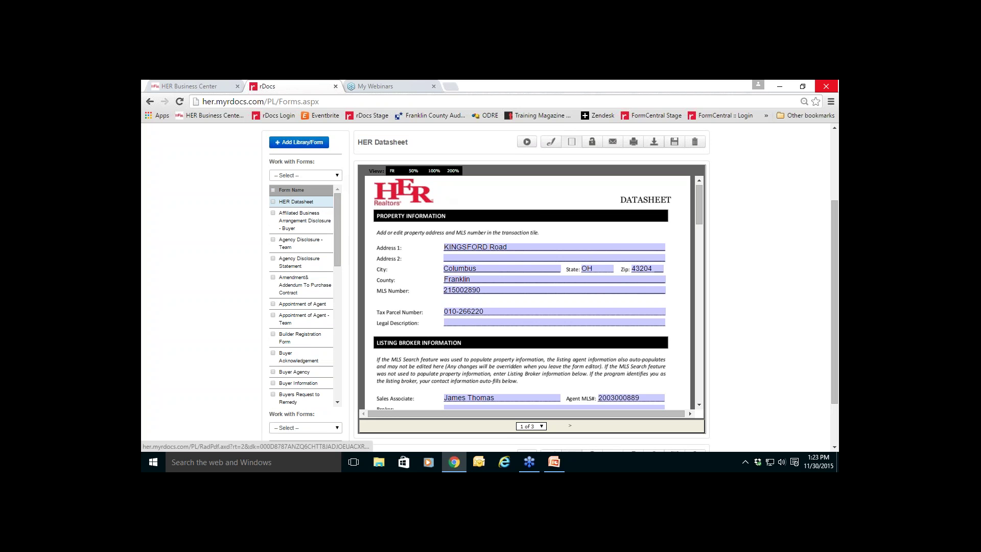
# Step: Open the add-forms library and switch it to the Columbus Reference Package
pyautogui.click(298, 145)
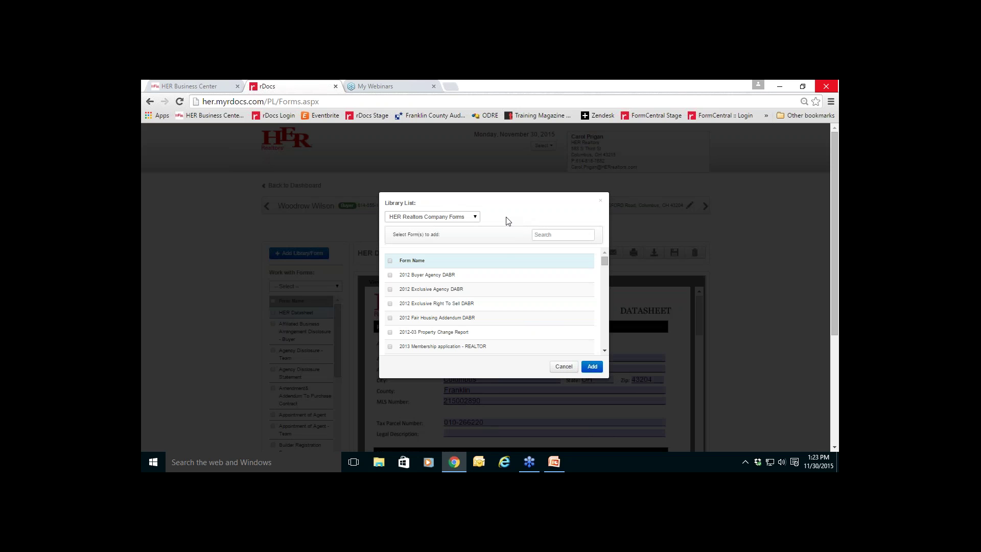
pyautogui.click(476, 217)
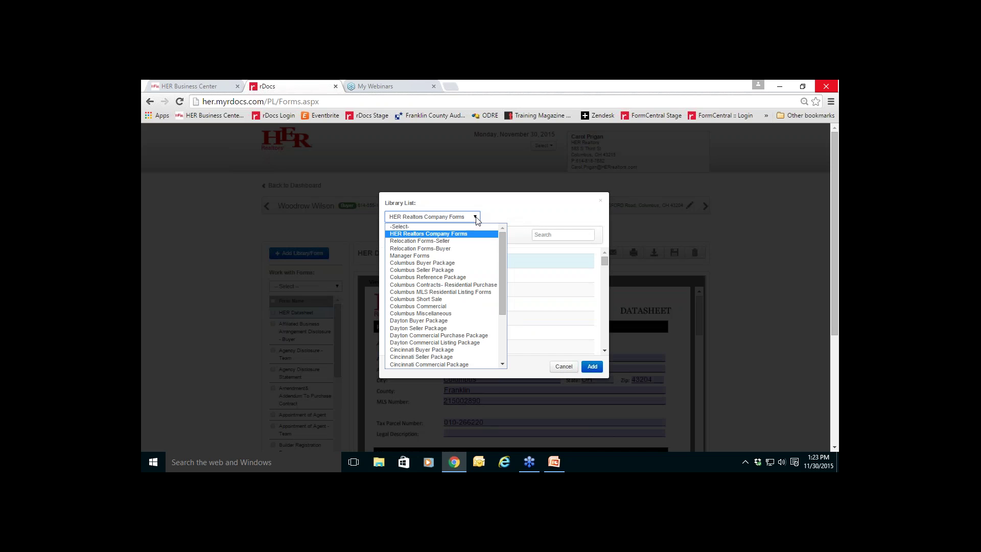
pyautogui.click(486, 278)
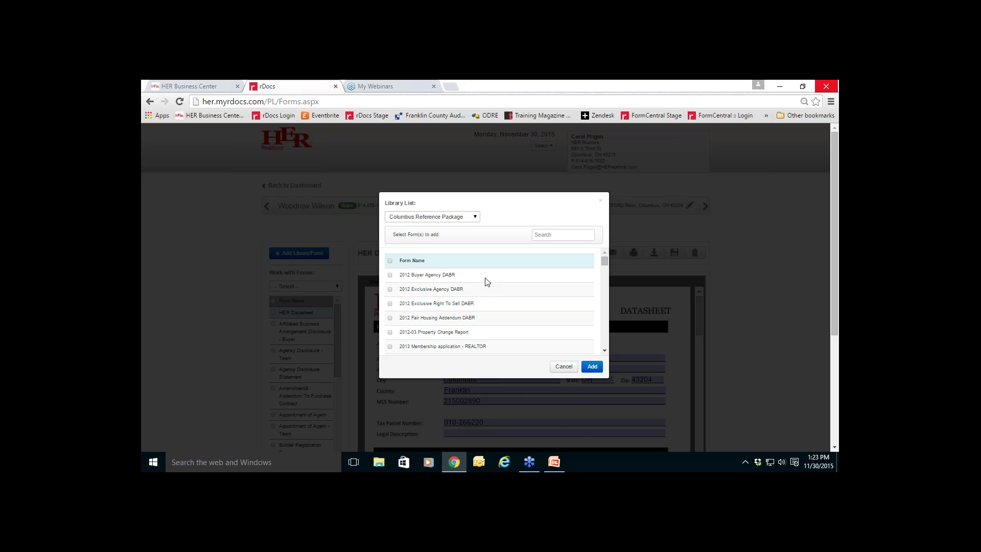
pyautogui.click(475, 218)
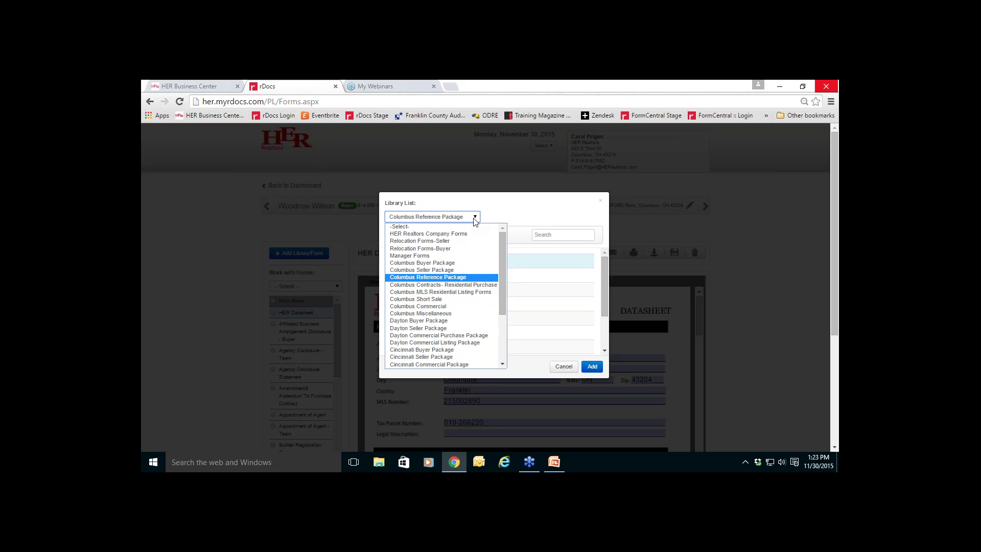
pyautogui.click(433, 278)
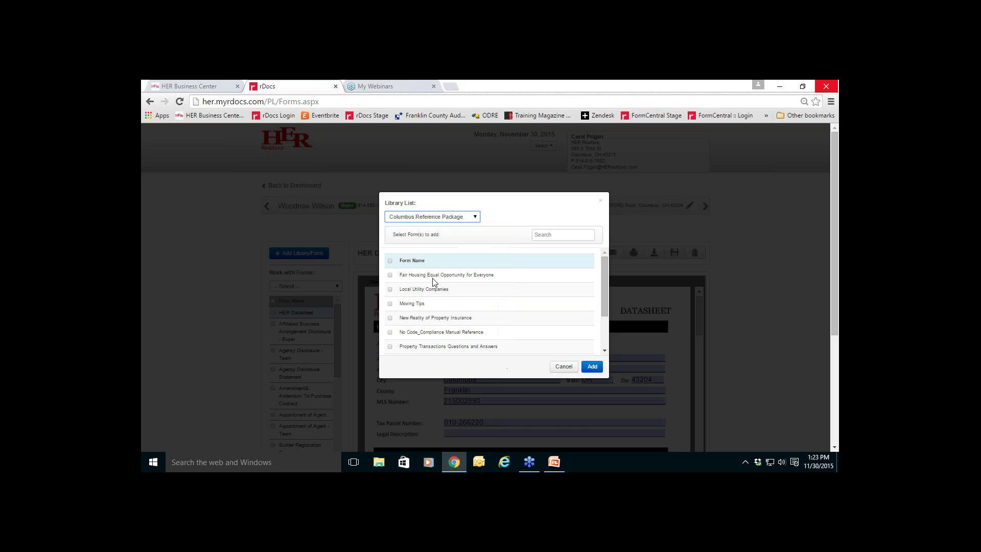
pyautogui.moveTo(607, 270)
pyautogui.mouseDown()
pyautogui.moveTo(607, 303)
pyautogui.moveTo(605, 262)
pyautogui.mouseUp()
pyautogui.click(389, 263)
# Step: Try searching the package for 'buy' and 'ins', clearing the search box each time
pyautogui.click(553, 232)
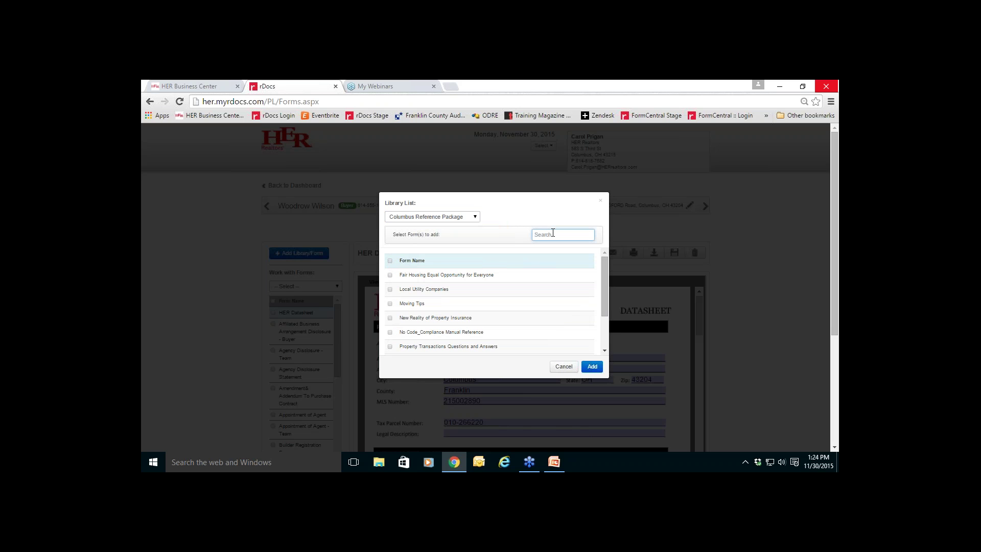
pyautogui.write('buye')
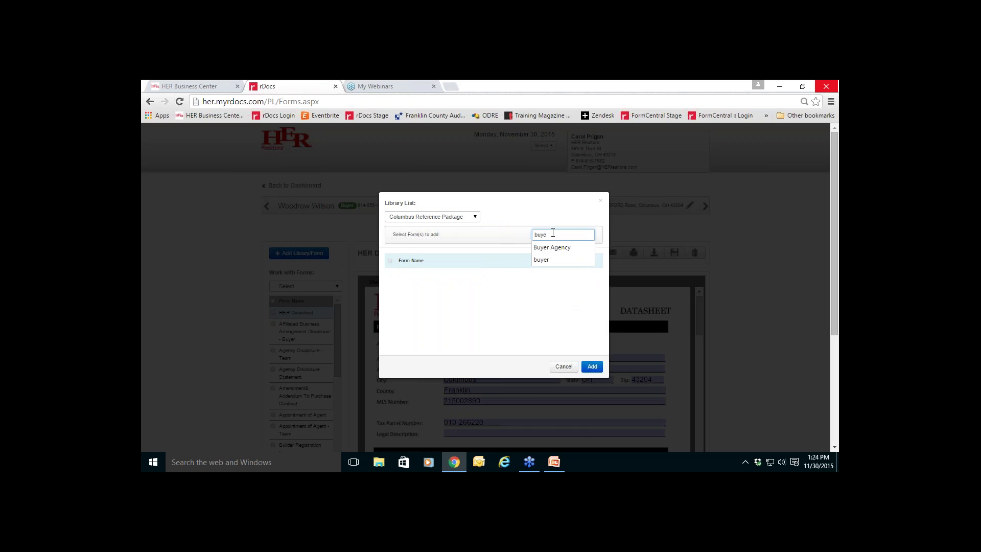
pyautogui.press('BackSpace')
pyautogui.press('BackSpace')
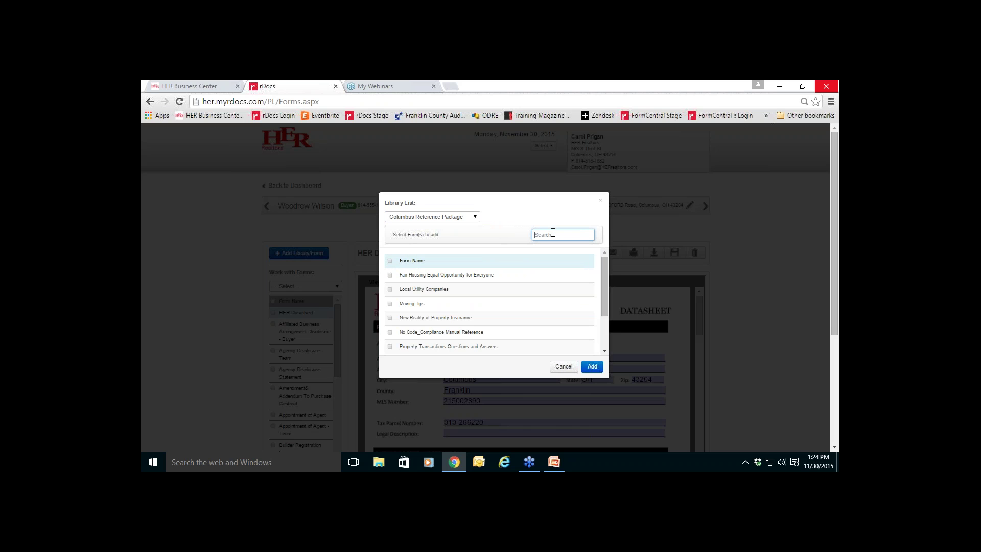
pyautogui.write('ins')
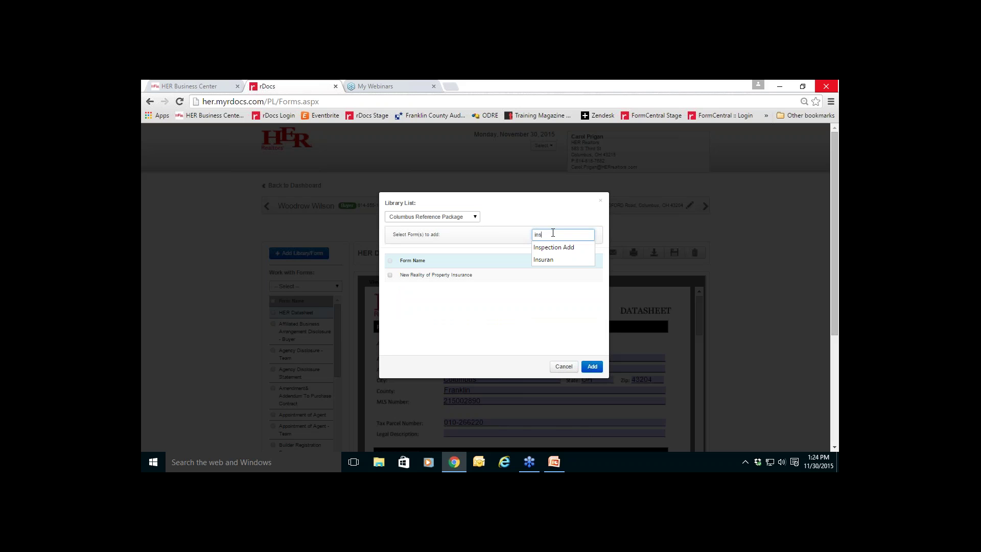
pyautogui.press('BackSpace')
pyautogui.press('BackSpace')
pyautogui.press('BackSpace')
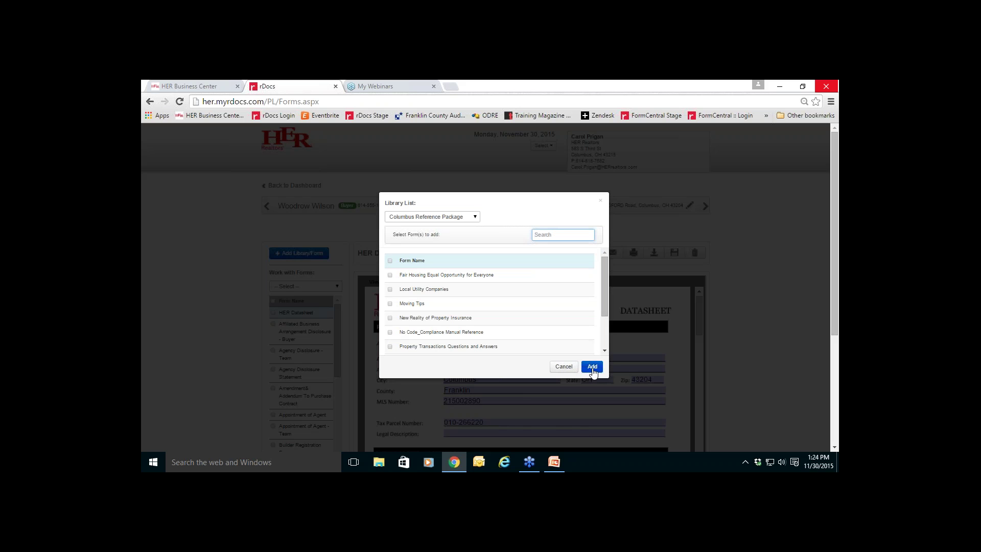
# Step: Close the form library without adding forms and scroll the datasheet to Buyer Information
pyautogui.click(601, 203)
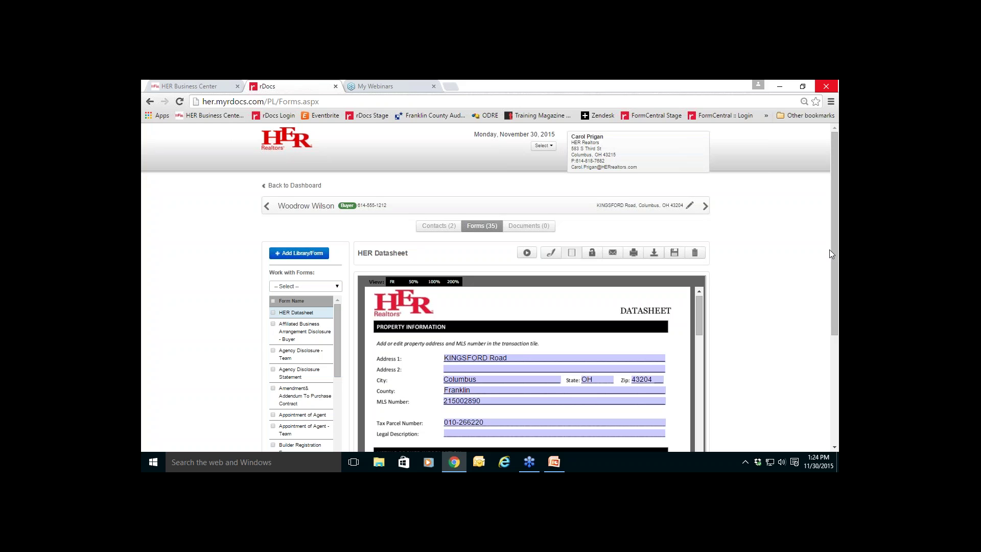
pyautogui.moveTo(834, 250); pyautogui.dragTo(836, 331)
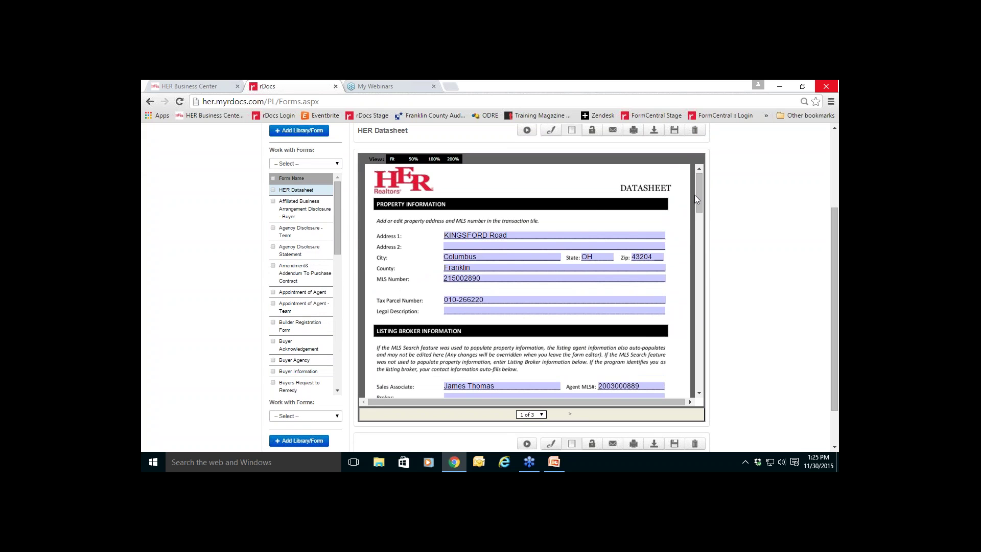
pyautogui.moveTo(699, 192); pyautogui.dragTo(700, 210)
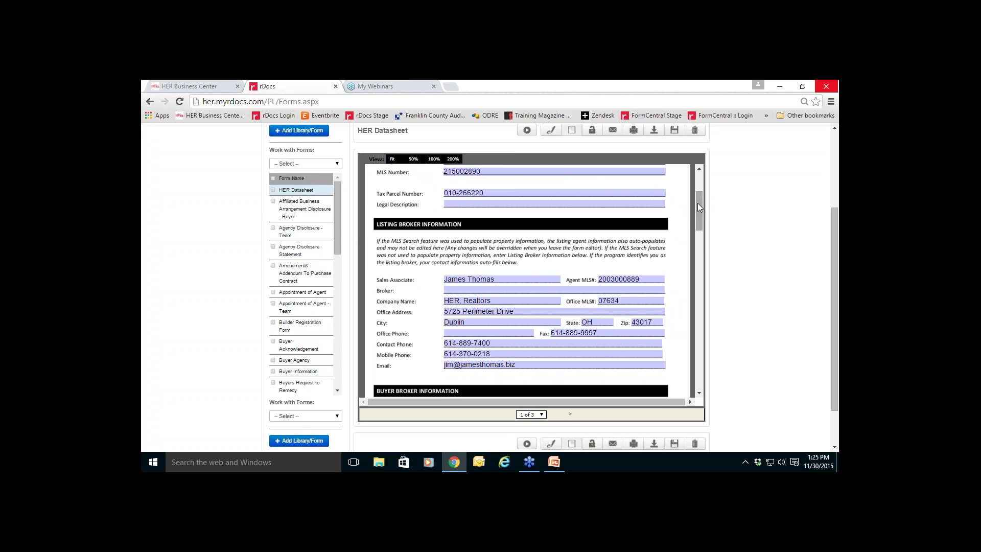
pyautogui.moveTo(699, 204); pyautogui.dragTo(701, 236)
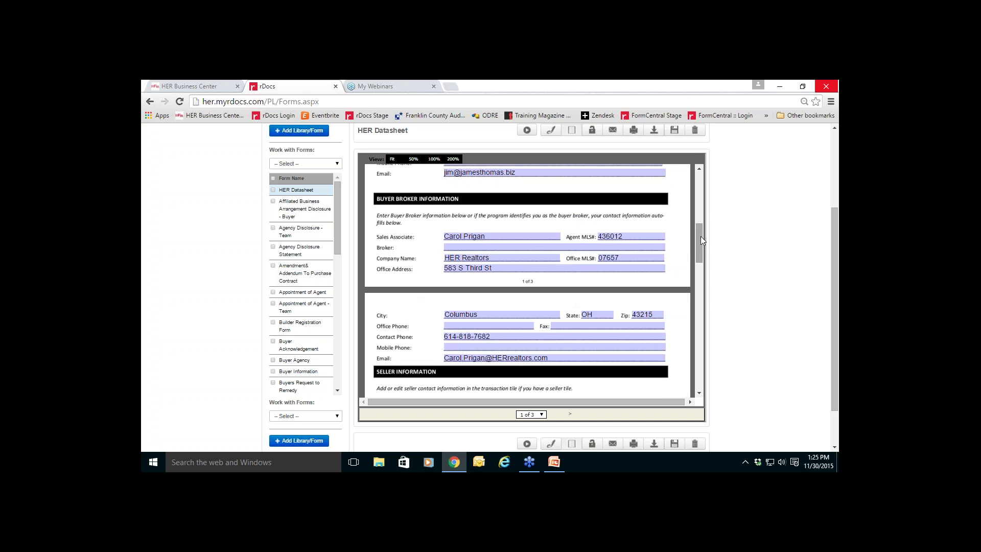
pyautogui.moveTo(700, 236); pyautogui.dragTo(705, 302)
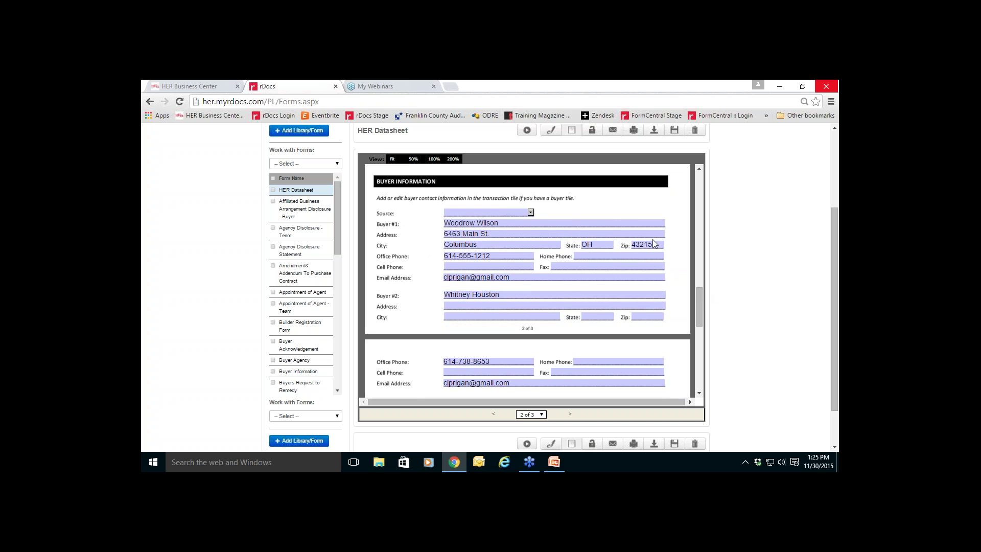
# Step: Choose Past Client as the Source in the Buyer Information section
pyautogui.click(530, 212)
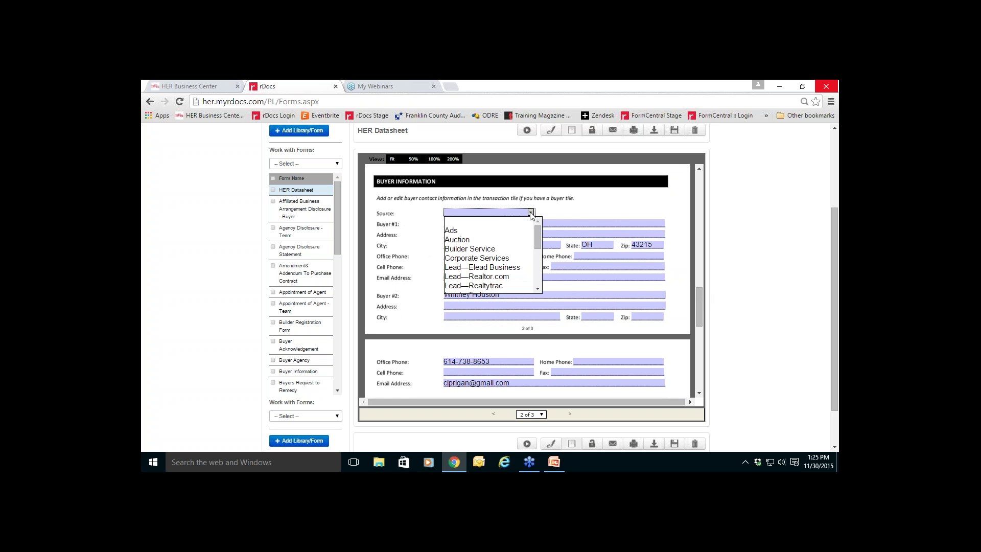
pyautogui.moveTo(538, 236); pyautogui.dragTo(537, 270)
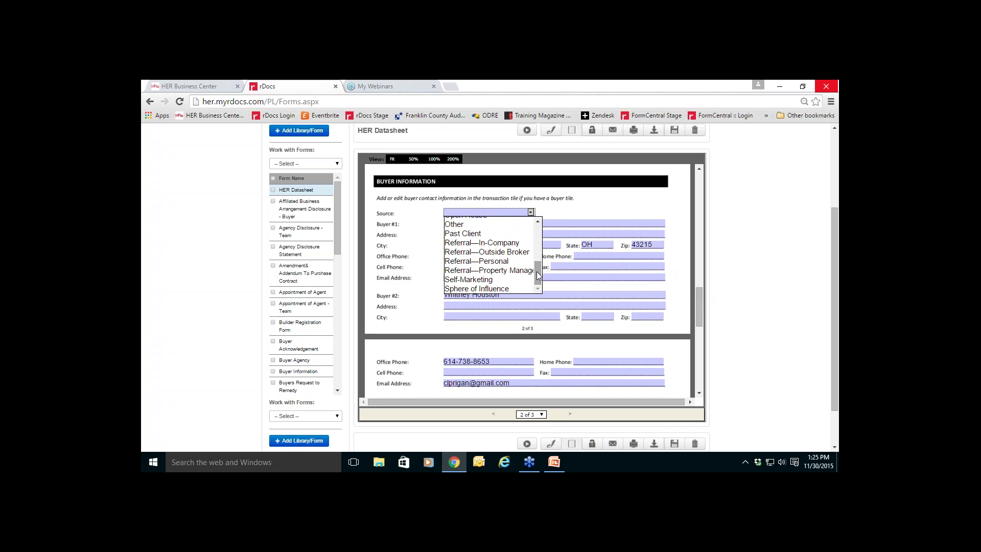
pyautogui.click(501, 236)
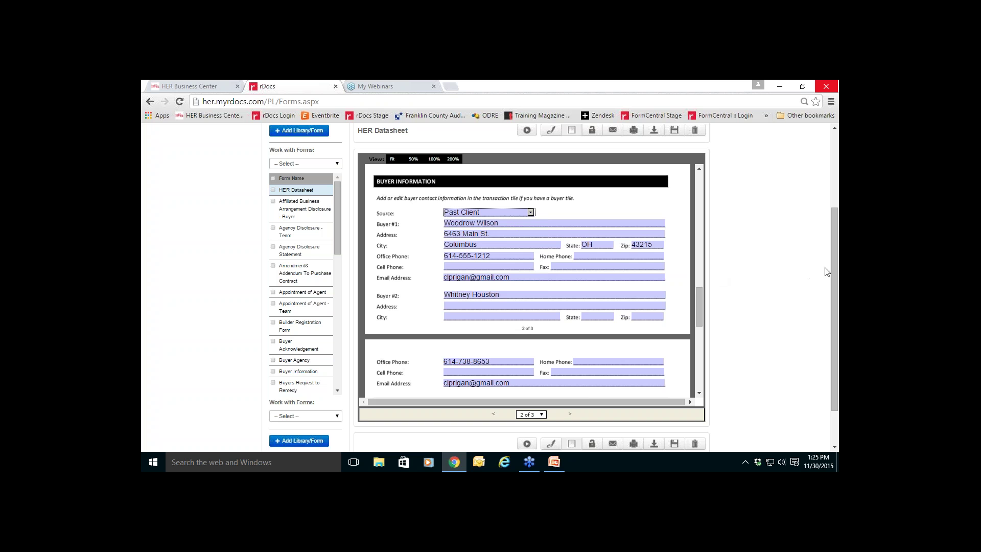
# Step: Scroll the HER Datasheet past Other Information down to the Offer section
pyautogui.scroll(-2, 836, 272)
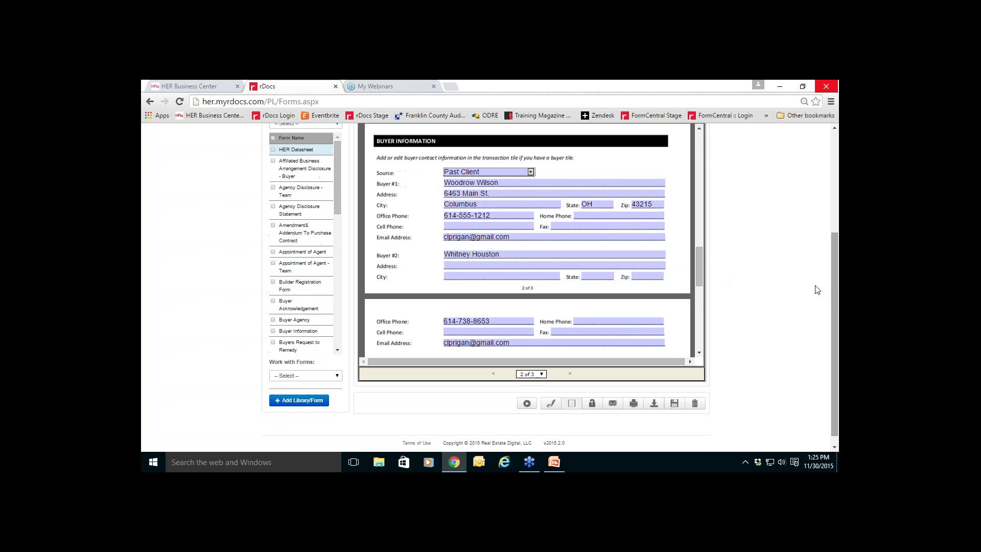
pyautogui.moveTo(702, 253); pyautogui.dragTo(706, 291)
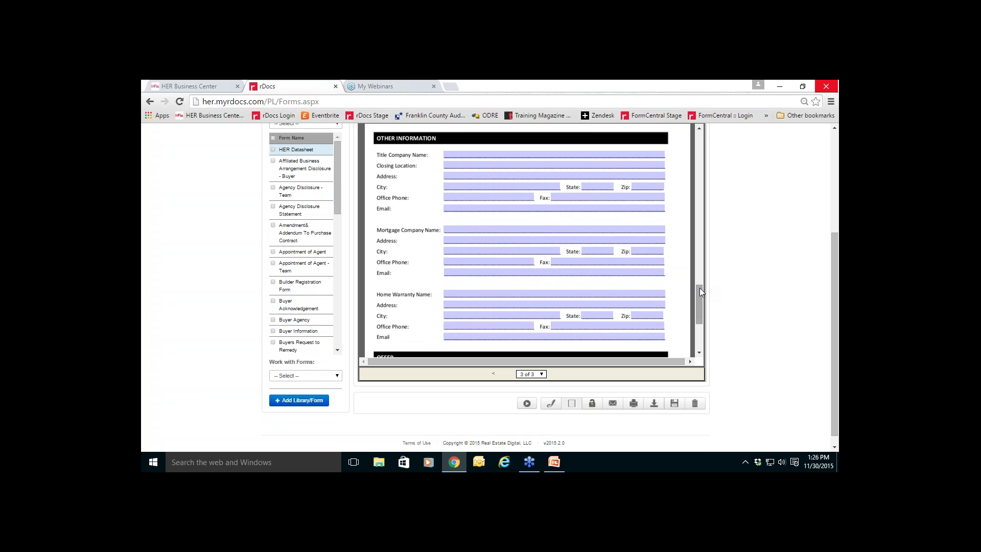
pyautogui.moveTo(700, 287); pyautogui.dragTo(700, 316)
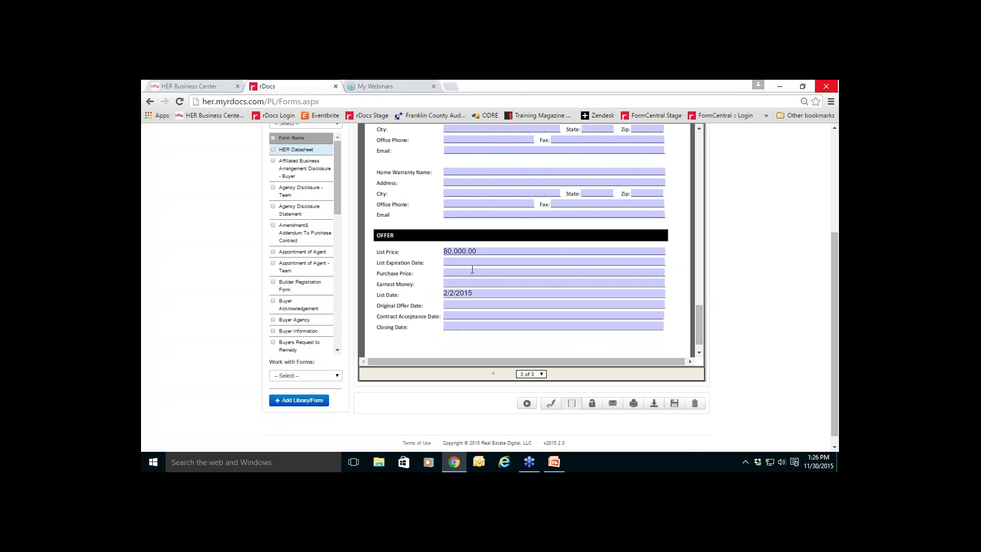
# Step: Enter Purchase Price 70,000.00 and Earnest Money 1,000.00, then step through the date fields
pyautogui.click(475, 270)
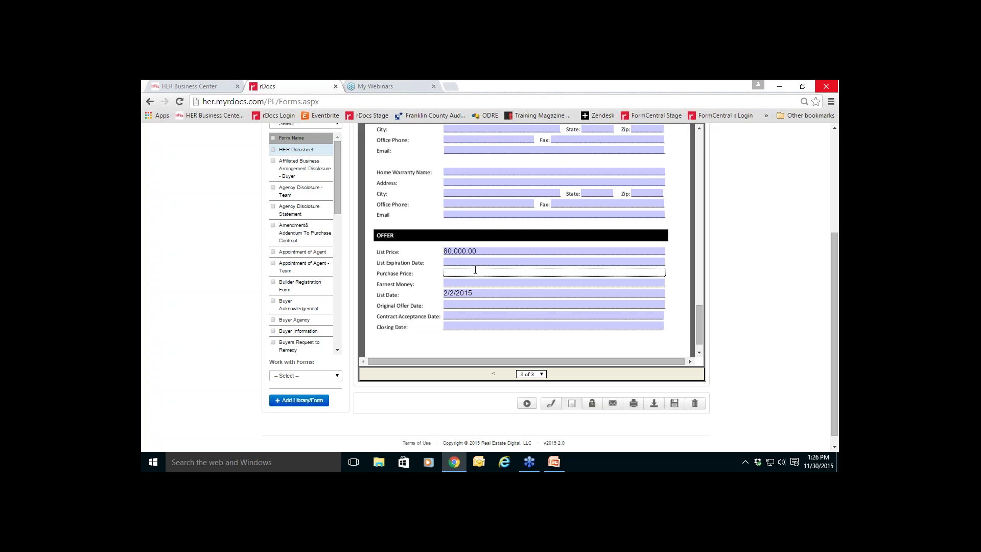
pyautogui.write('70000')
pyautogui.press('Tab')
pyautogui.write('1000')
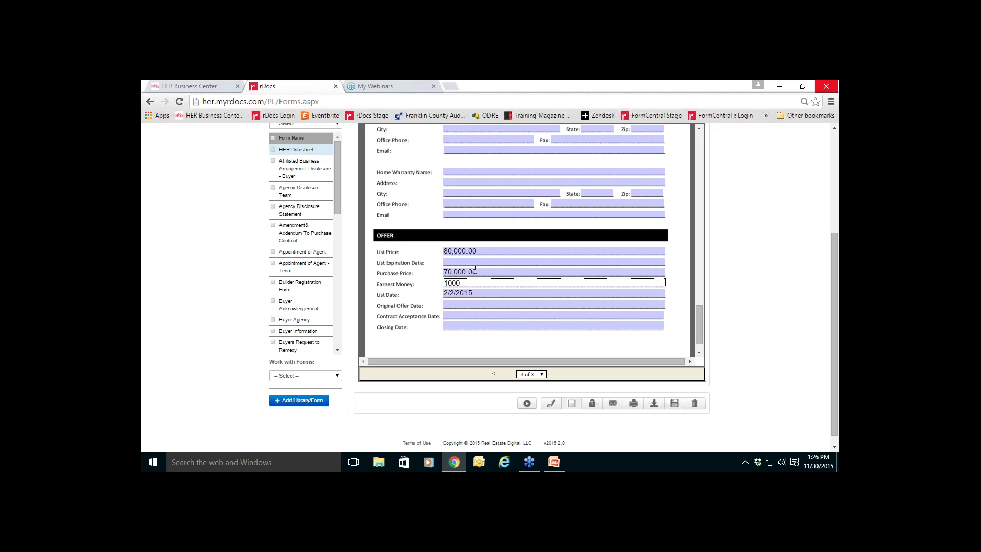
pyautogui.press('Tab')
pyautogui.press('Tab')
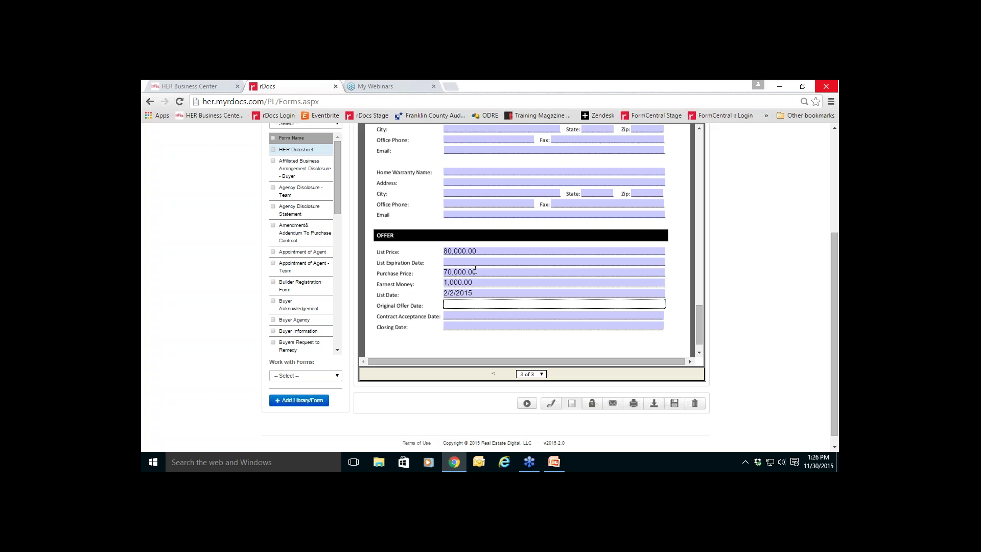
pyautogui.click(480, 314)
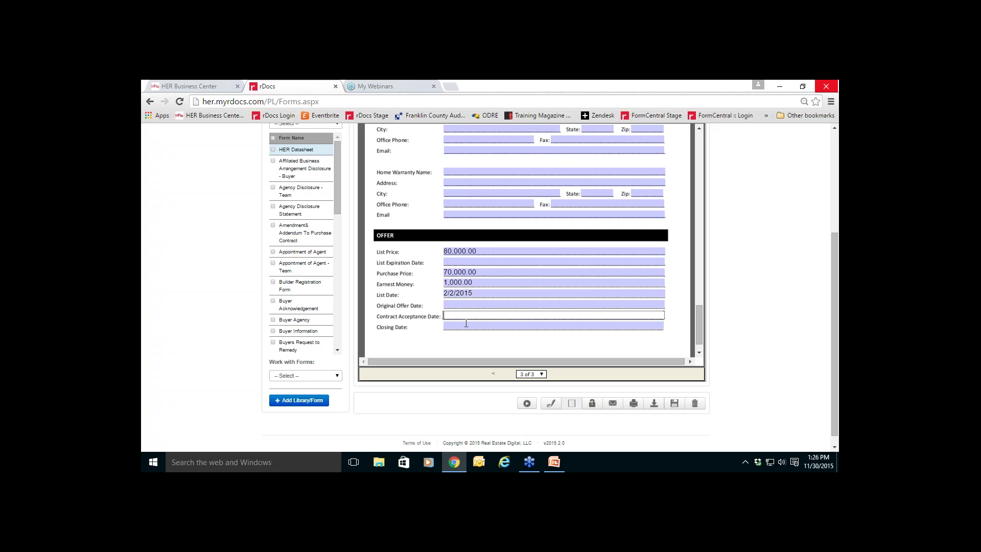
pyautogui.click(473, 324)
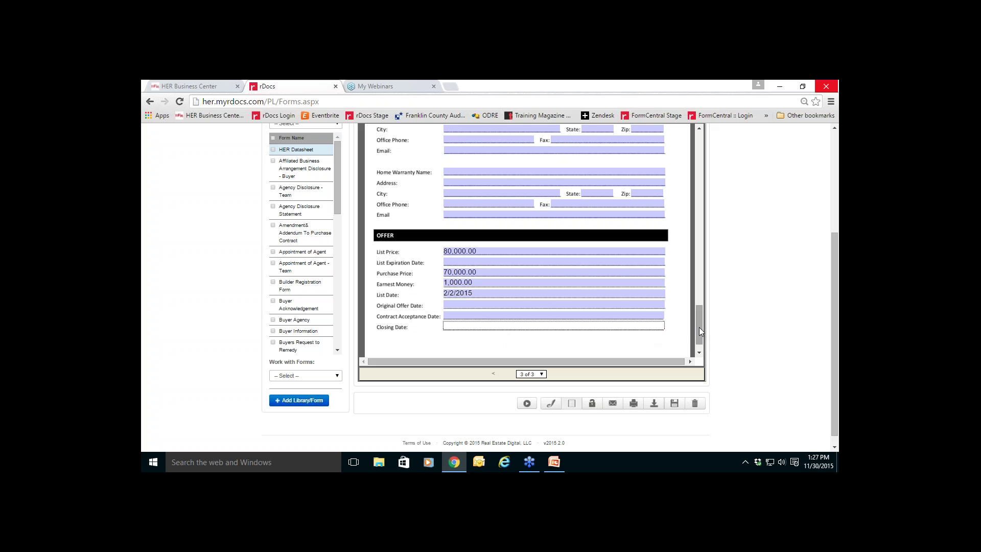
pyautogui.moveTo(699, 328); pyautogui.dragTo(699, 165)
pyautogui.click(652, 220)
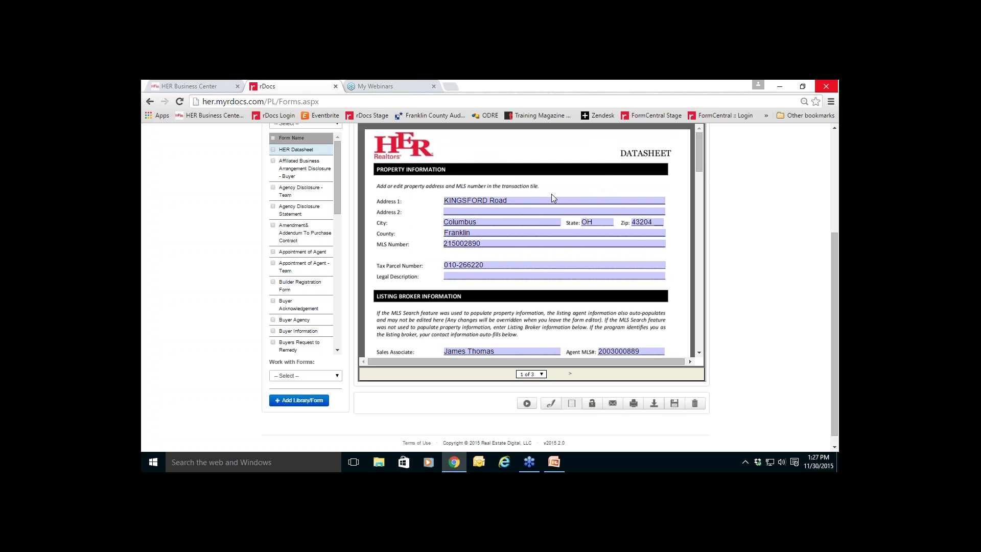
pyautogui.click(446, 200)
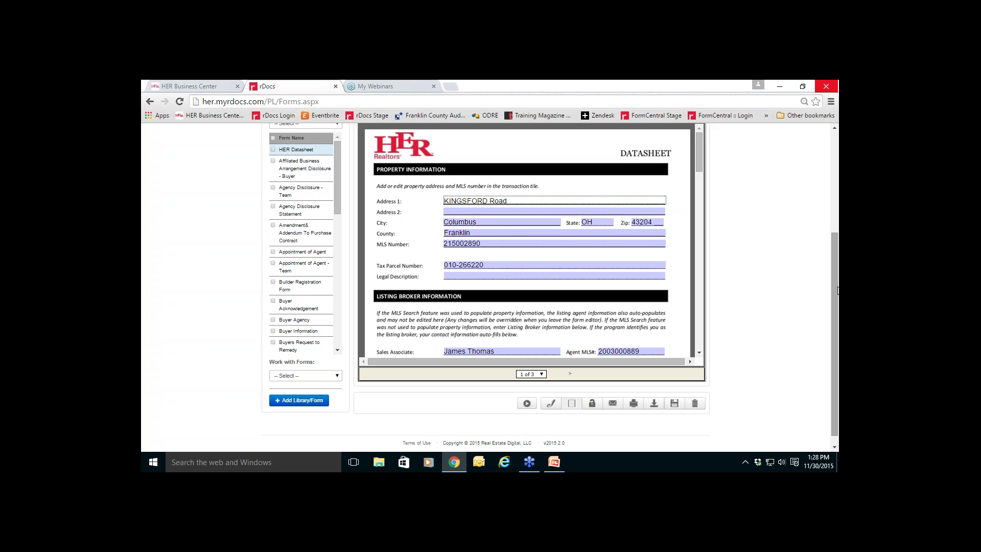
pyautogui.moveTo(838, 291); pyautogui.dragTo(835, 263)
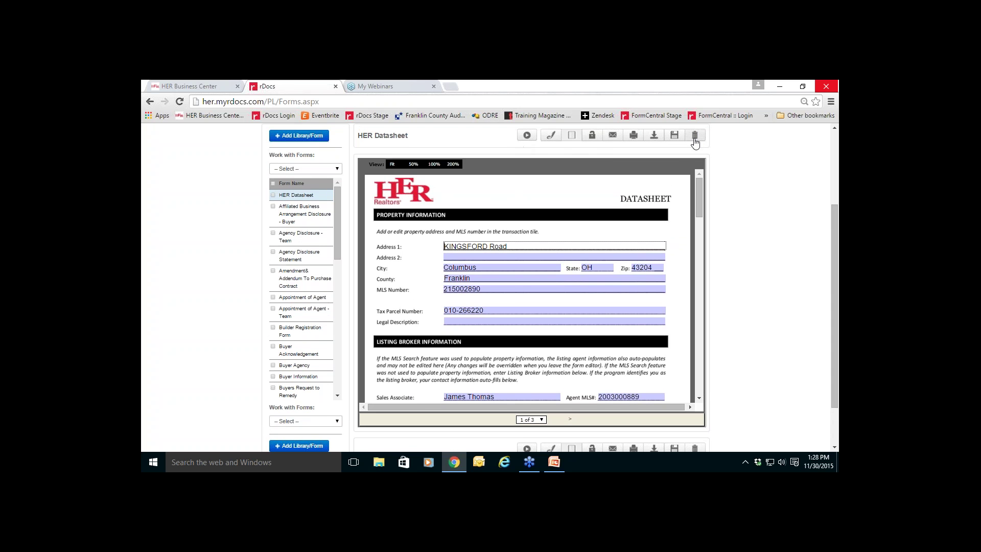
# Step: Scroll back to the top of the HER Datasheet and save the form
pyautogui.moveTo(835, 244); pyautogui.dragTo(823, 274)
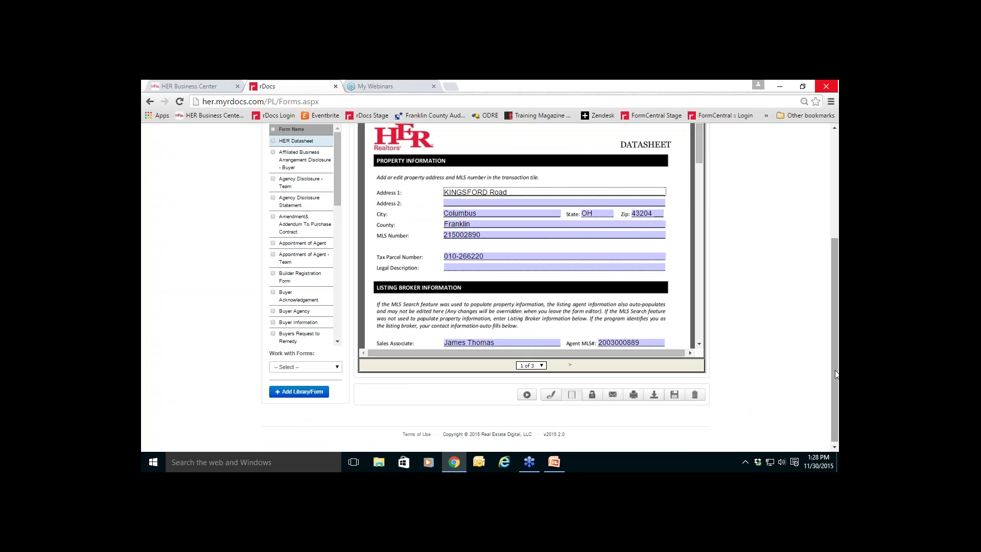
pyautogui.moveTo(835, 375); pyautogui.dragTo(834, 319)
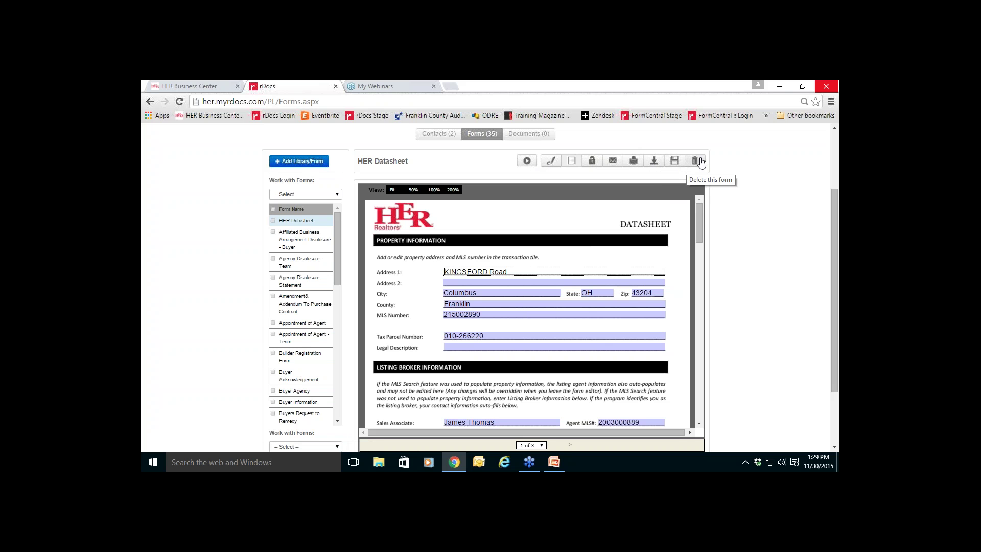
pyautogui.click(675, 161)
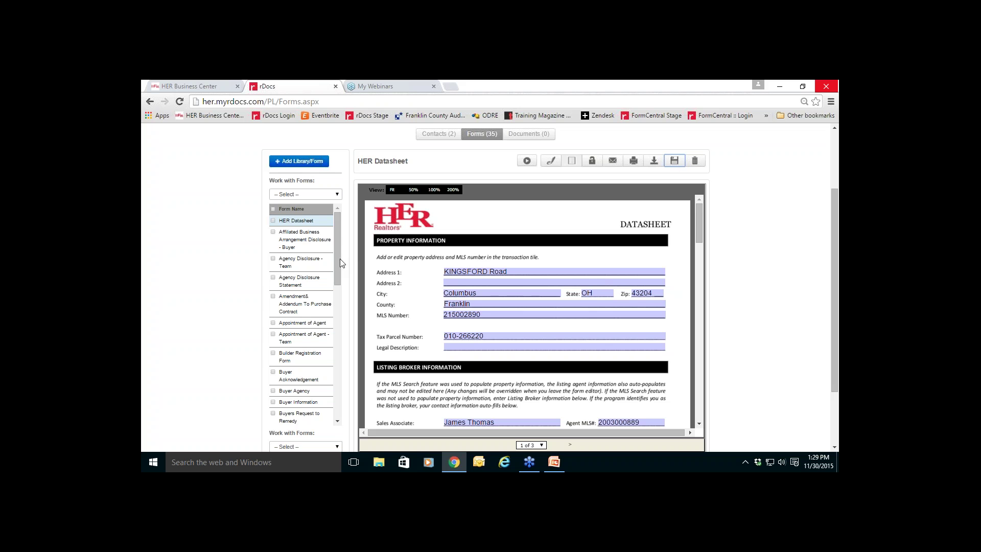
# Step: Open the Affiliated Business Arrangement Disclosure - Buyer form, enter date November 30, 2015, and save
pyautogui.click(297, 241)
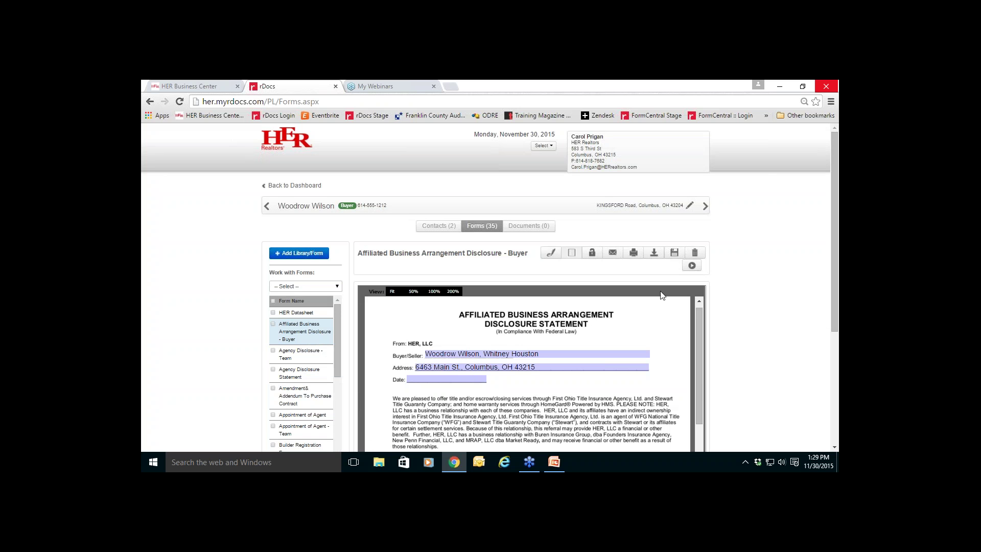
pyautogui.scroll(-3, 834, 265)
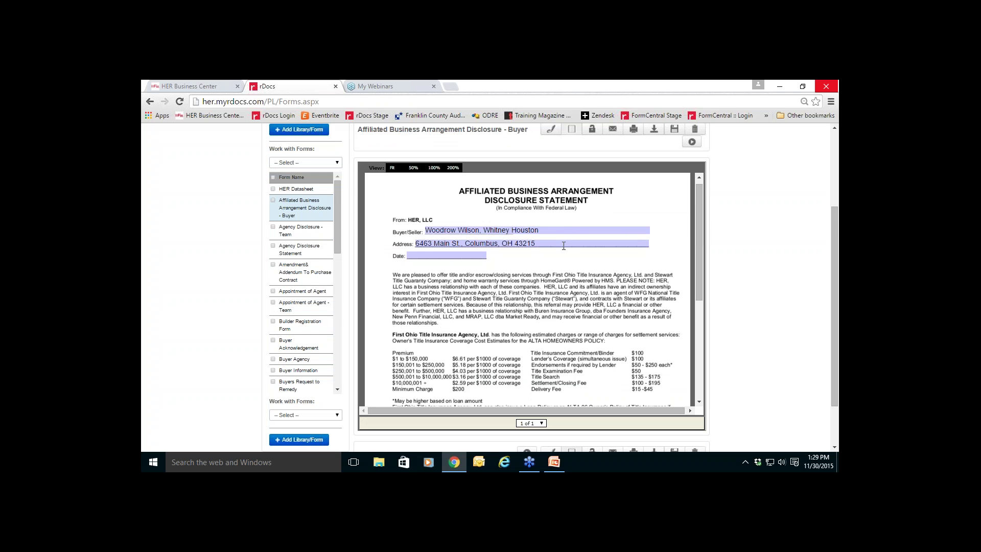
pyautogui.click(460, 256)
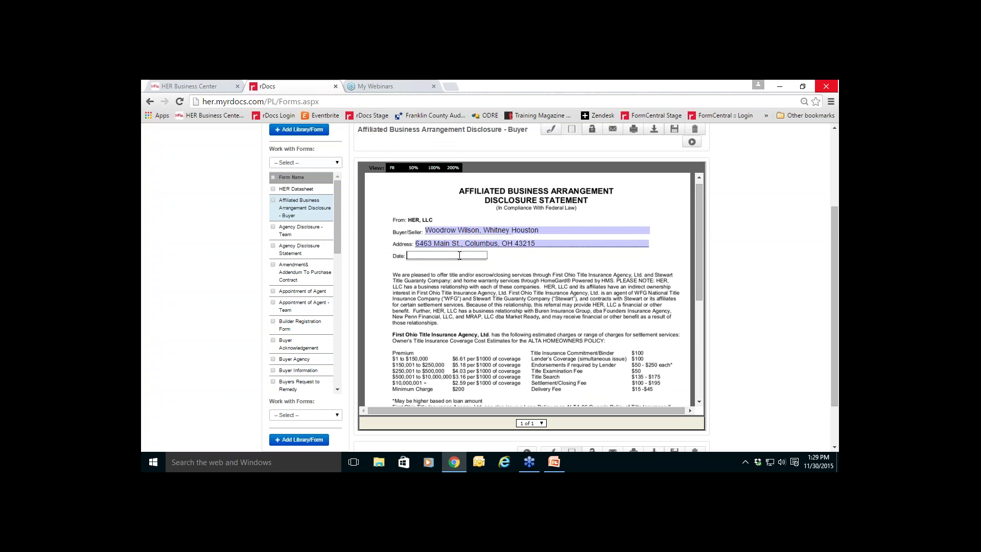
pyautogui.write('November 30, 2015')
pyautogui.click(673, 131)
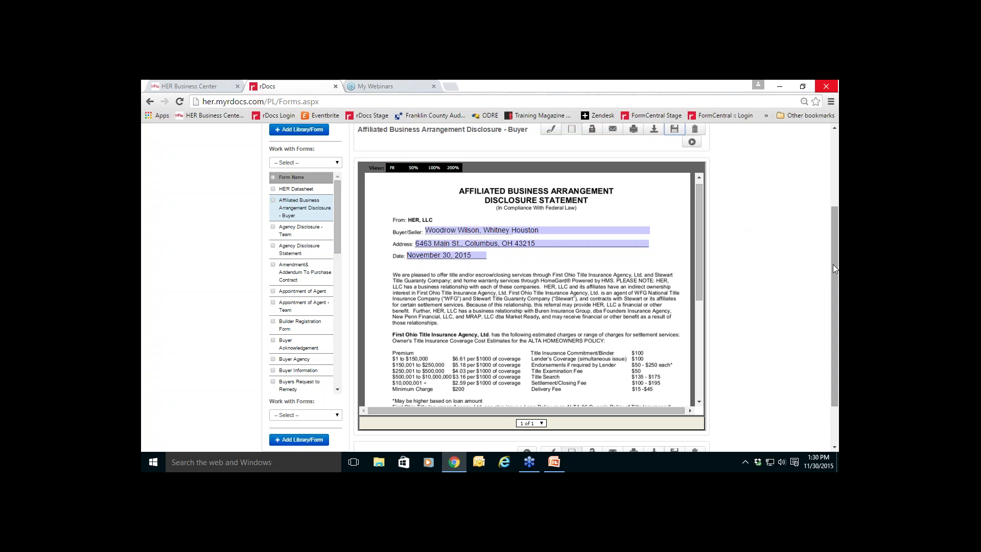
pyautogui.moveTo(832, 265); pyautogui.dragTo(833, 256)
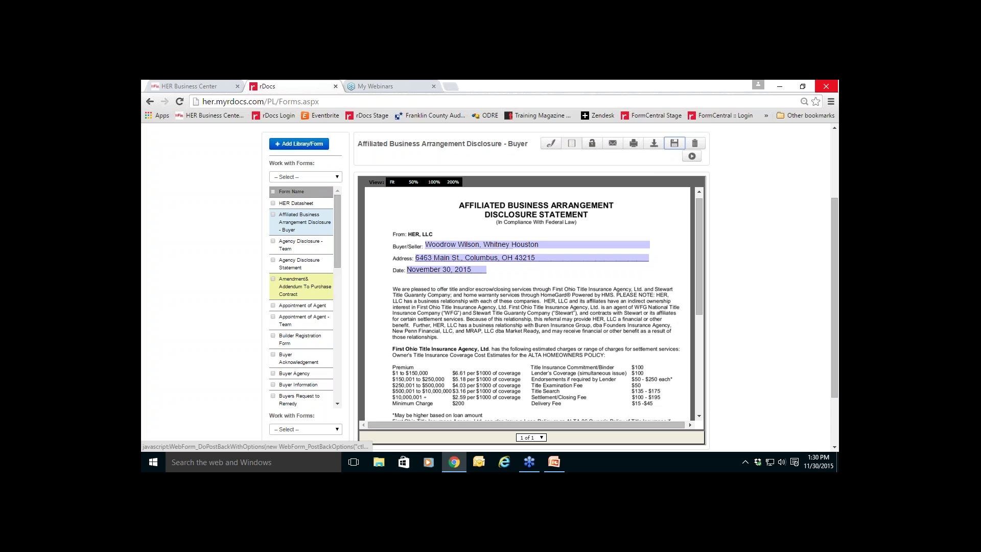
# Step: Open Appointment of Agent - Team and add Gilmore Group Realtors as the form's team
pyautogui.click(312, 319)
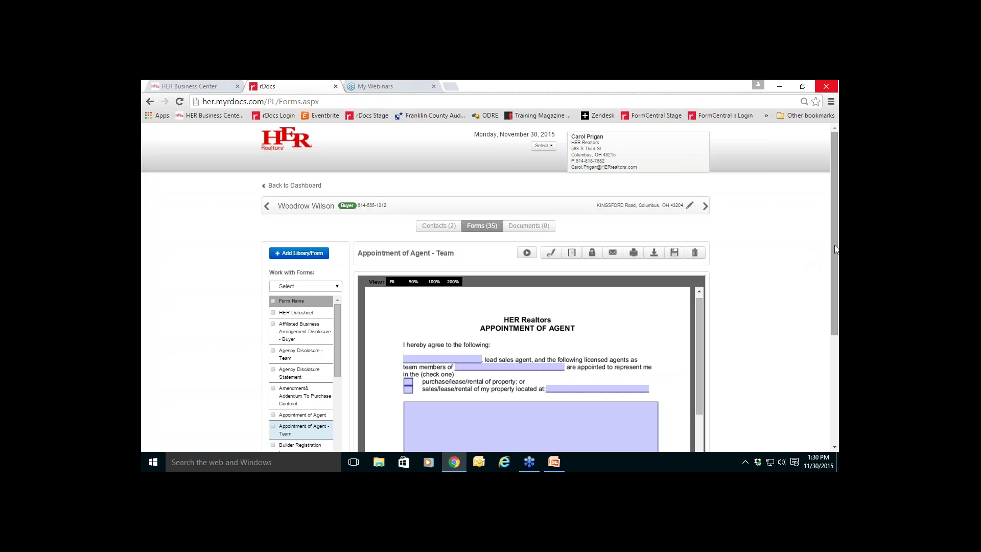
pyautogui.moveTo(835, 249); pyautogui.dragTo(838, 315)
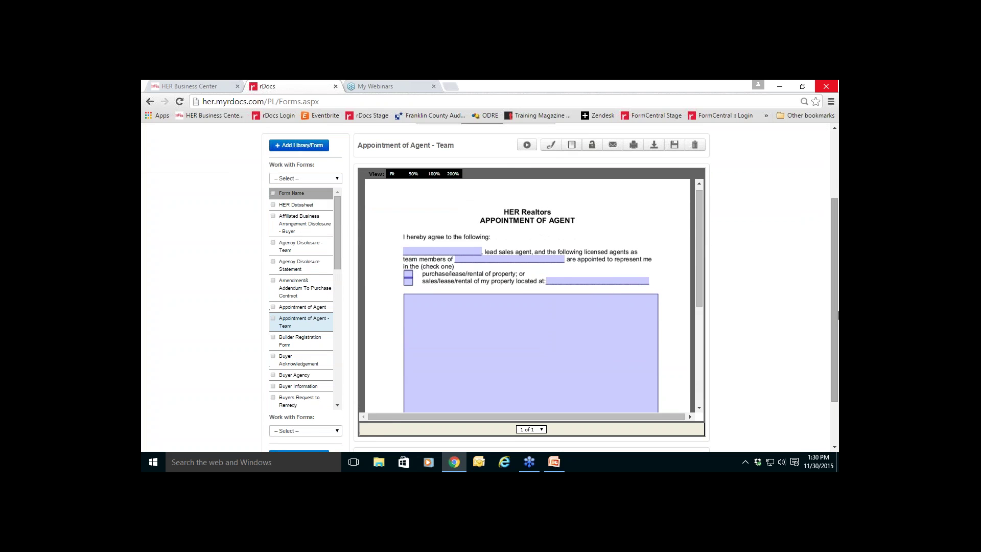
pyautogui.click(572, 145)
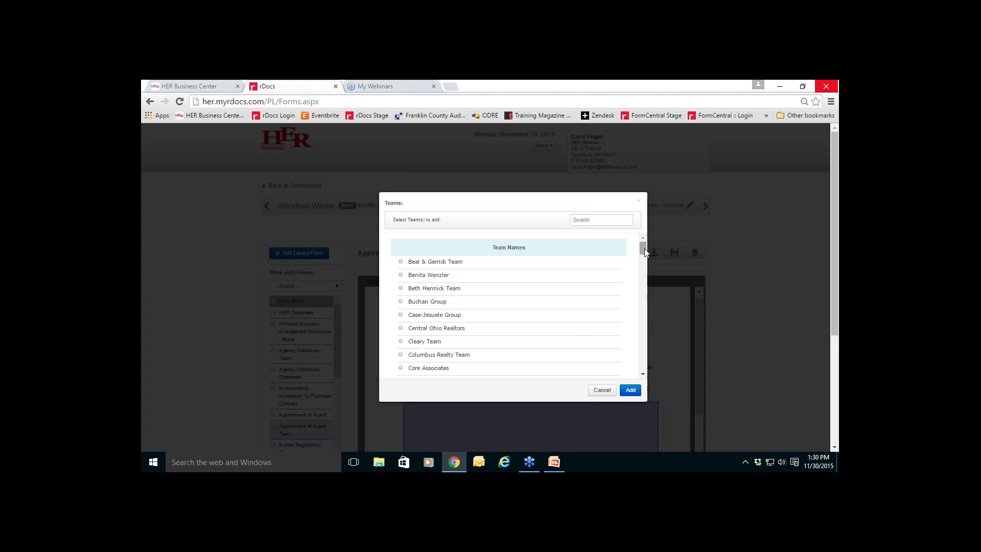
pyautogui.click(585, 217)
pyautogui.moveTo(644, 254); pyautogui.dragTo(644, 269)
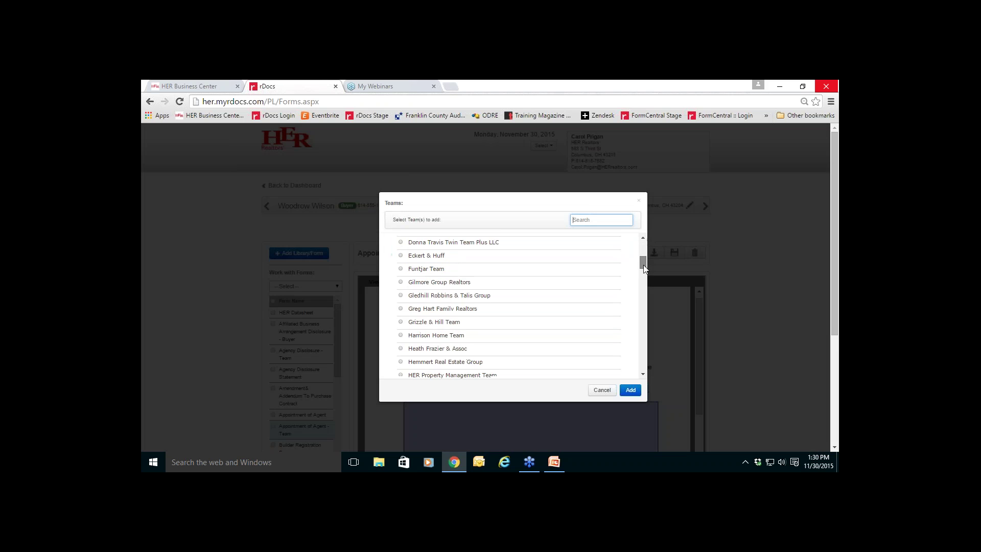
pyautogui.click(446, 284)
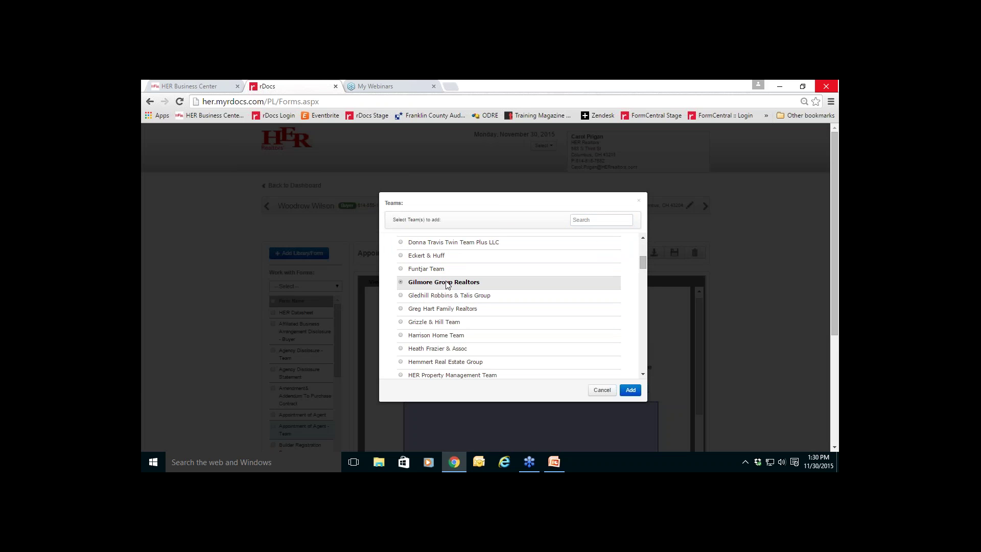
pyautogui.click(630, 390)
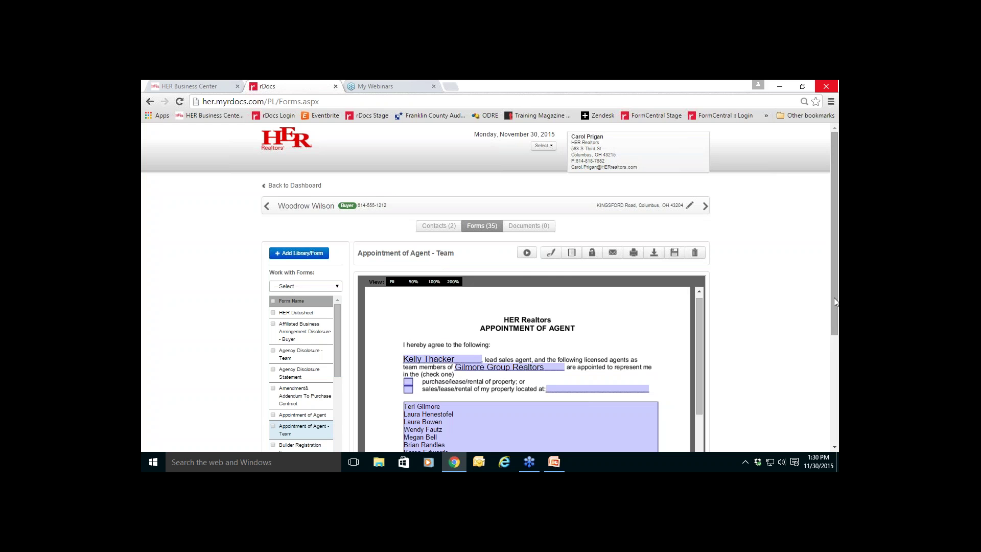
# Step: Review the filled-in lead sales agent and eight team agents on the form
pyautogui.moveTo(834, 296); pyautogui.dragTo(833, 333)
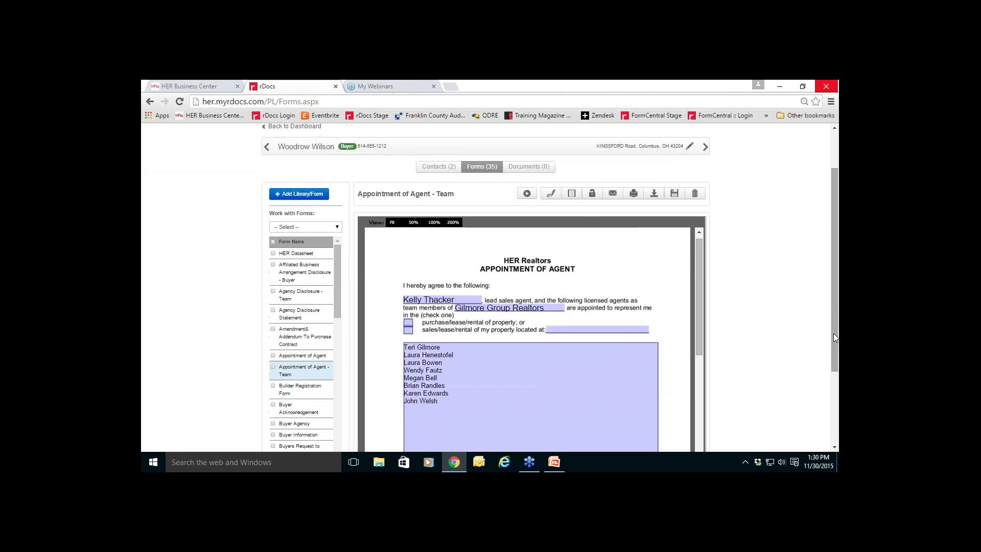
pyautogui.click(448, 375)
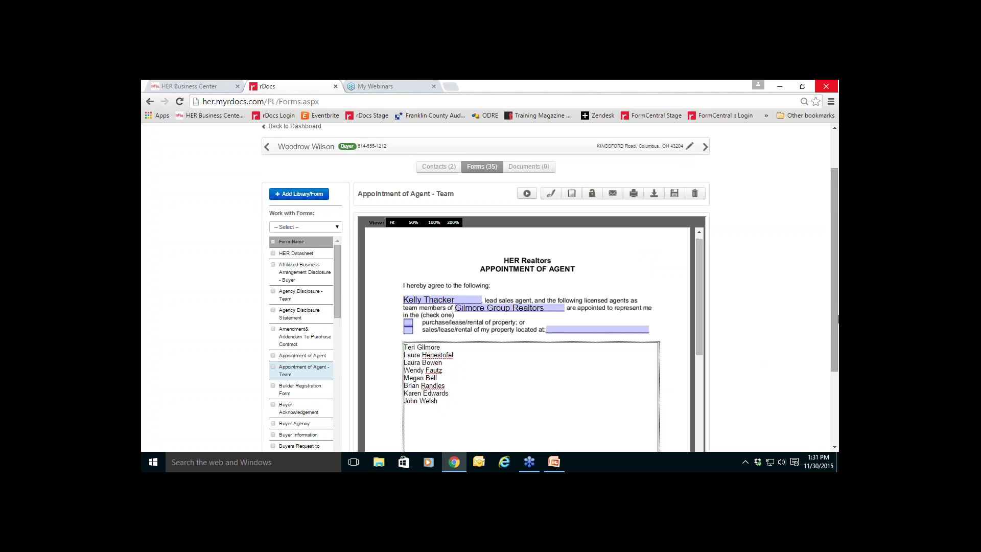
pyautogui.moveTo(838, 324); pyautogui.dragTo(837, 288)
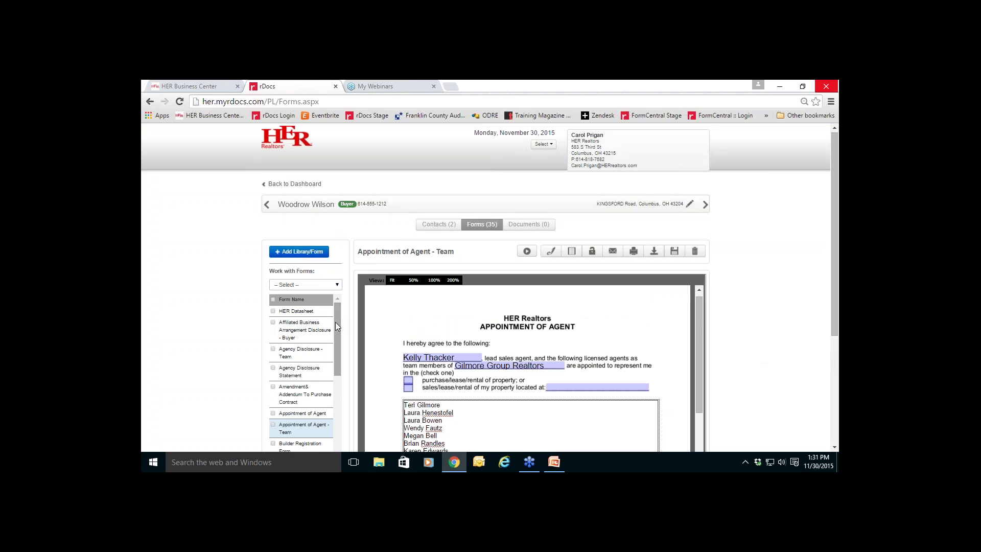
pyautogui.moveTo(334, 328); pyautogui.dragTo(335, 381)
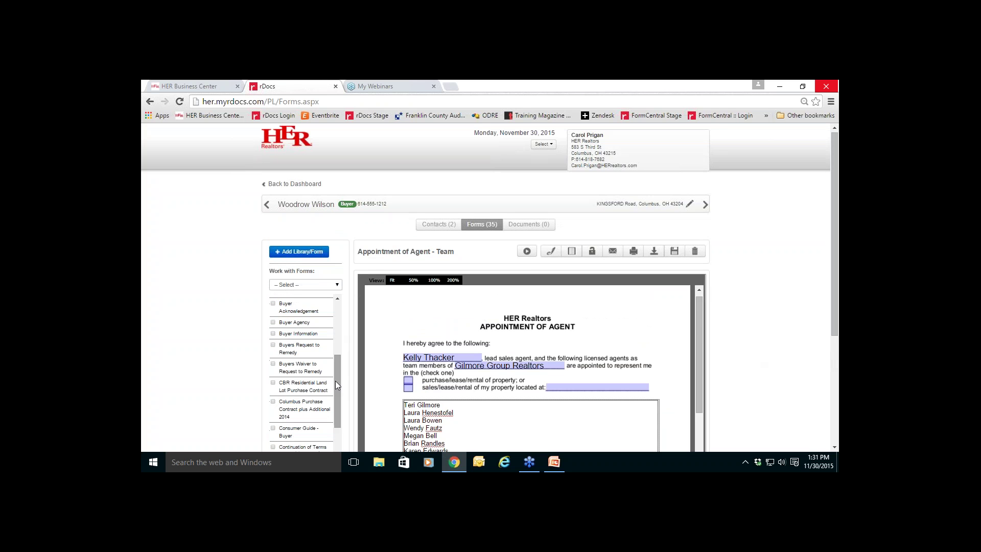
# Step: Open Columbus Purchase Contract plus Additional 2014 and add the Buyer's Sale of Existing Home and Mechanical Condition clauses
pyautogui.click(298, 406)
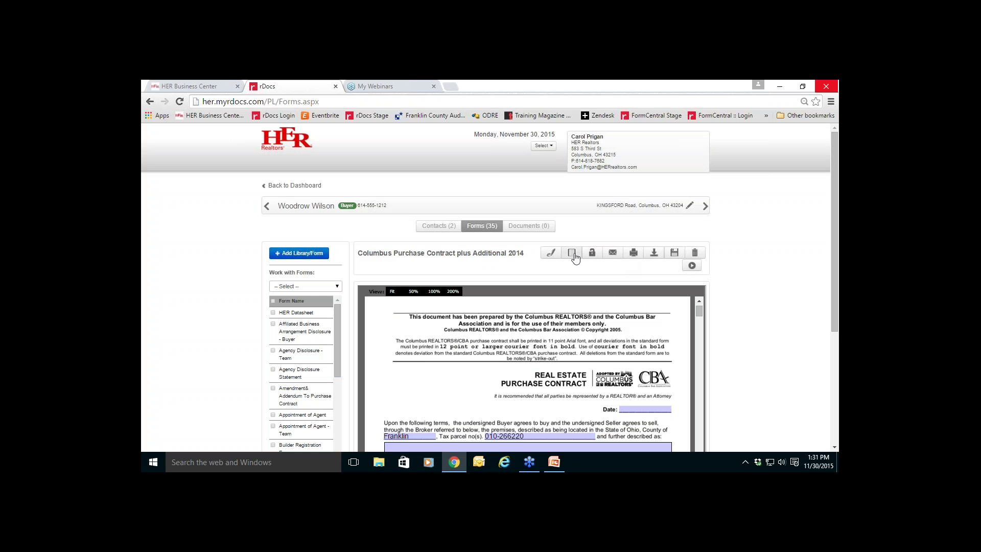
pyautogui.click(573, 254)
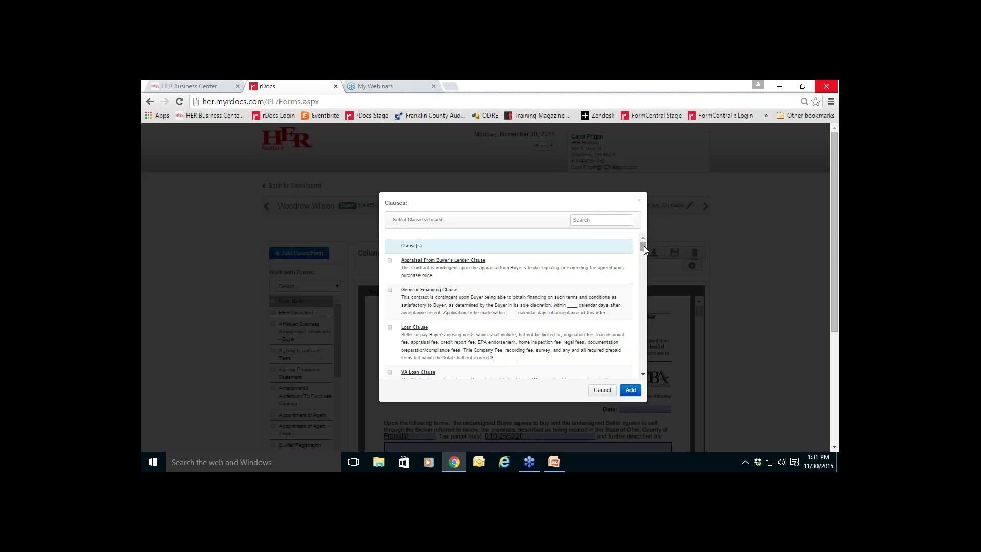
pyautogui.moveTo(644, 246); pyautogui.dragTo(643, 281)
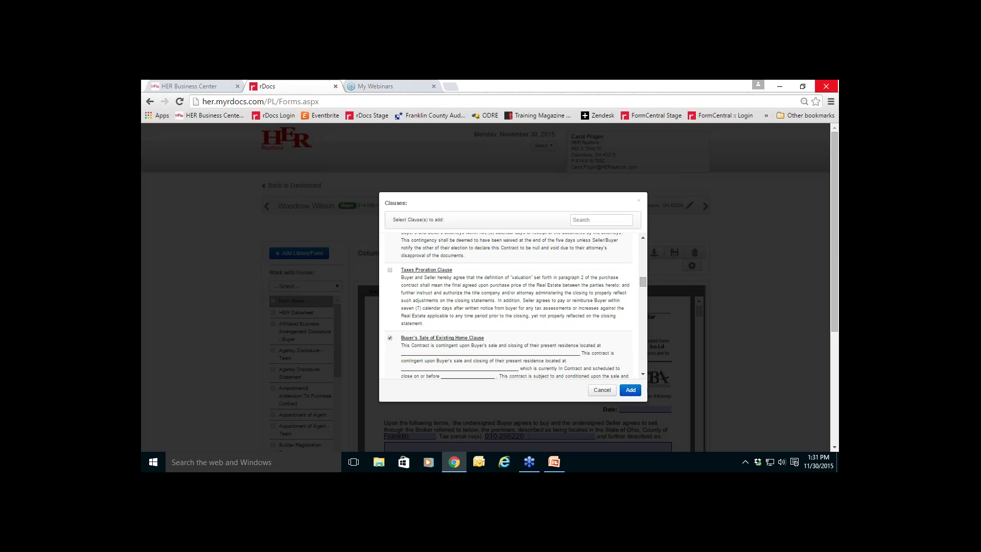
pyautogui.click(584, 219)
pyautogui.write('Mec')
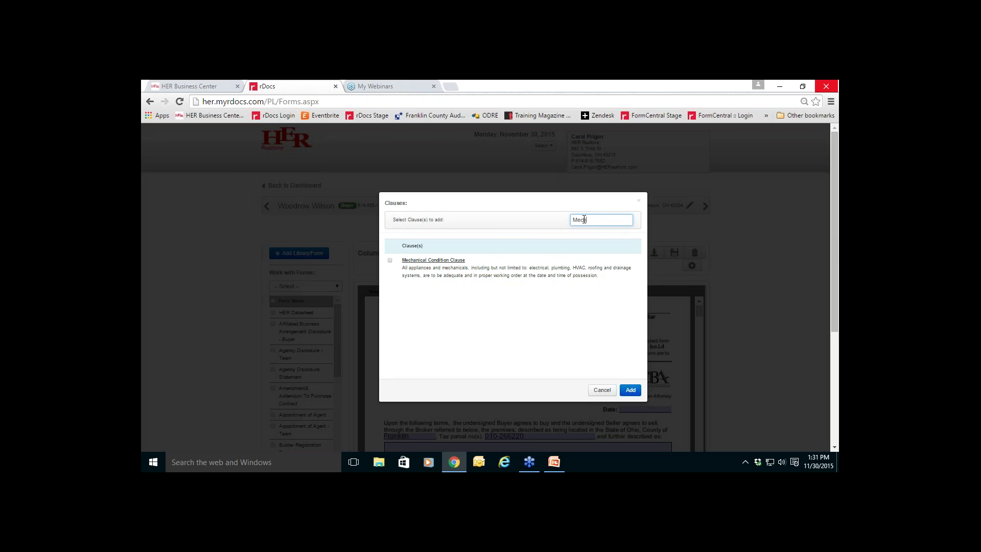
pyautogui.write('h')
pyautogui.click(390, 261)
pyautogui.click(637, 392)
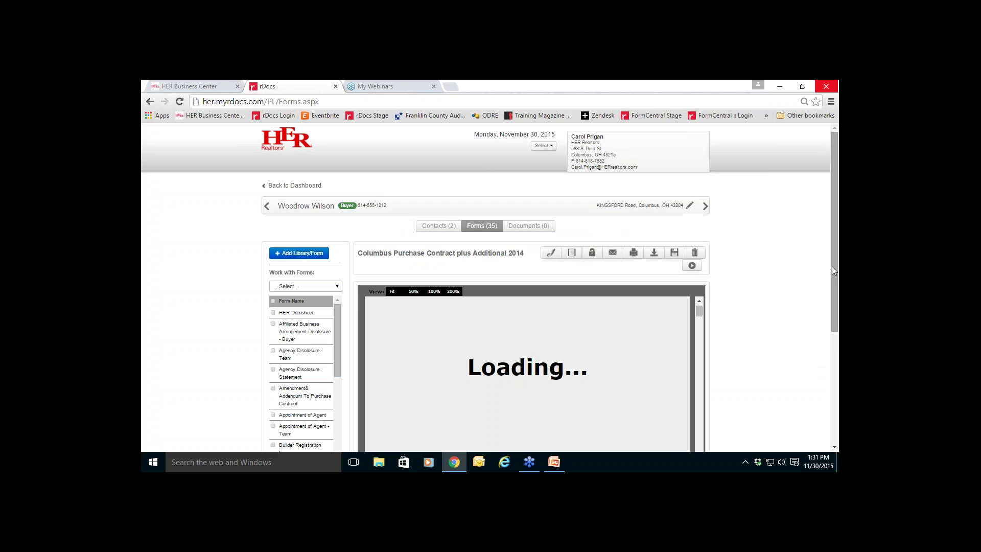
pyautogui.moveTo(832, 268); pyautogui.dragTo(835, 351)
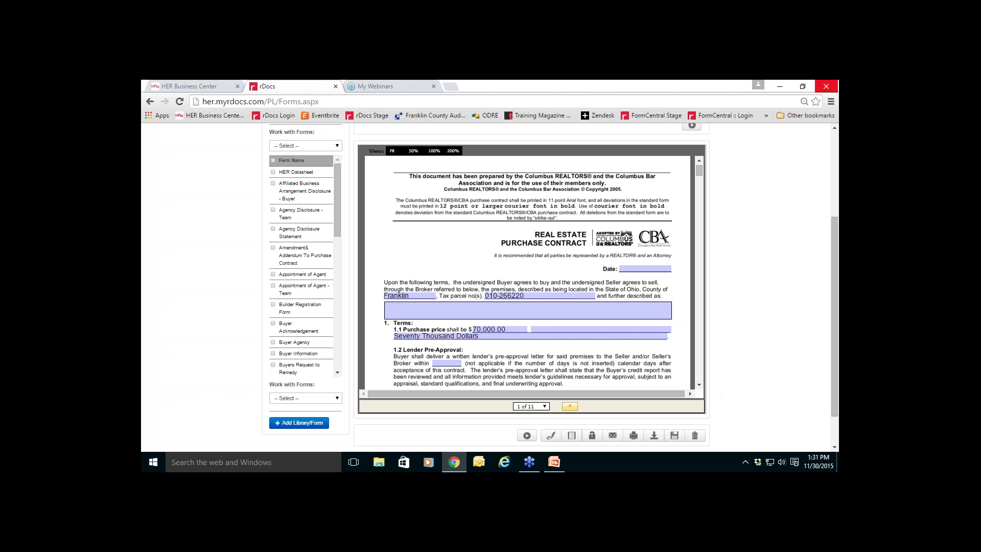
pyautogui.click(546, 409)
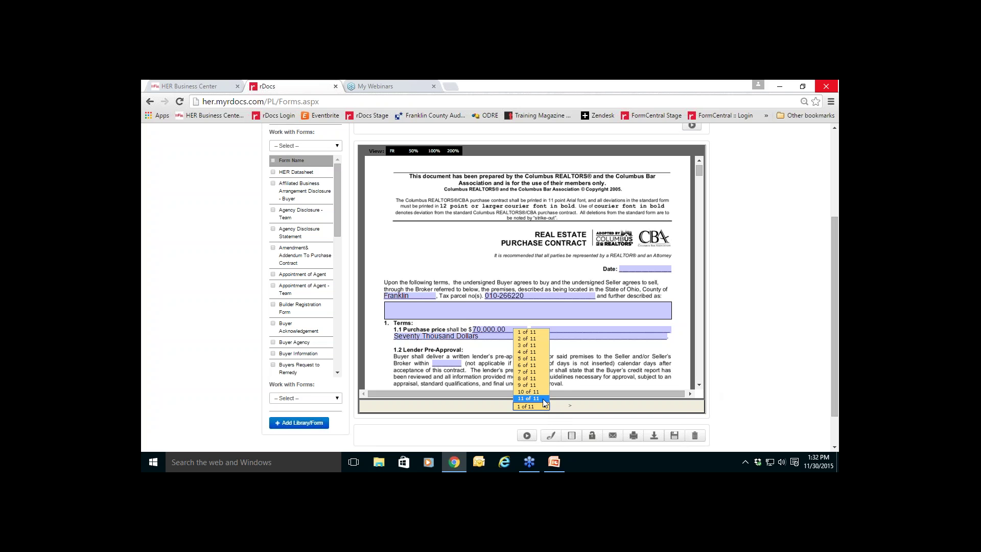
pyautogui.click(542, 399)
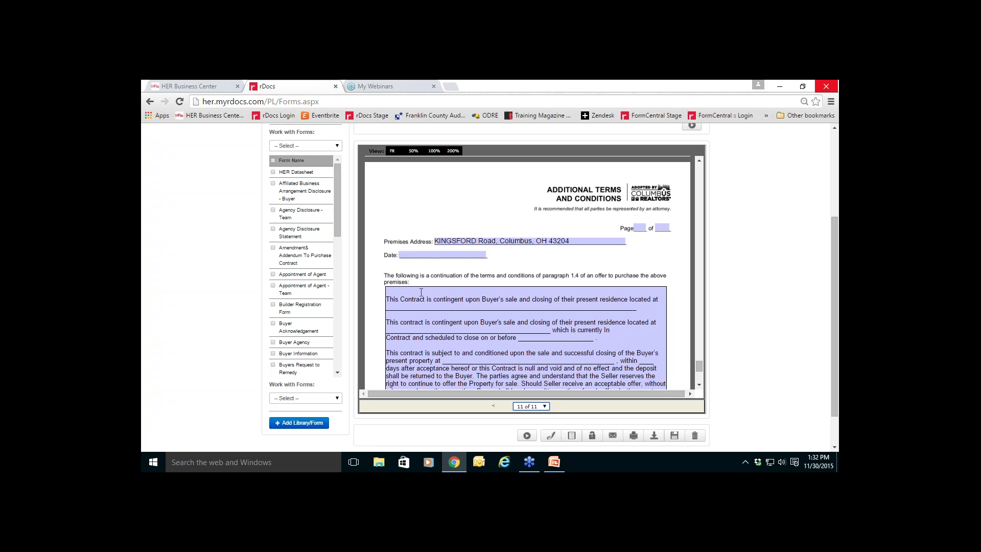
pyautogui.click(388, 308)
pyautogui.scroll(-4, 388, 308)
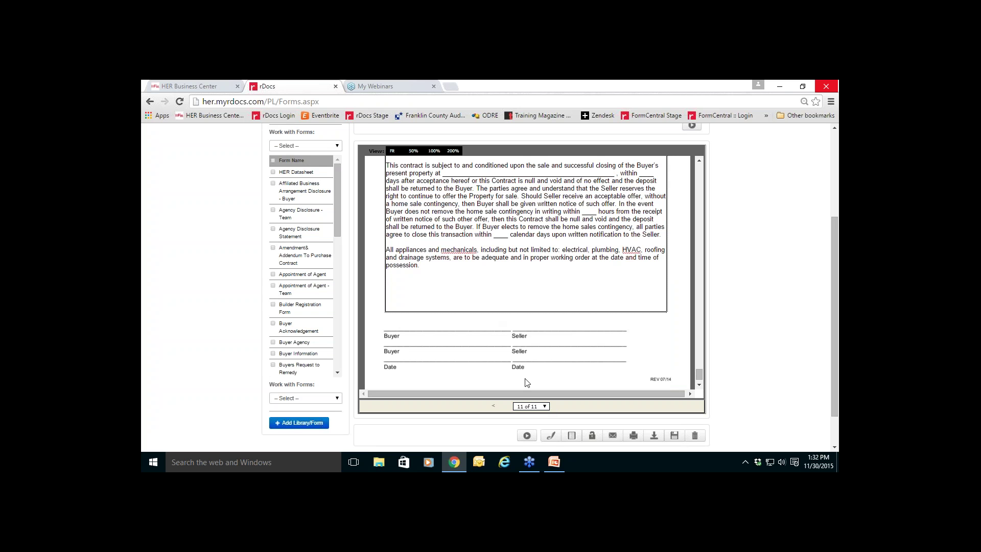
pyautogui.click(494, 407)
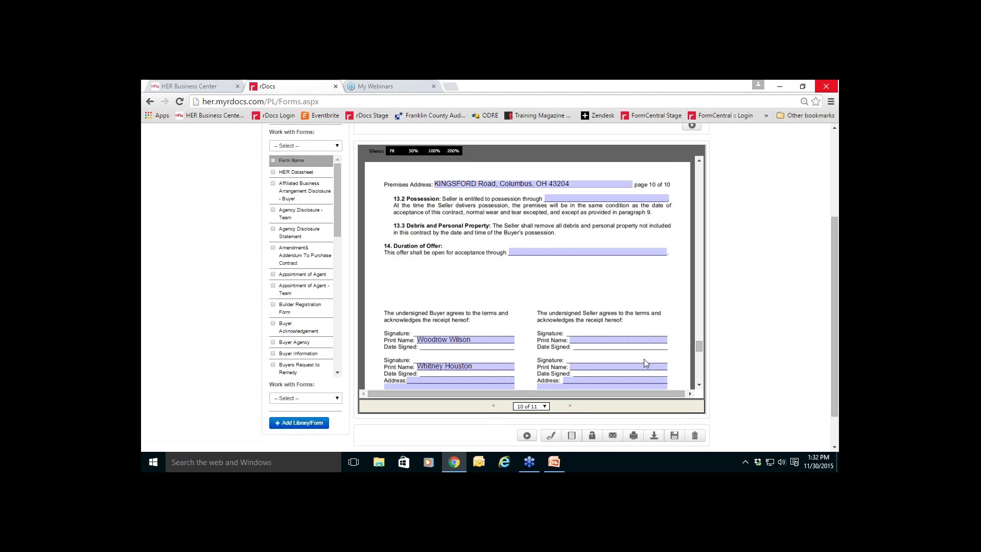
pyautogui.click(545, 406)
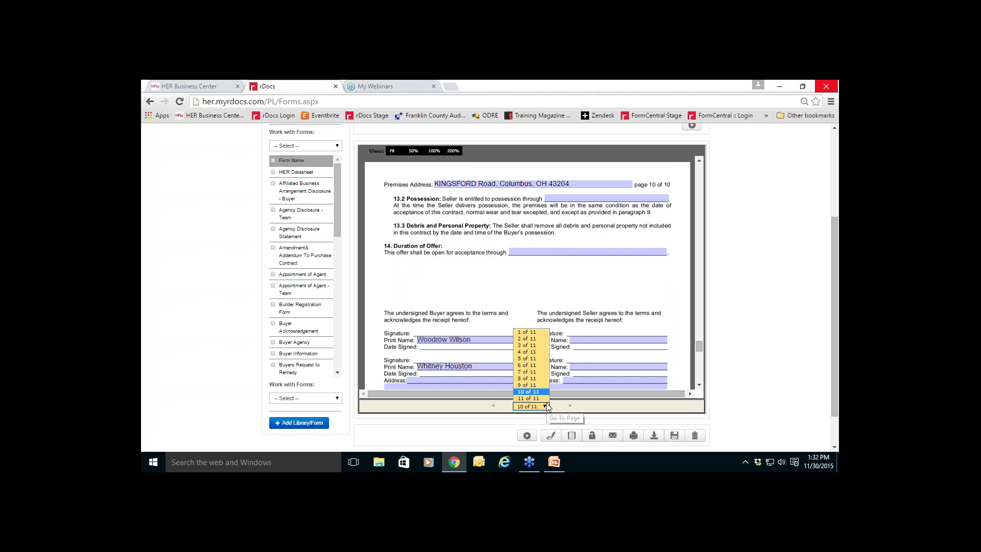
pyautogui.click(534, 335)
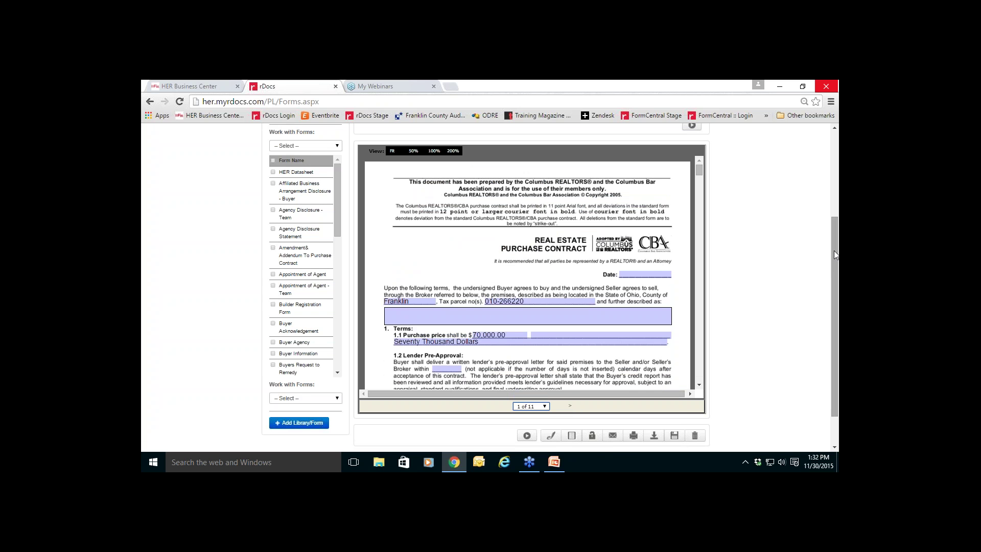
pyautogui.moveTo(833, 257); pyautogui.dragTo(836, 276)
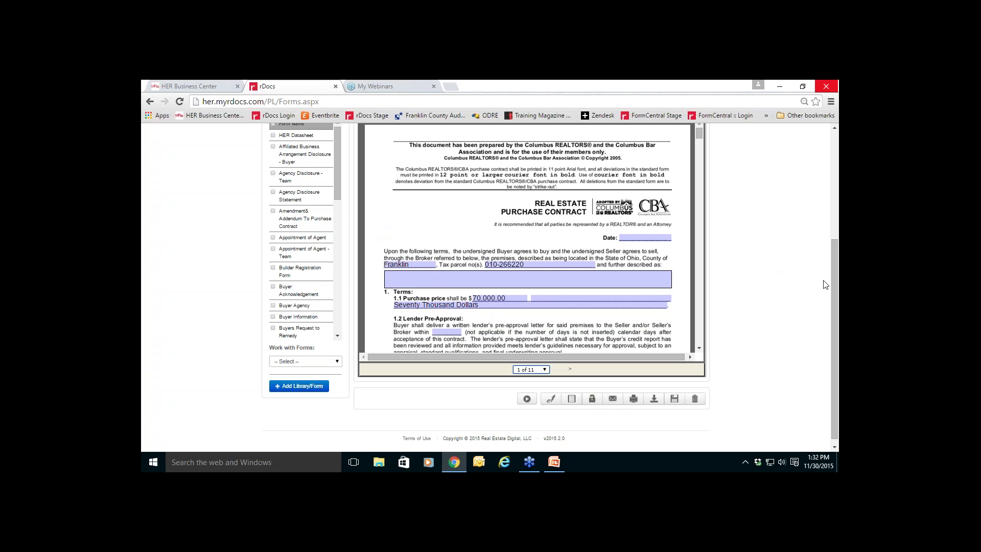
pyautogui.moveTo(837, 297); pyautogui.dragTo(837, 270)
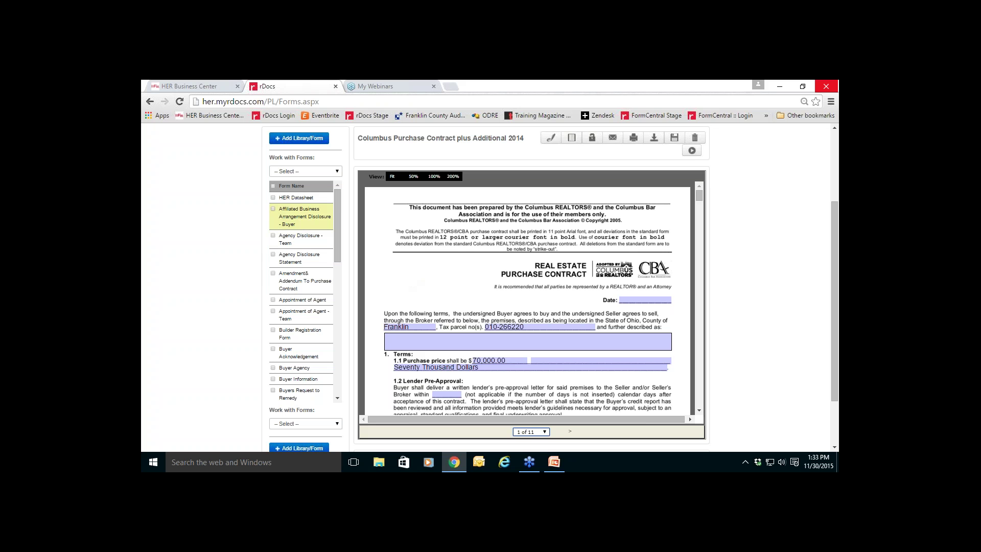
# Step: Check the Affiliated Business Arrangement Disclosure - Buyer and Consumer Guide - Buyer forms, then show Work with Forms actions
pyautogui.click(273, 210)
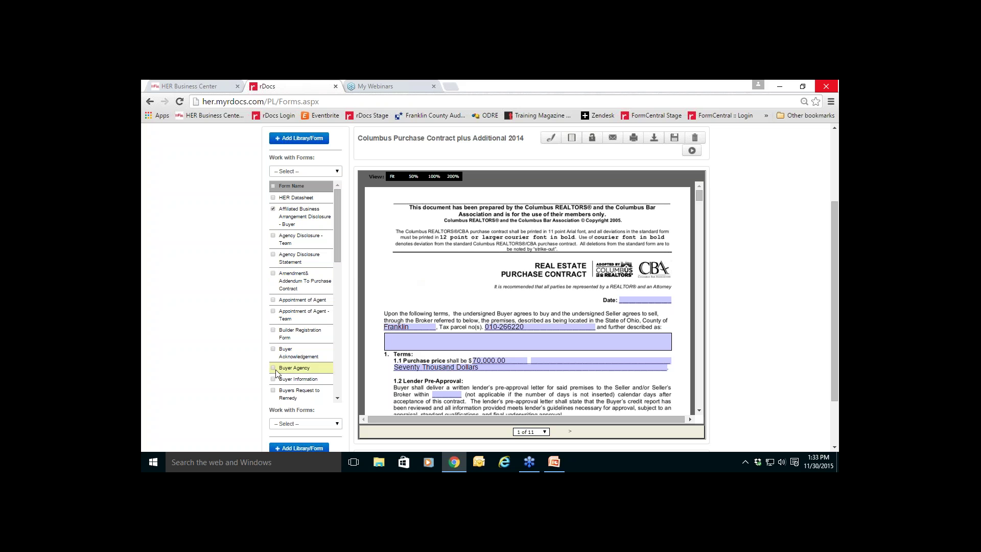
pyautogui.moveTo(339, 260); pyautogui.dragTo(338, 303)
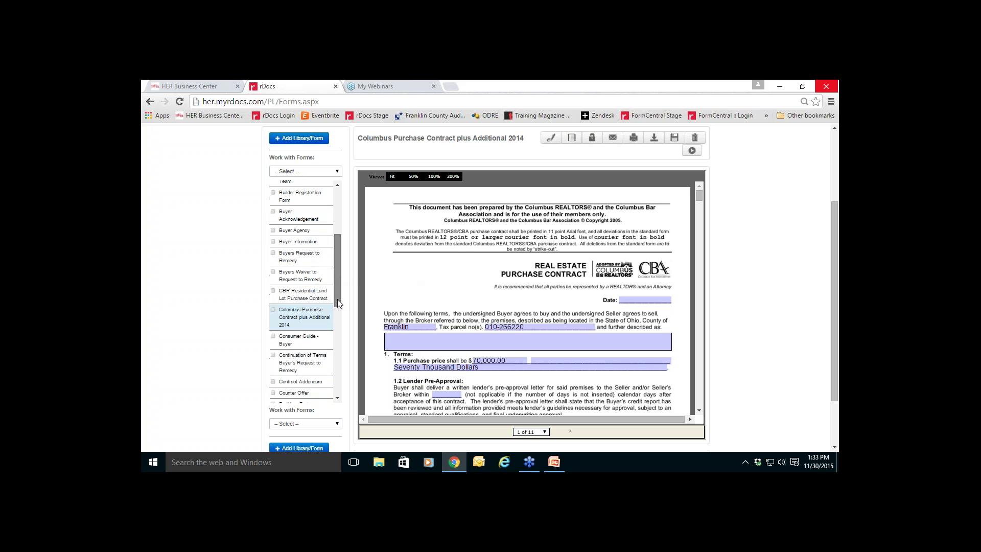
pyautogui.click(274, 337)
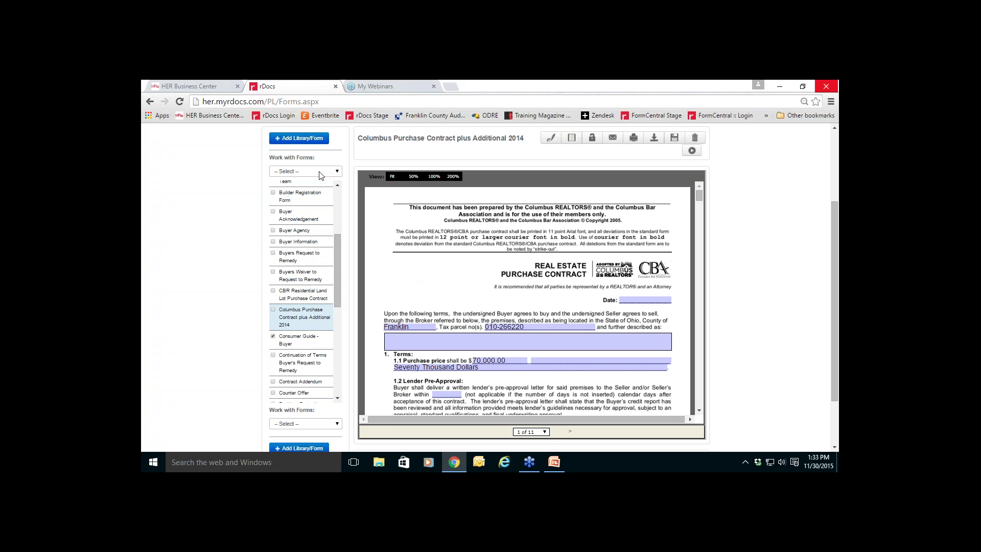
pyautogui.click(323, 172)
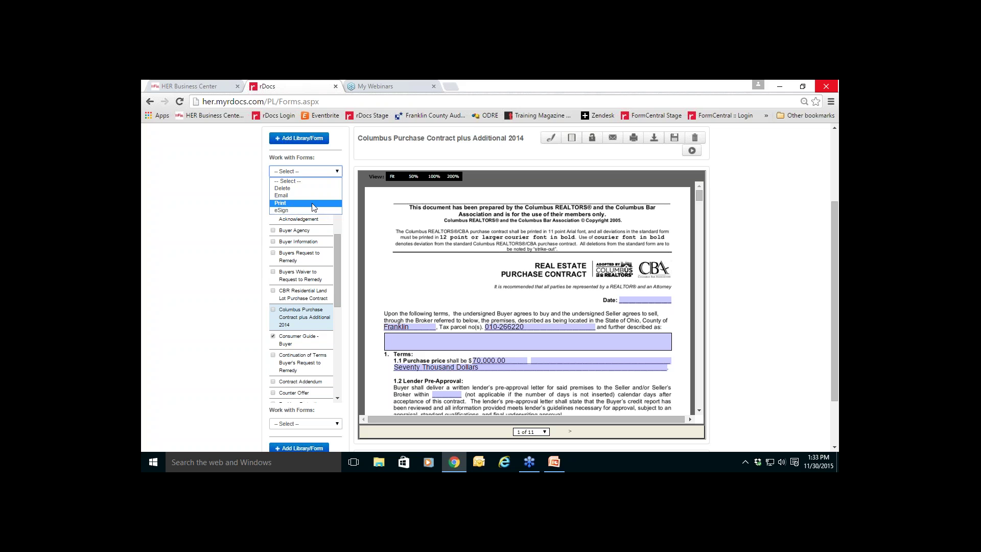
# Step: Queue the checked forms for printing as a package named 'Buyer Doc', leaving the unsaved page
pyautogui.click(315, 203)
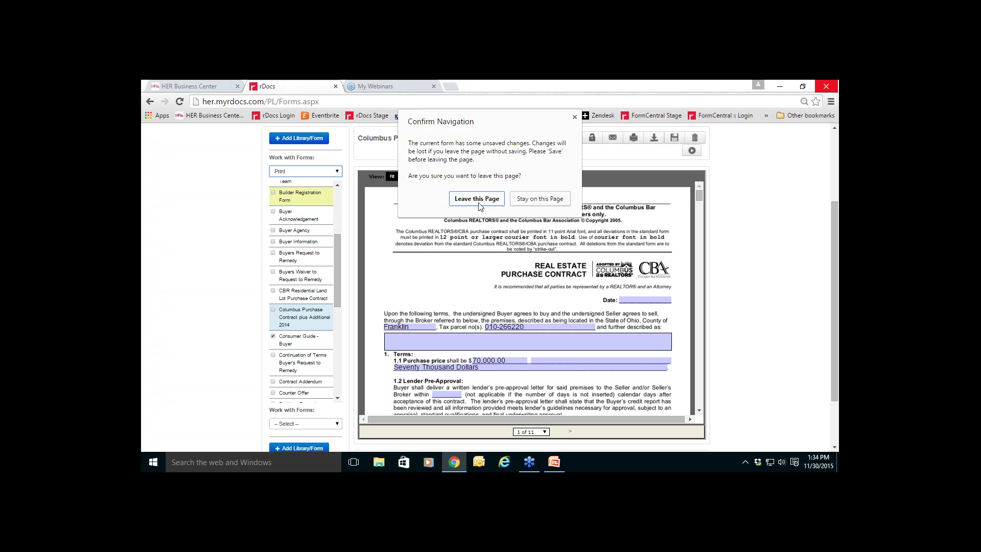
pyautogui.click(479, 204)
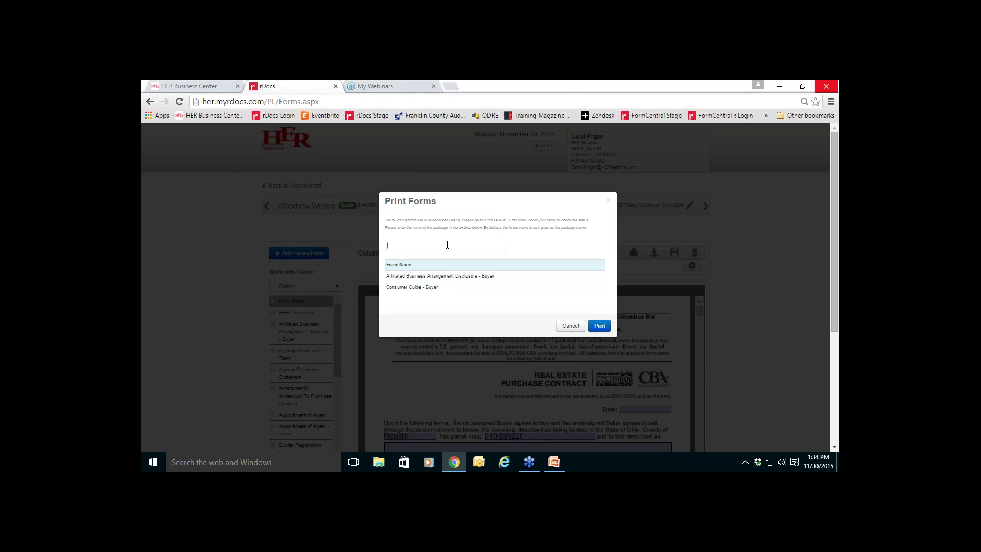
pyautogui.click(447, 244)
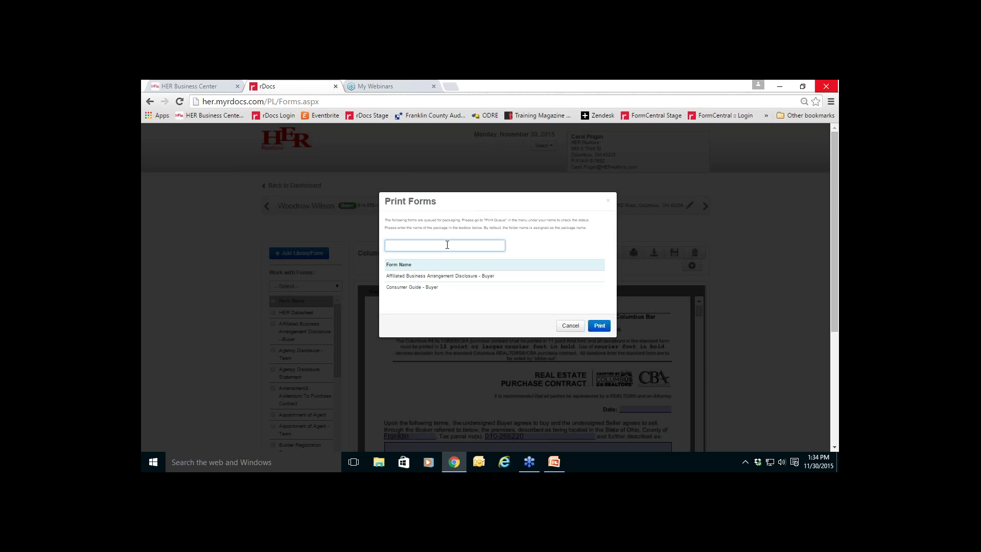
pyautogui.write('Buyer Docs')
pyautogui.click(599, 326)
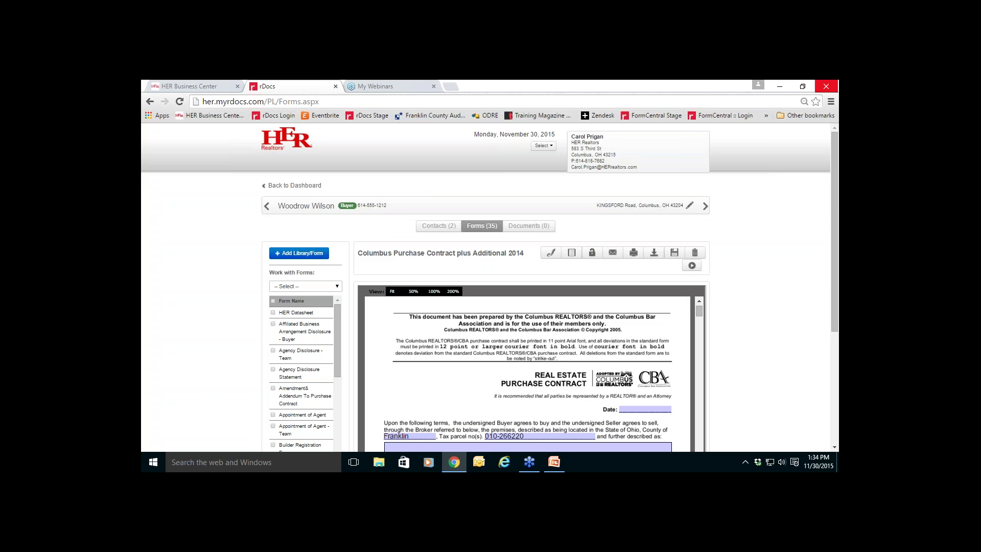
# Step: Open the header Select menu and close it again without choosing anything
pyautogui.click(551, 147)
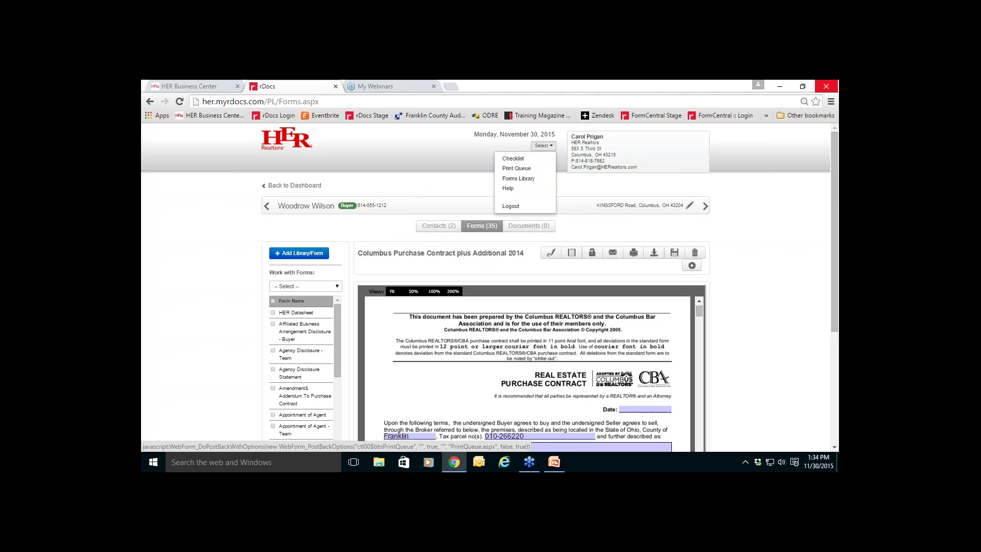
pyautogui.click(196, 249)
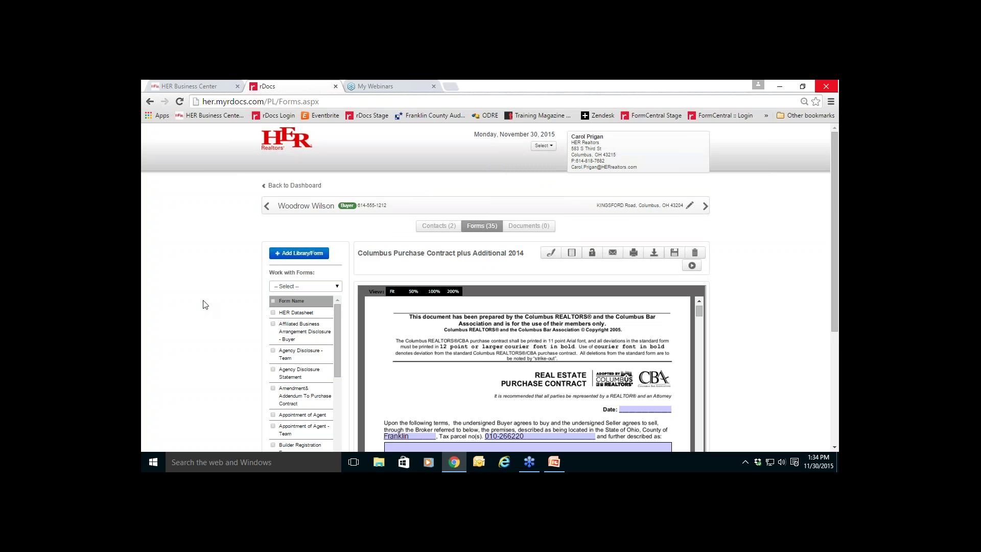
pyautogui.moveTo(835, 264); pyautogui.dragTo(832, 309)
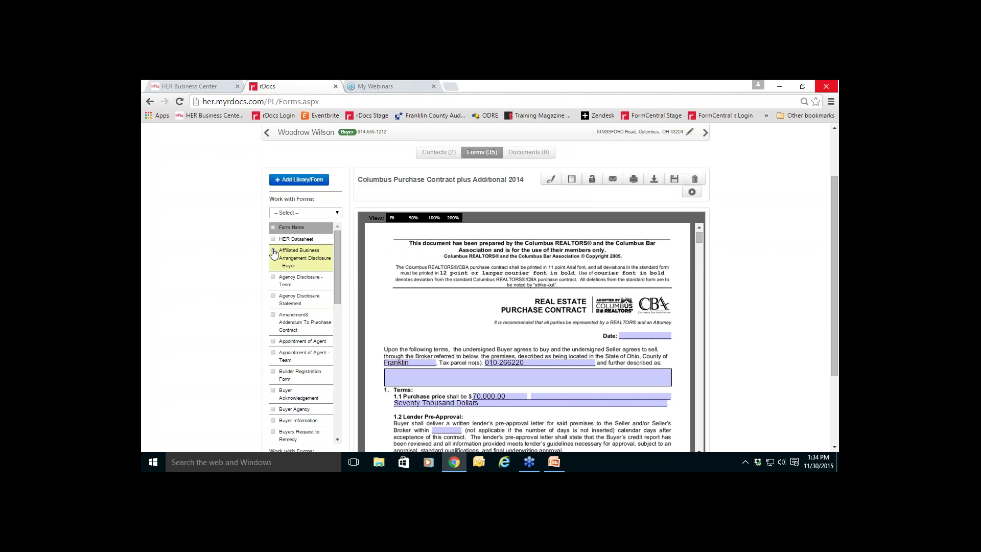
# Step: Check the Affiliated Business Arrangement Disclosure - Buyer and Buyer Acknowledgement forms, then show Work with Forms actions
pyautogui.click(273, 251)
pyautogui.moveTo(338, 243); pyautogui.dragTo(339, 269)
pyautogui.click(273, 309)
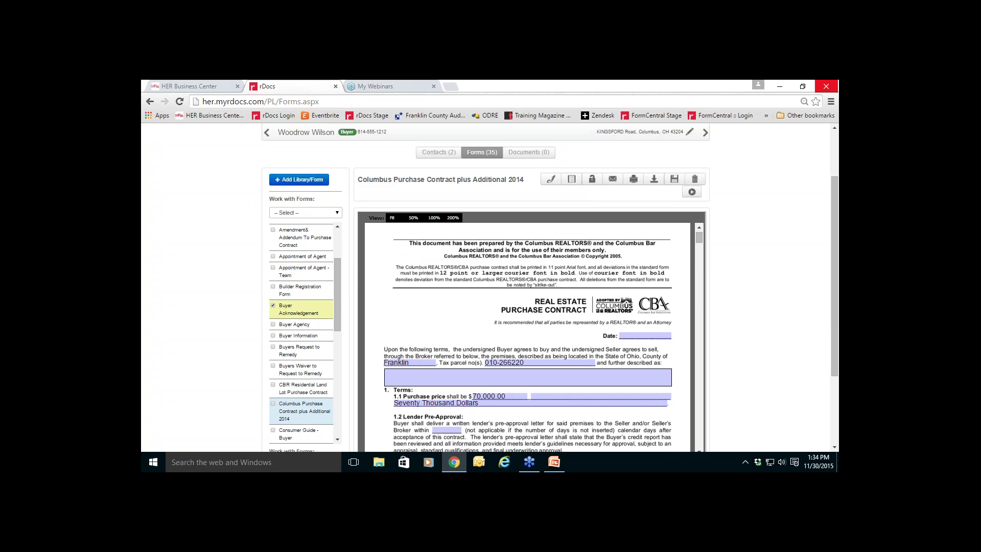
pyautogui.moveTo(338, 293); pyautogui.dragTo(337, 331)
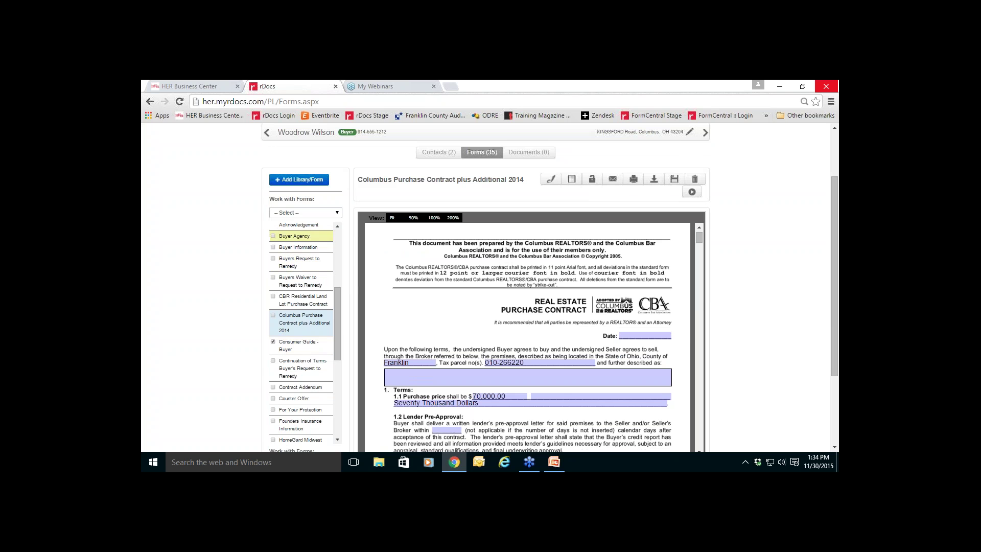
pyautogui.click(337, 212)
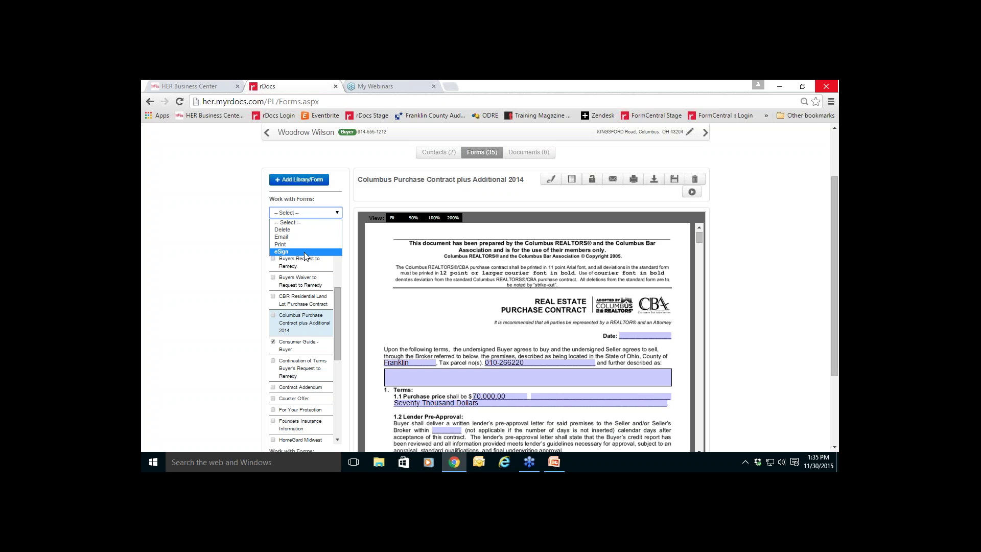
# Step: Choose eSign for the checked forms and place the cursor in the Session Title field
pyautogui.click(305, 252)
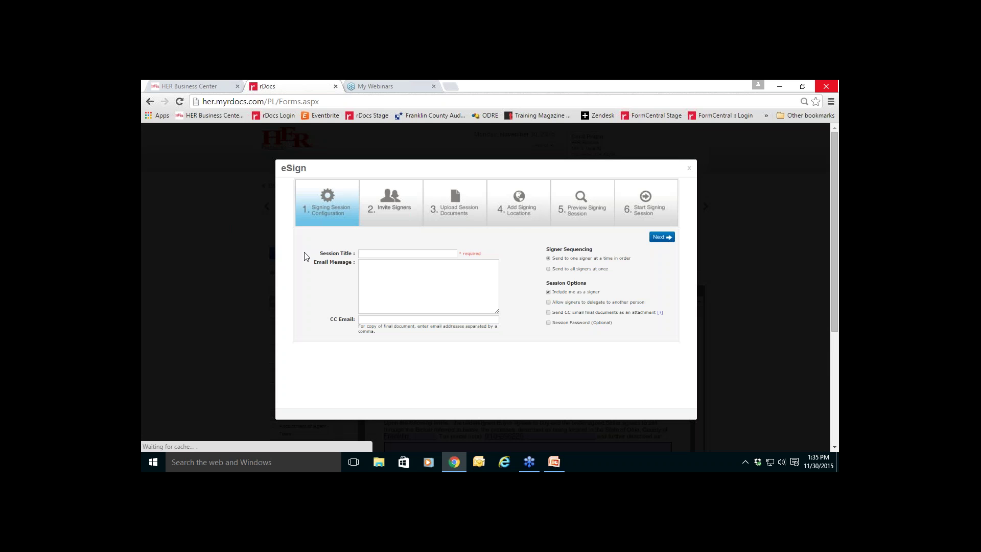
pyautogui.click(381, 253)
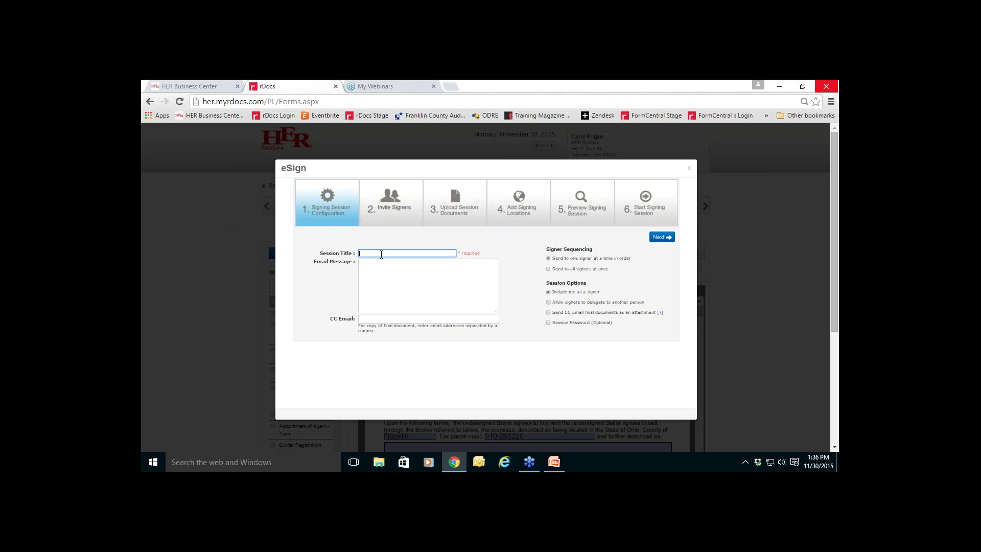
# Step: Enter 'Documents to Sign' as the session title, then move to the email message and CC fields
pyautogui.write('Documents to Sign')
pyautogui.click(487, 277)
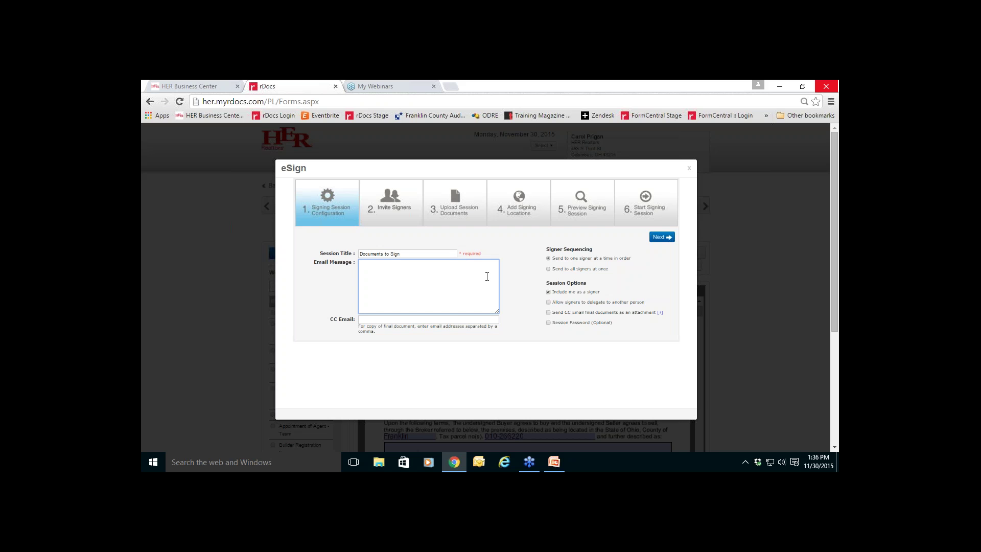
pyautogui.click(458, 320)
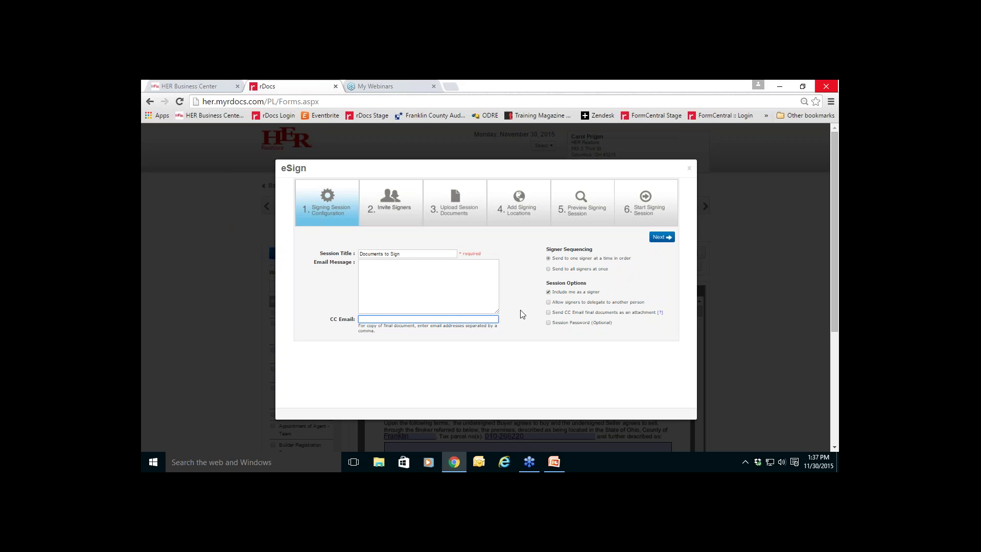
# Step: Enable sending final documents to CC as an attachment and enter the agent's CC e-mail address
pyautogui.click(548, 313)
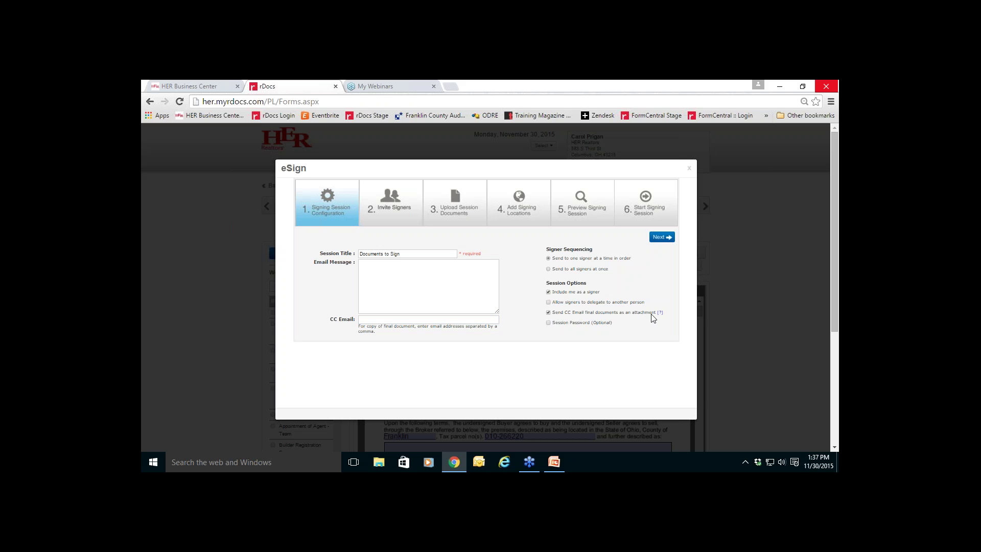
pyautogui.click(480, 317)
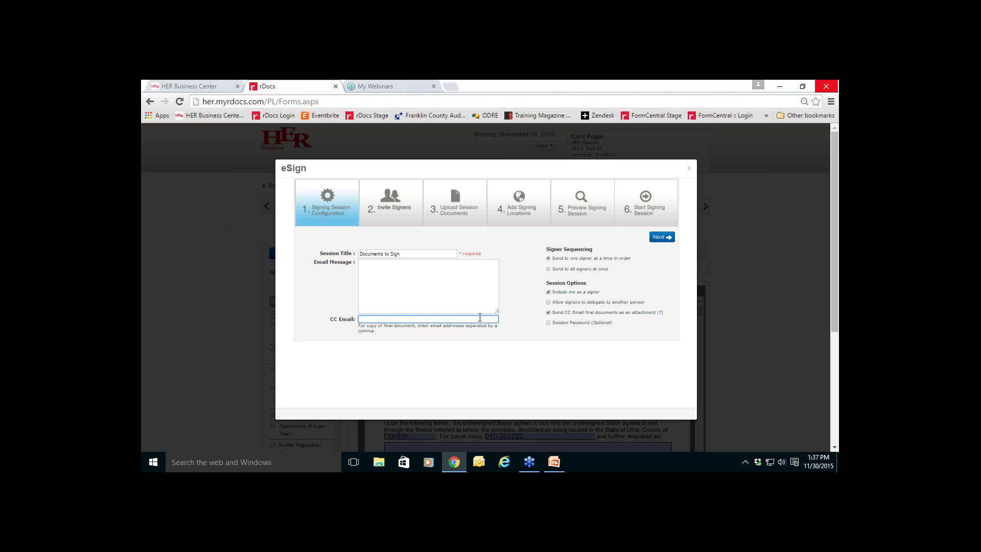
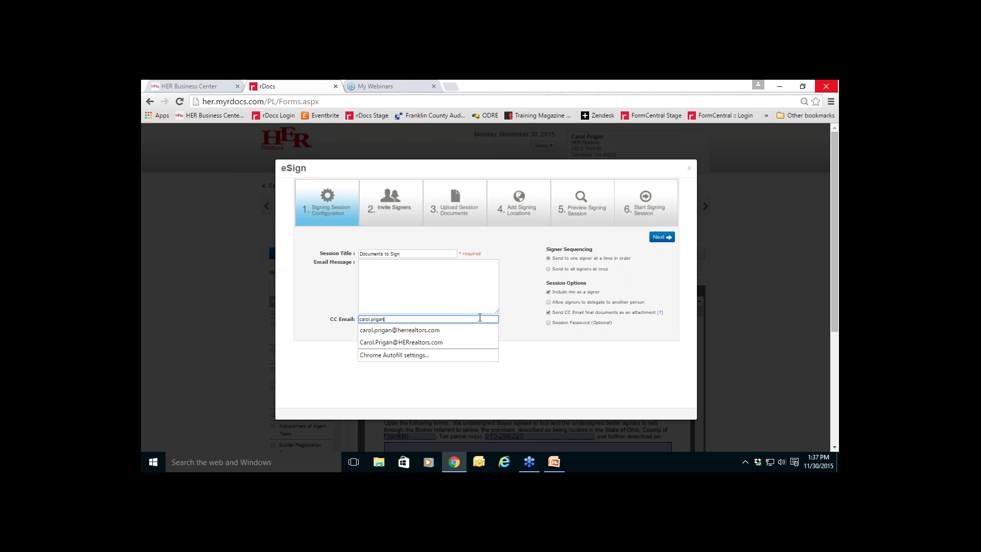
pyautogui.press('Tab')
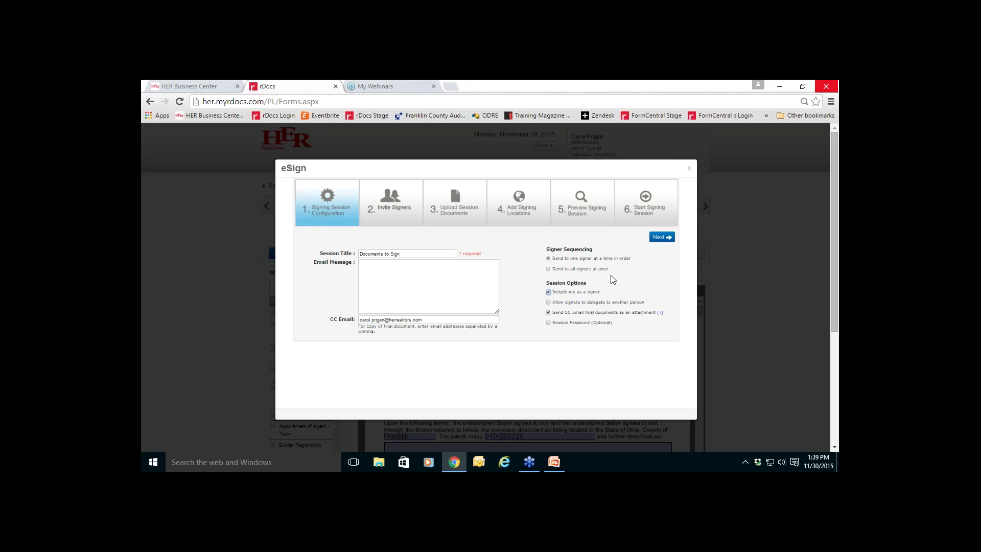
# Step: Uncheck 'Include me as a signer' and continue to the signer invitation list
pyautogui.click(549, 292)
pyautogui.click(667, 238)
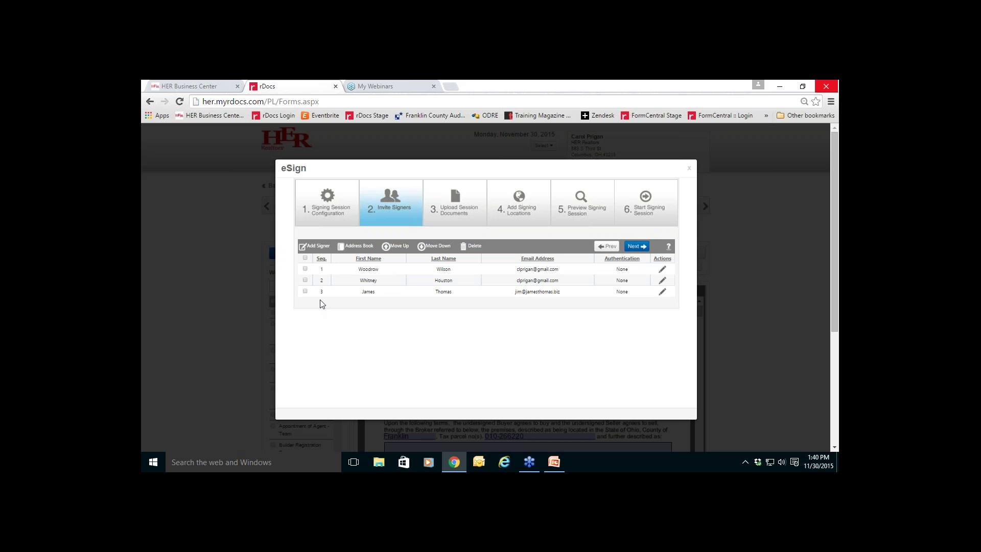
# Step: Delete the third signer from the session, confirming with Yes
pyautogui.click(305, 291)
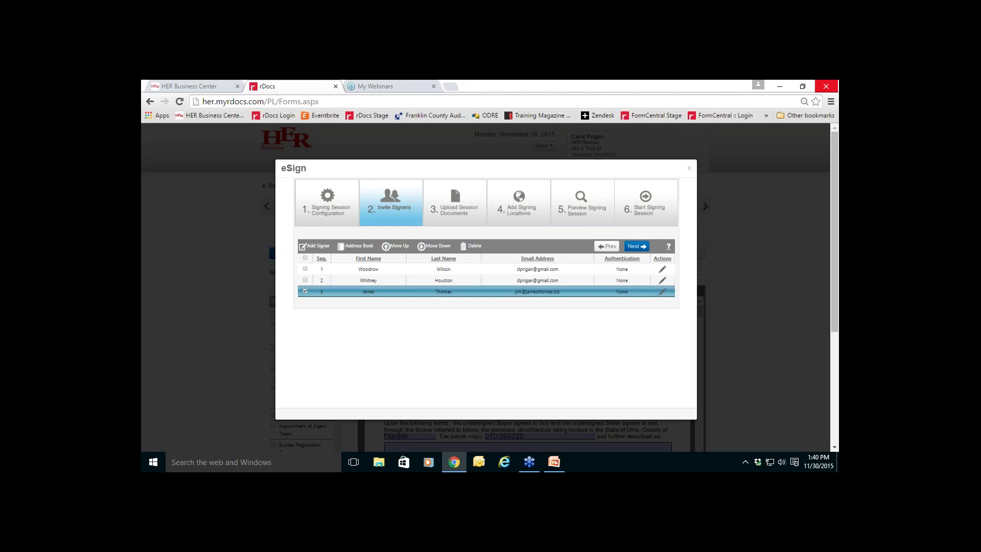
pyautogui.click(473, 247)
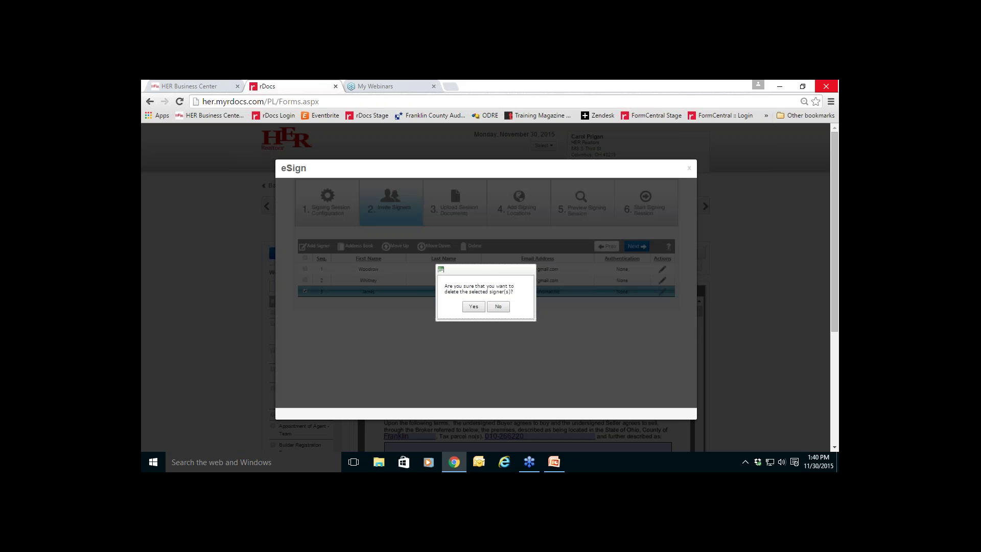
pyautogui.click(475, 307)
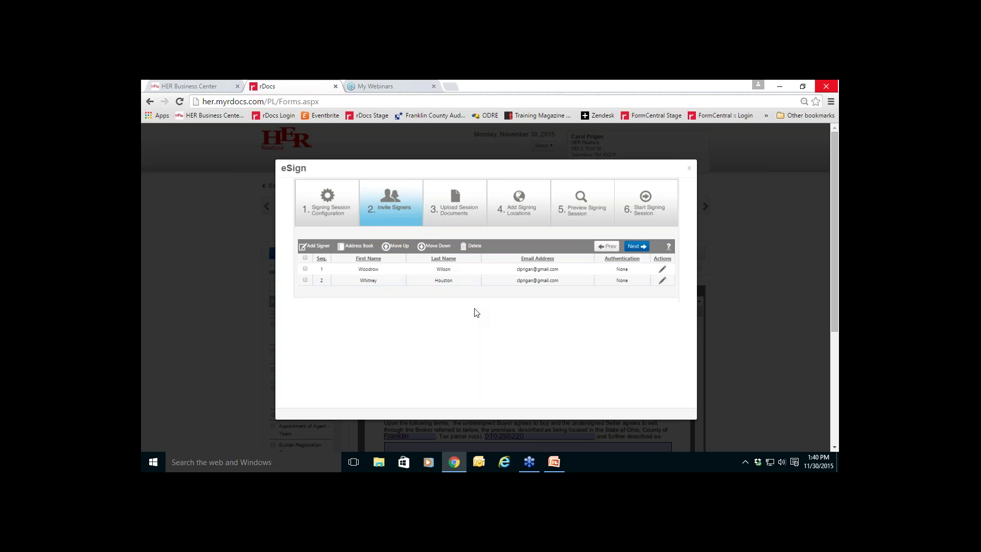
# Step: Move the second signer up and back down, then open the first signer for editing
pyautogui.click(305, 280)
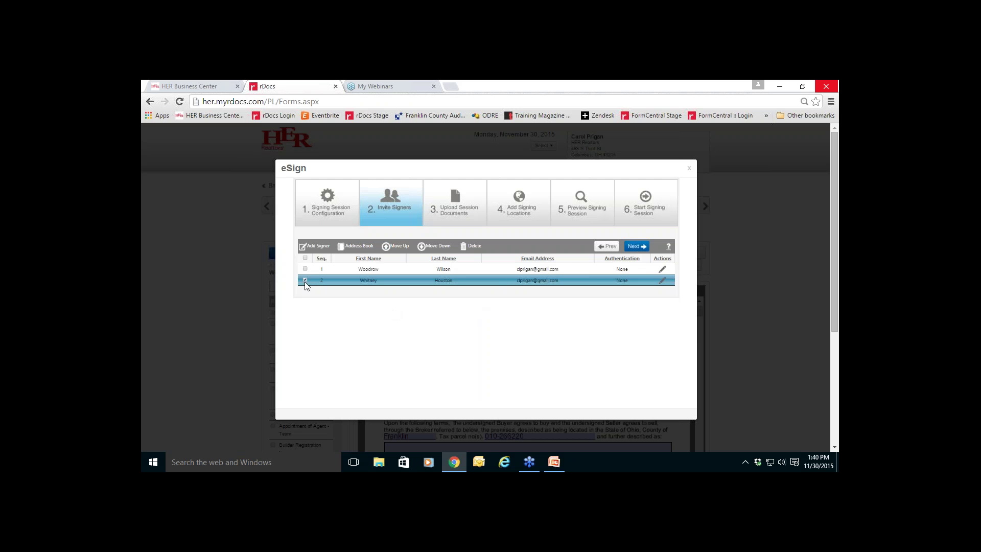
pyautogui.click(396, 245)
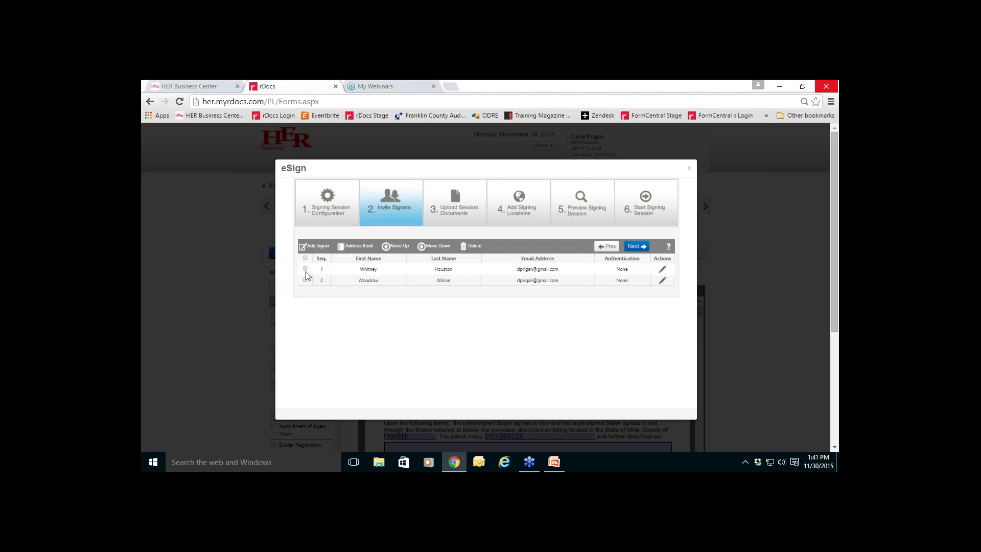
pyautogui.click(305, 269)
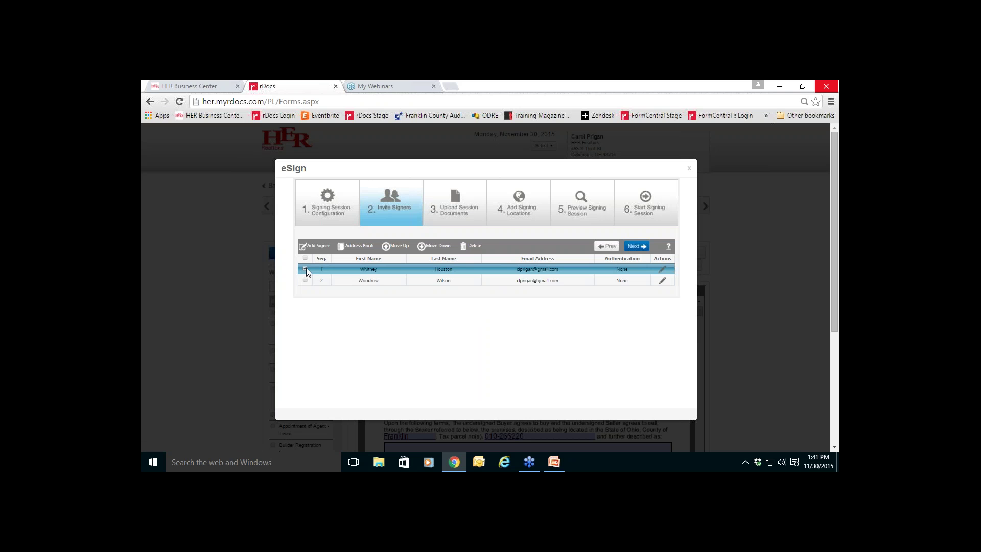
pyautogui.click(434, 246)
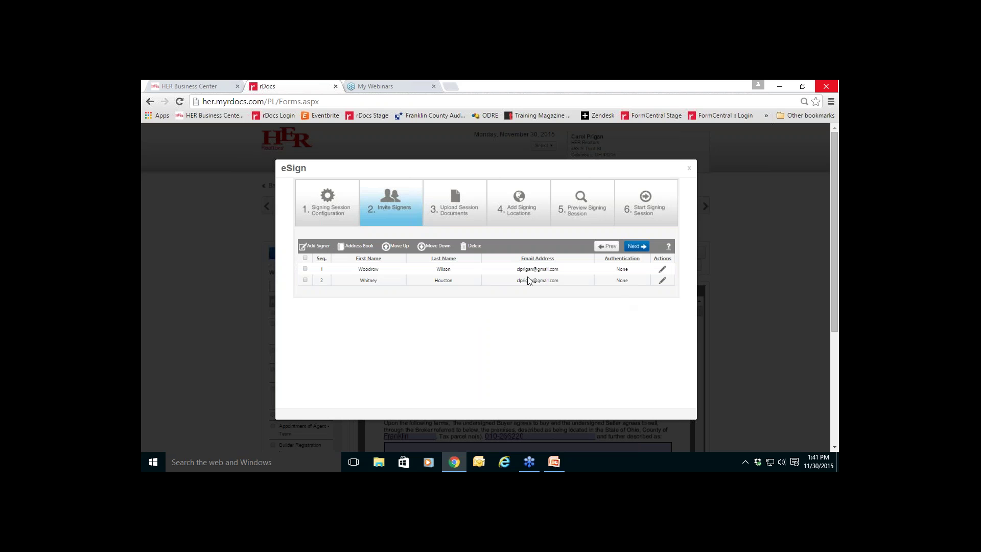
pyautogui.click(662, 270)
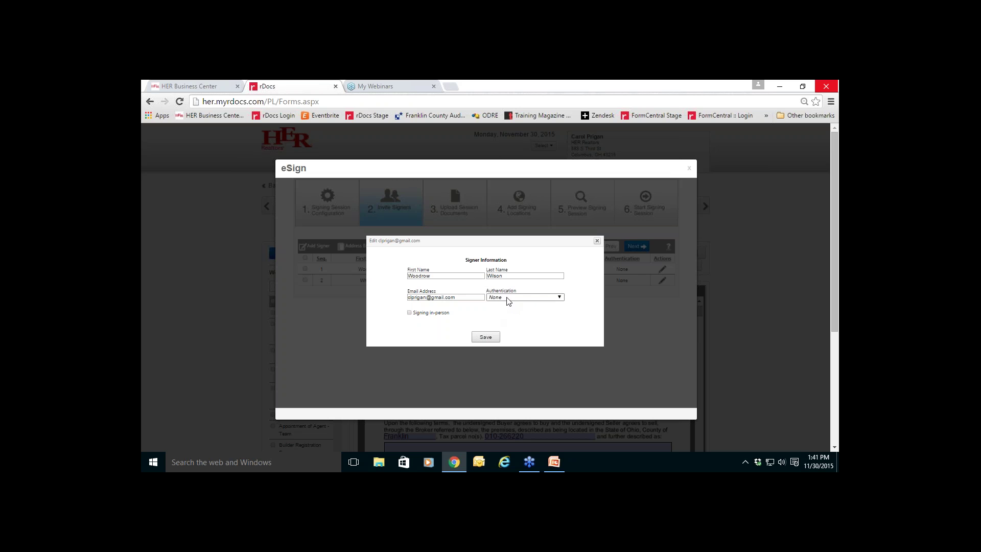
# Step: Expand the Authentication dropdown in the Edit signer dialog to view its options
pyautogui.click(561, 300)
# Step: Try SMS text authentication for the first signer, revert it to None, and save
pyautogui.click(715, 233)
pyautogui.click(556, 297)
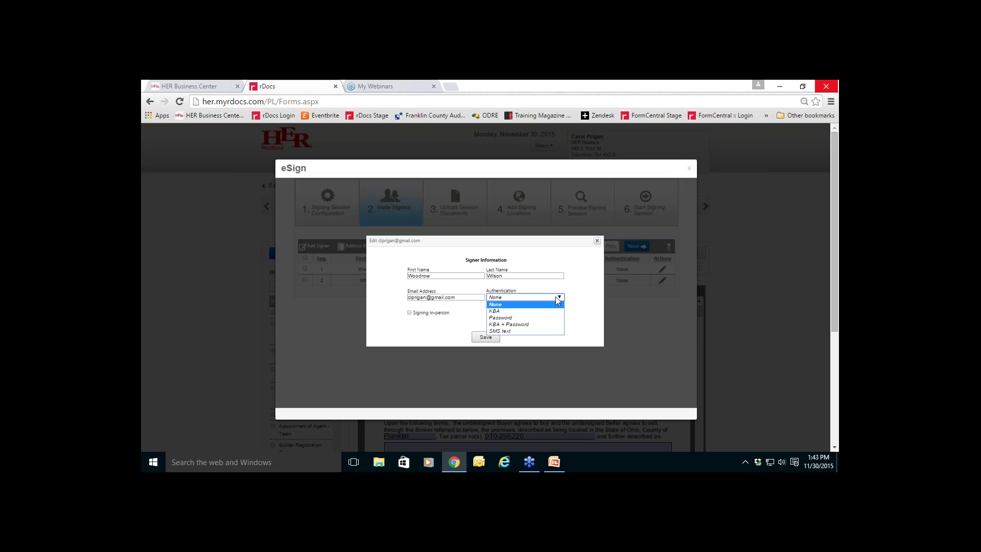
pyautogui.click(532, 330)
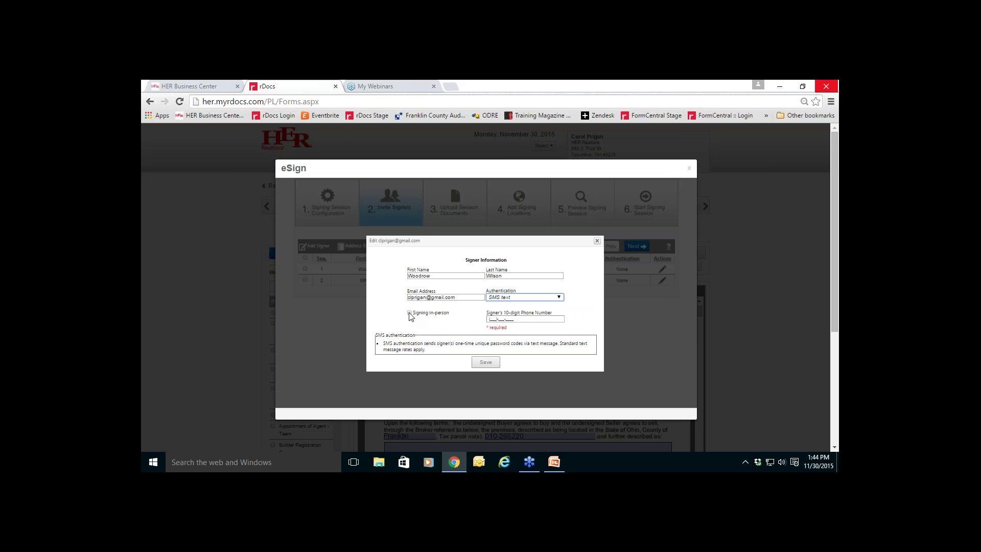
pyautogui.click(562, 299)
pyautogui.click(547, 305)
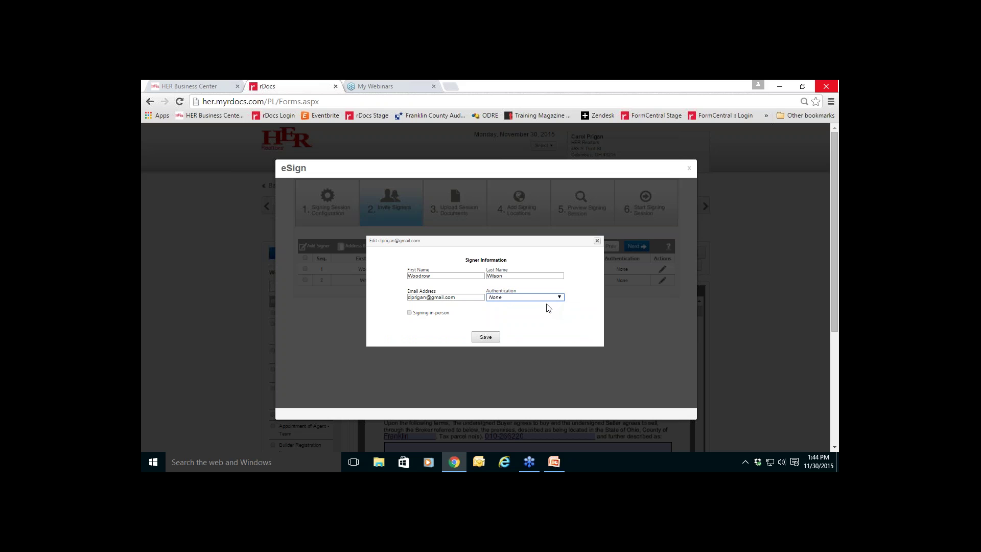
pyautogui.click(491, 336)
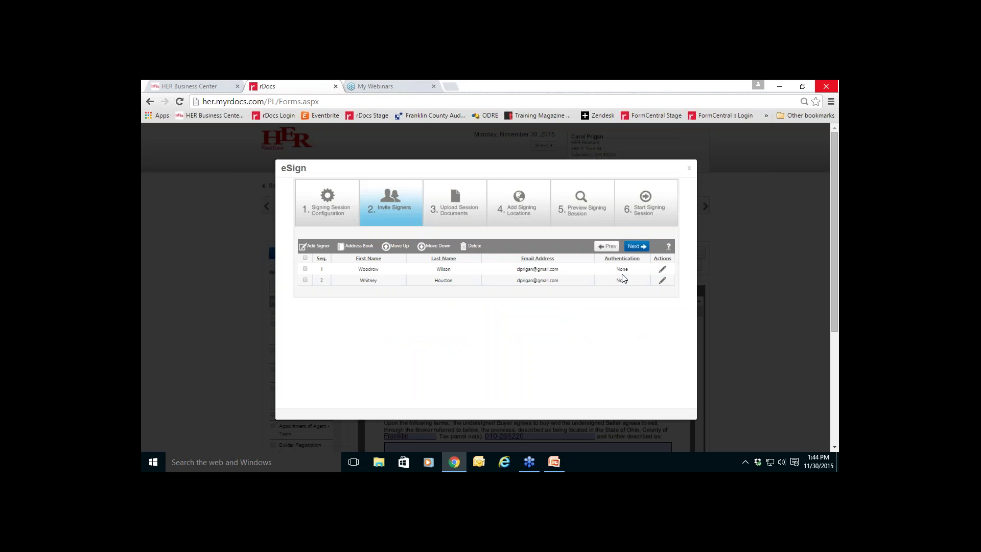
# Step: Assign the first signer as Buyer 1 and second as Buyer 2, apply to all templates, and continue
pyautogui.click(636, 246)
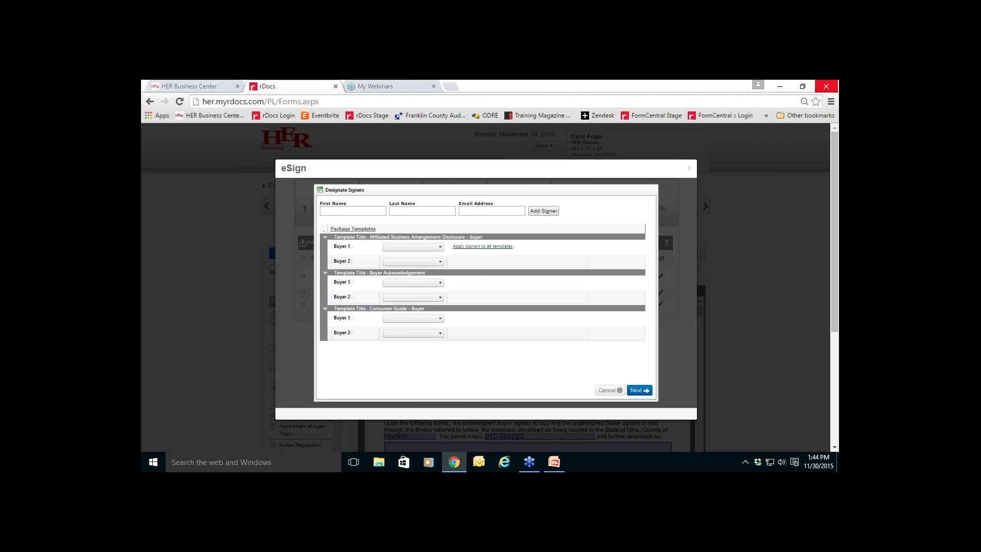
pyautogui.click(440, 245)
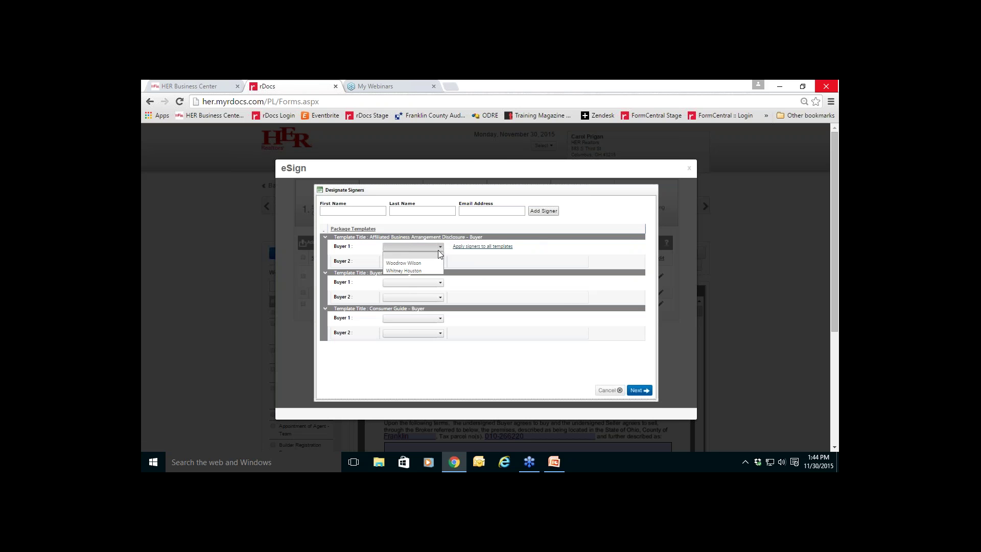
pyautogui.click(433, 263)
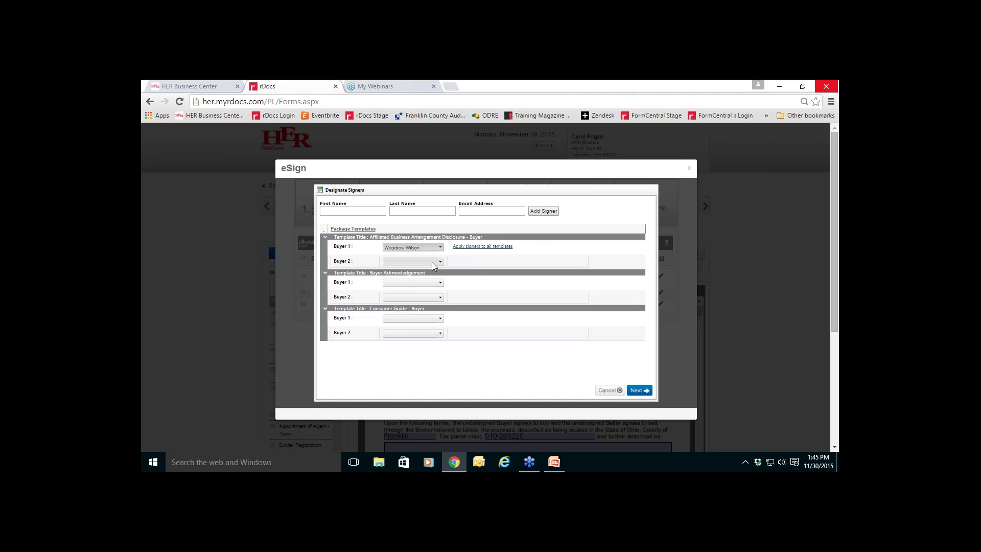
pyautogui.click(439, 261)
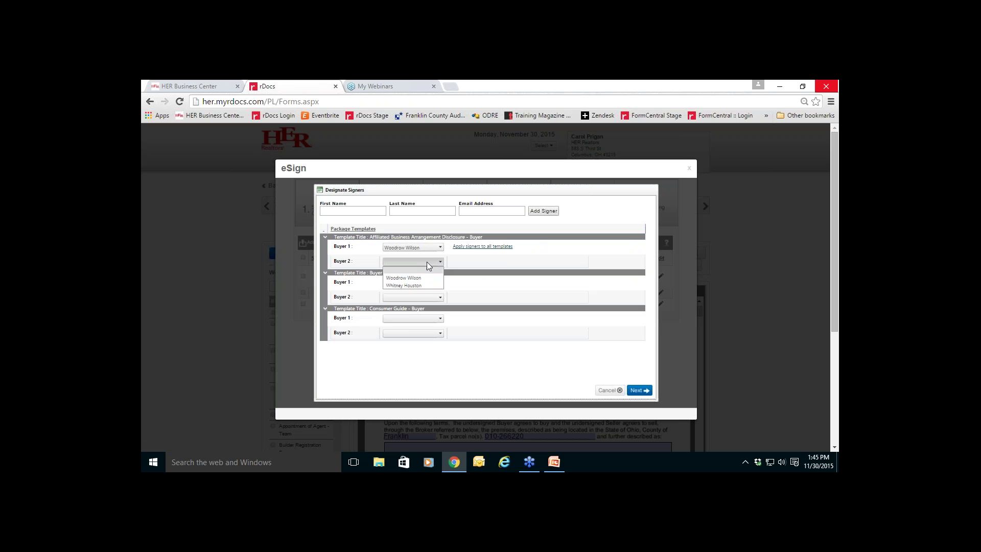
pyautogui.click(412, 284)
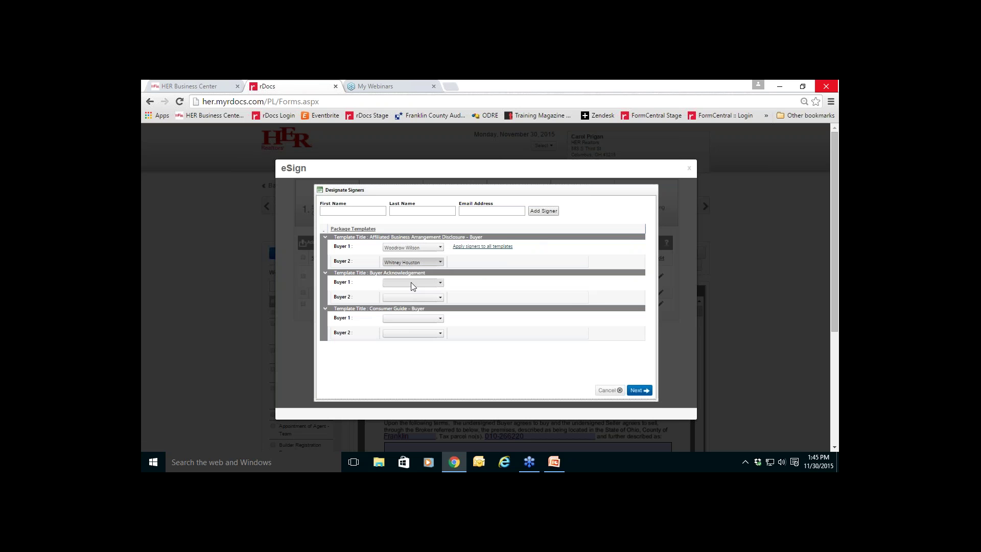
pyautogui.click(500, 247)
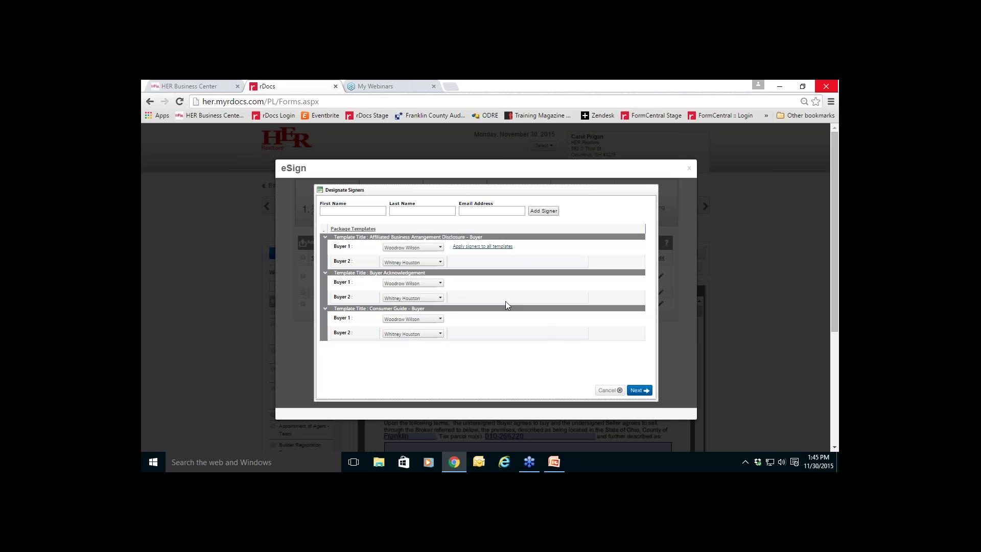
pyautogui.click(636, 391)
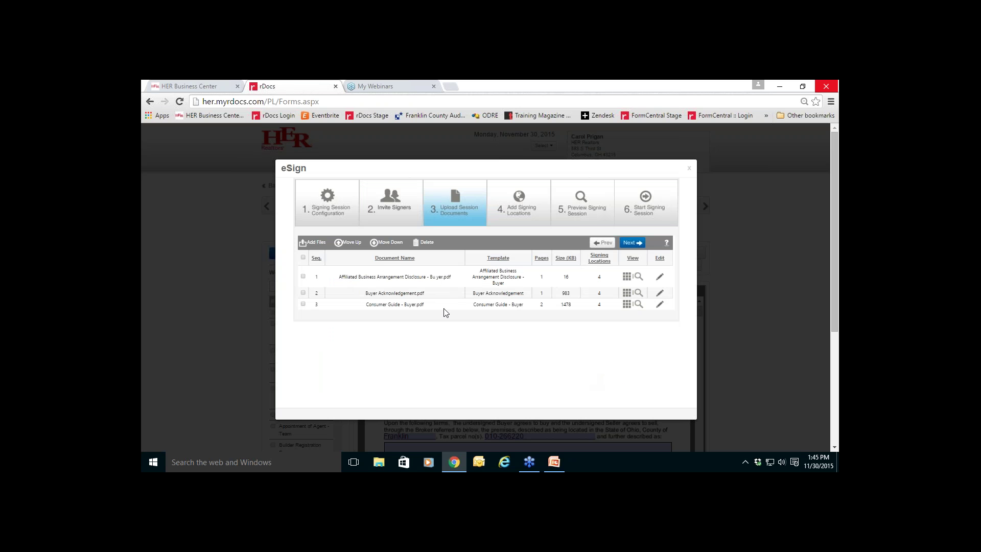
# Step: Move Consumer Guide - Buyer up and Affiliated Business Arrangement Disclosure down one place
pyautogui.click(303, 304)
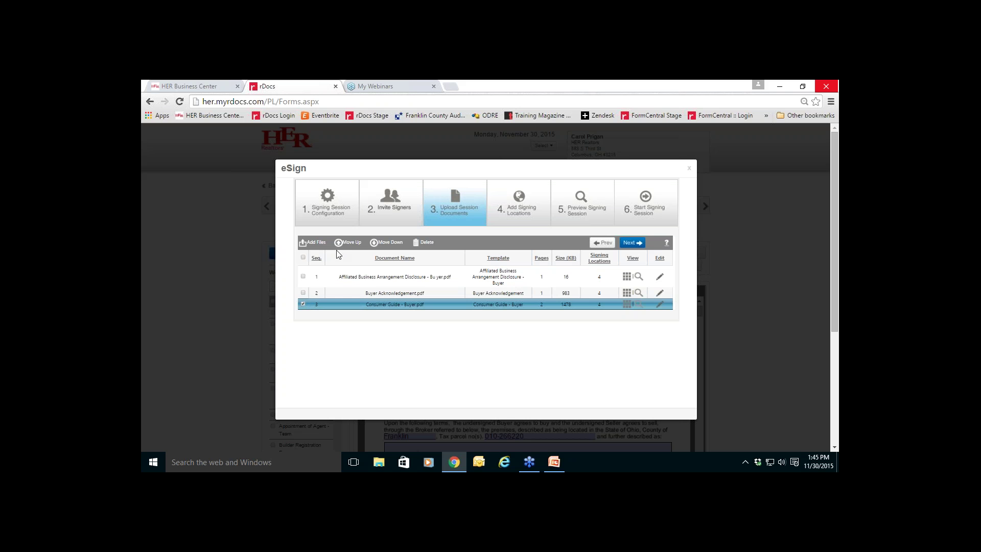
pyautogui.click(348, 242)
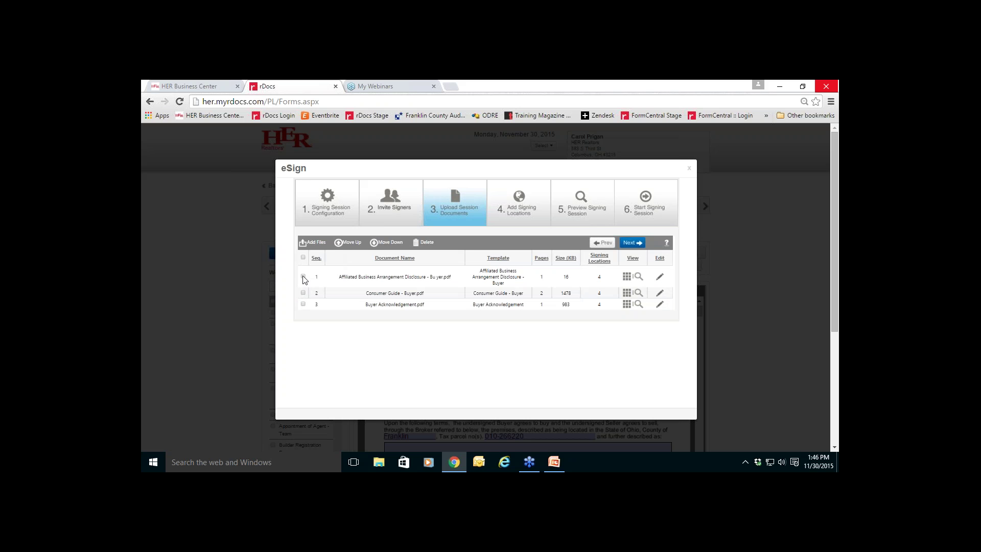
pyautogui.click(304, 277)
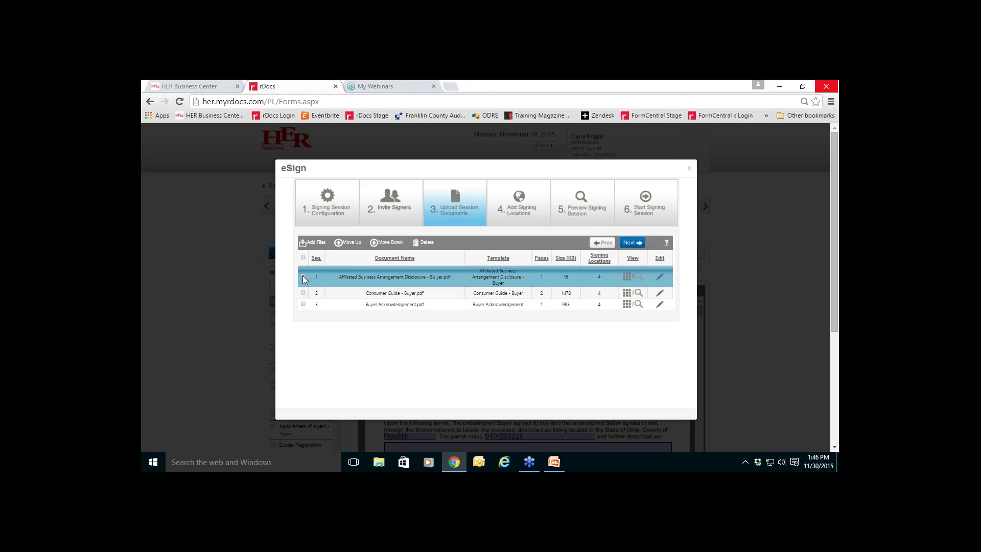
pyautogui.click(391, 242)
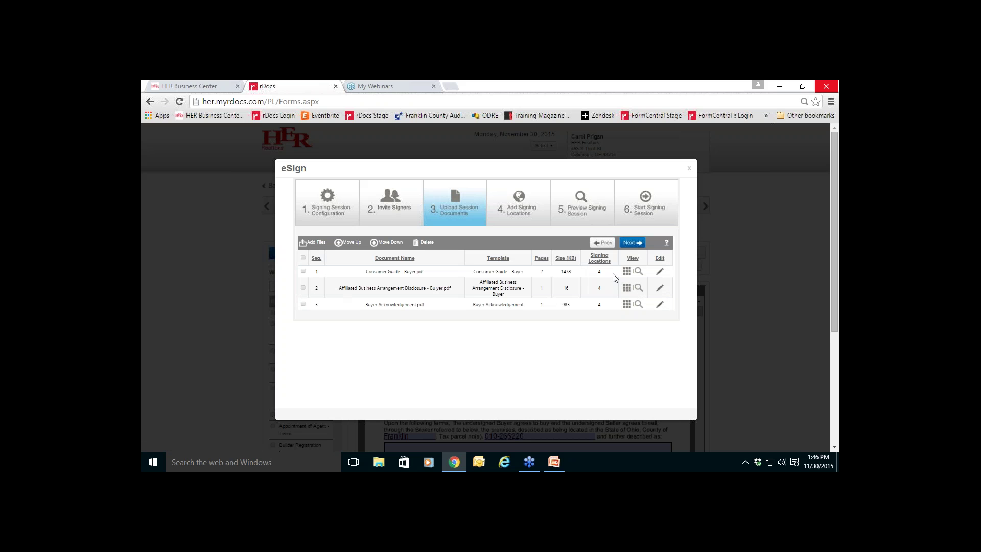
# Step: Shorten the Consumer Guide document's name, then bring up the Upload Files source choices
pyautogui.click(659, 272)
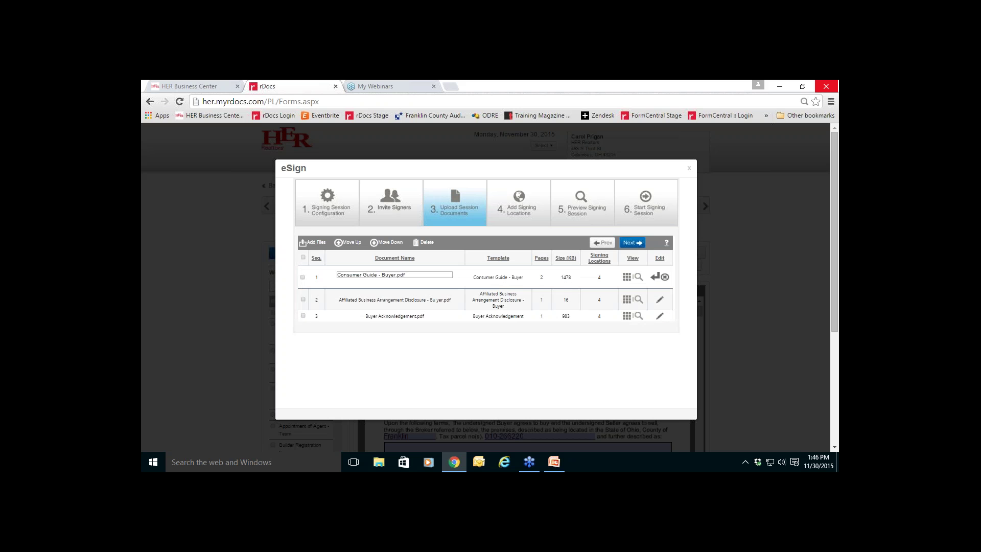
pyautogui.click(411, 274)
pyautogui.press('BackSpace')
pyautogui.press('BackSpace')
pyautogui.press('BackSpace')
pyautogui.press('BackSpace')
pyautogui.press('BackSpace')
pyautogui.press('BackSpace')
pyautogui.press('BackSpace')
pyautogui.press('BackSpace')
pyautogui.press('BackSpace')
pyautogui.press('BackSpace')
pyautogui.click(654, 276)
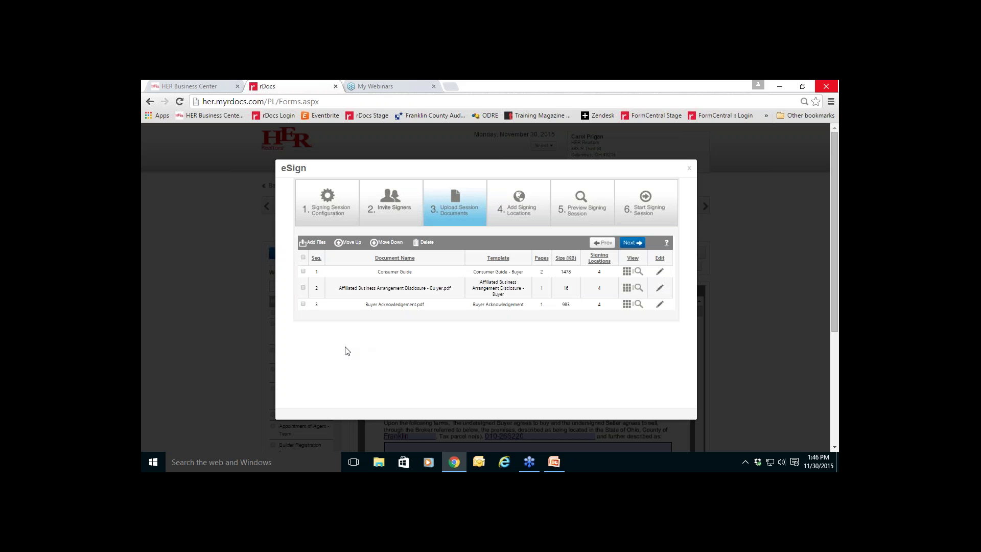
pyautogui.click(316, 244)
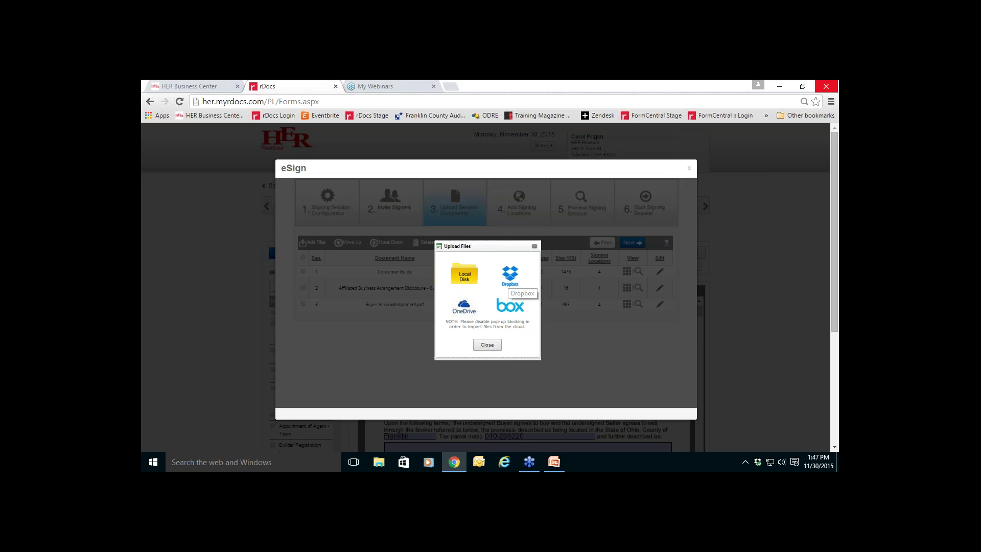
# Step: Upload RPDF.pdf from the Desktop via Local Folder as the fourth session document
pyautogui.click(465, 275)
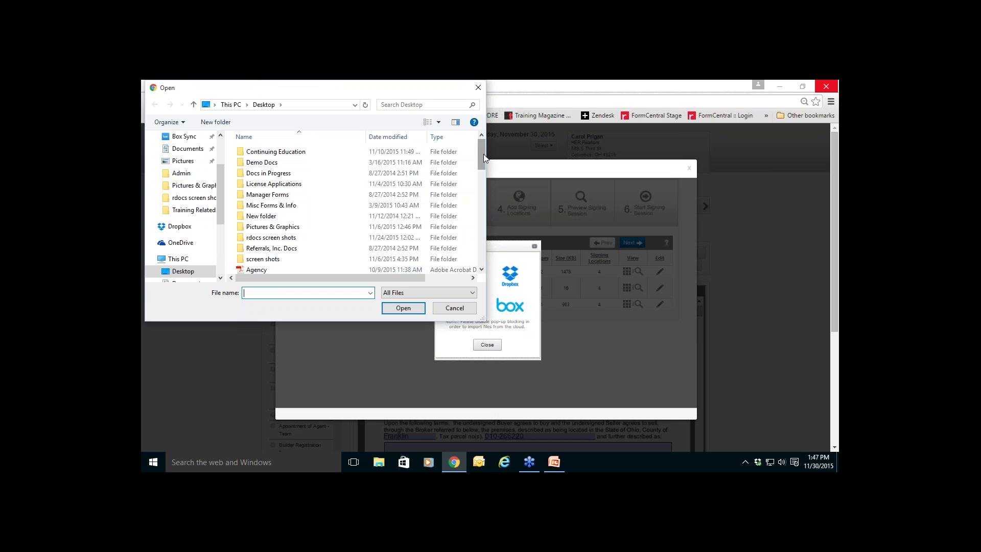
pyautogui.moveTo(483, 154); pyautogui.dragTo(482, 253)
pyautogui.click(363, 225)
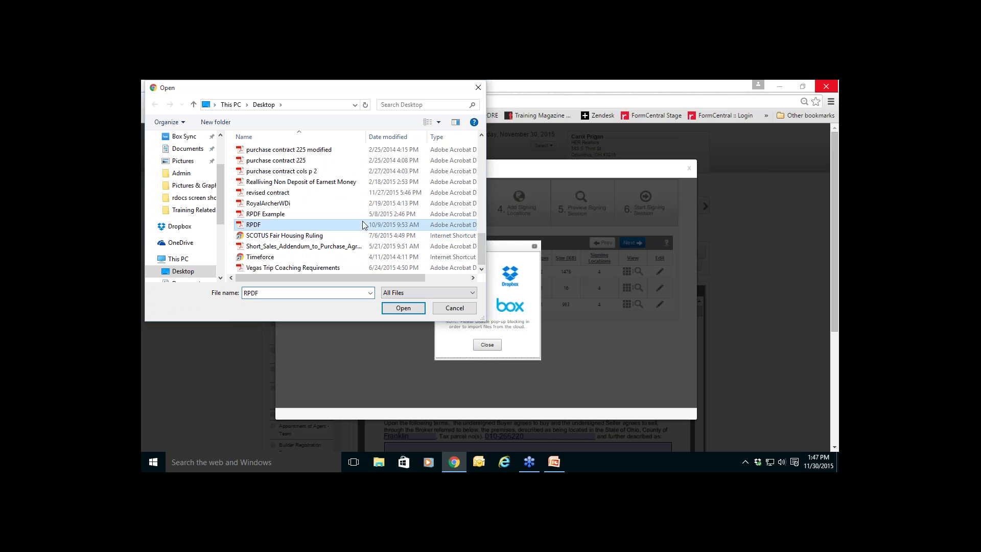
pyautogui.click(403, 308)
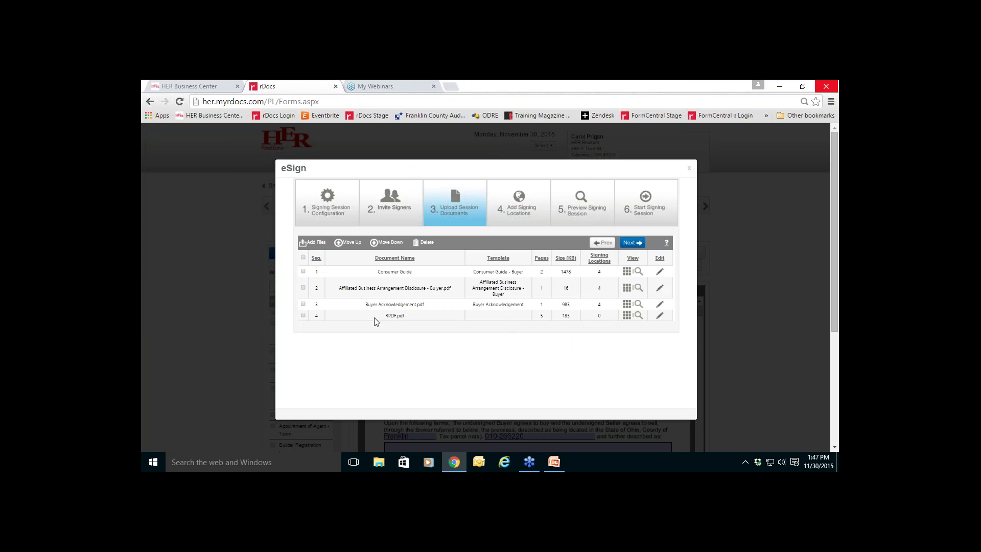
# Step: Rename the fourth document from RPDF.pdf to 'Residential Property Disclosure'
pyautogui.click(660, 314)
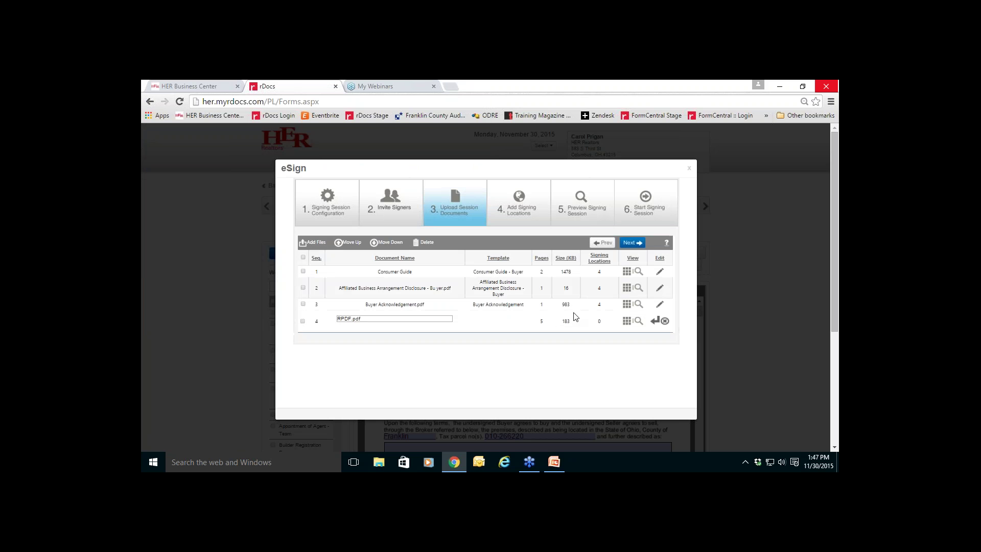
pyautogui.moveTo(367, 320); pyautogui.dragTo(335, 318)
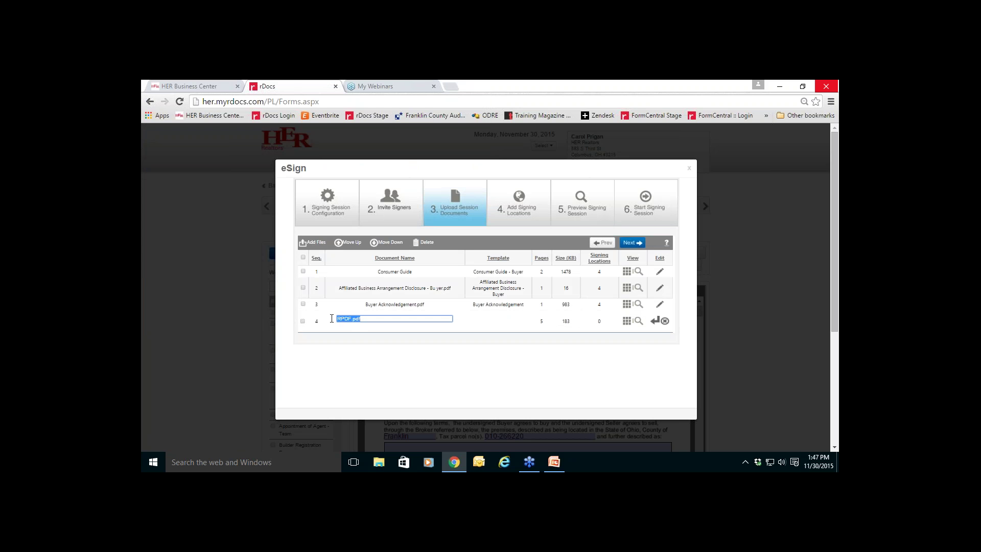
pyautogui.write('REs')
pyautogui.click(654, 320)
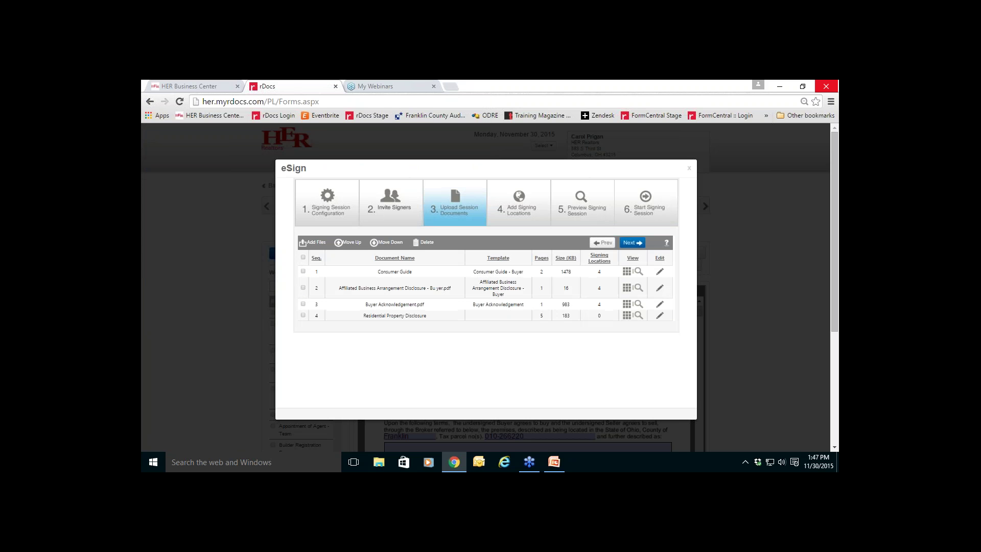
# Step: Advance to step 4, Add Signing Locations, and scroll through the combined document preview
pyautogui.click(630, 244)
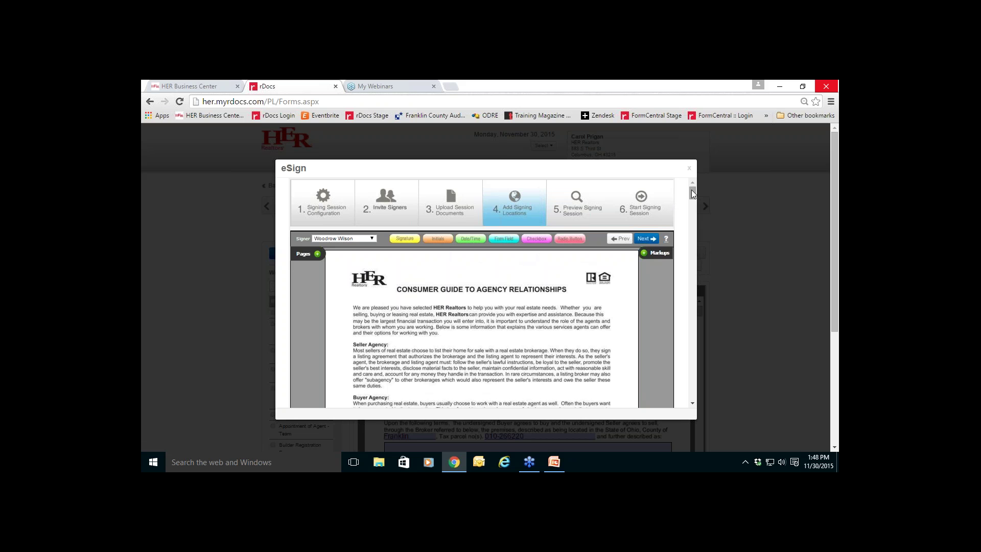
pyautogui.moveTo(694, 193); pyautogui.dragTo(691, 235)
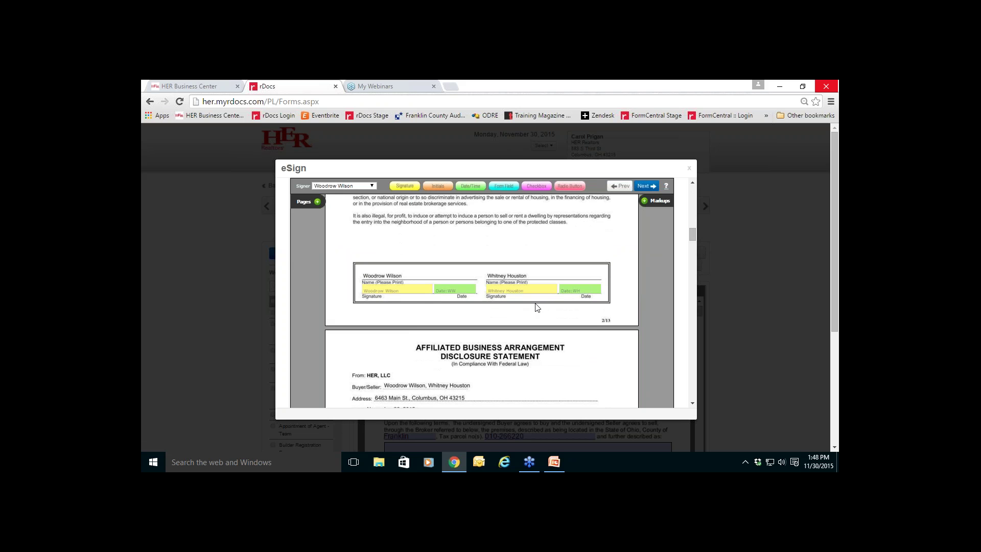
pyautogui.moveTo(690, 233); pyautogui.dragTo(694, 302)
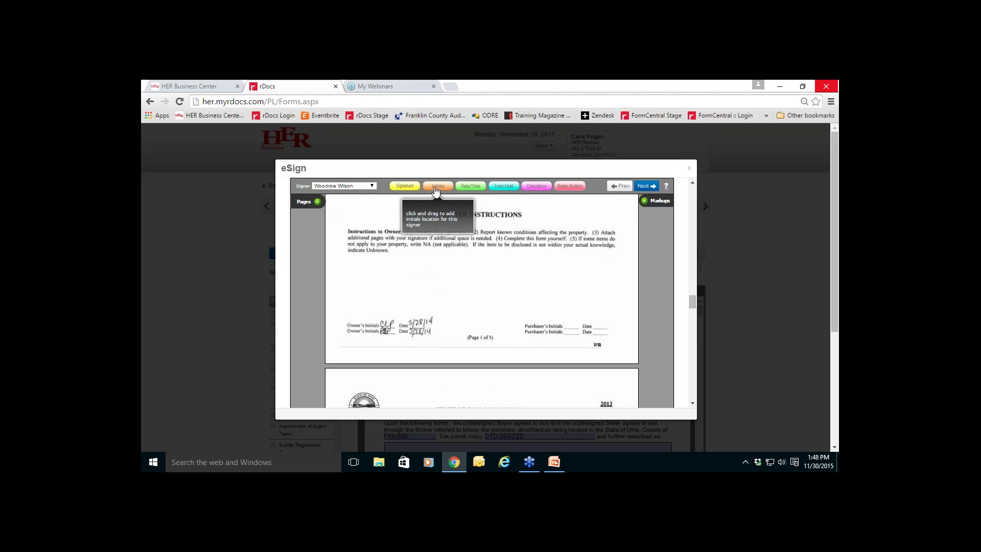
# Step: Place initials and date fields on both Purchaser's Initials lines, one pair for each buyer
pyautogui.moveTo(436, 191); pyautogui.dragTo(562, 330)
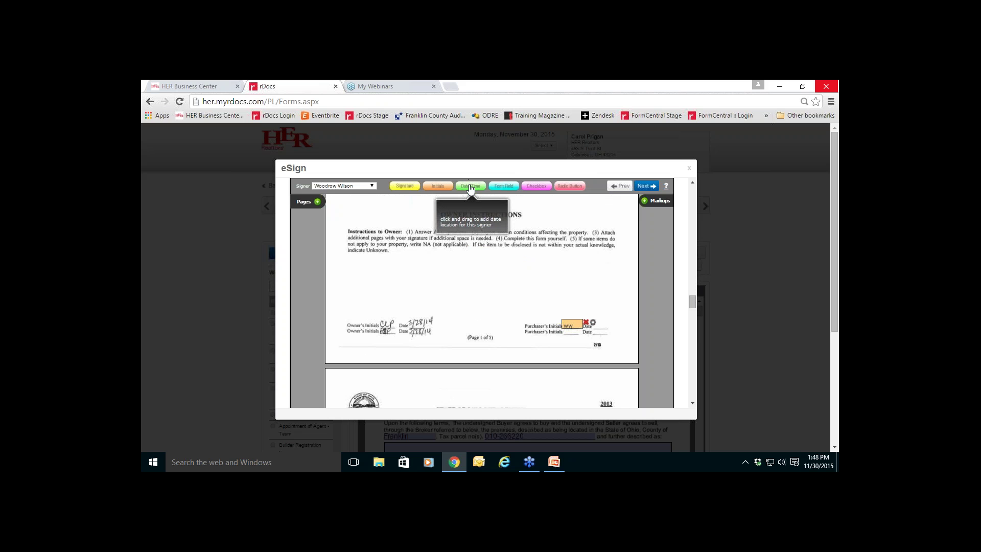
pyautogui.moveTo(470, 186); pyautogui.dragTo(591, 343)
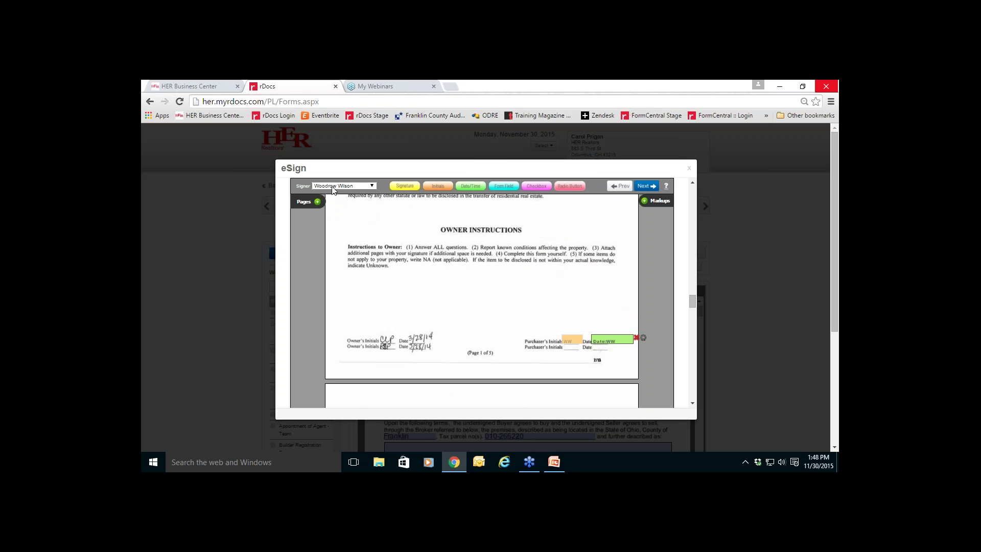
pyautogui.click(372, 187)
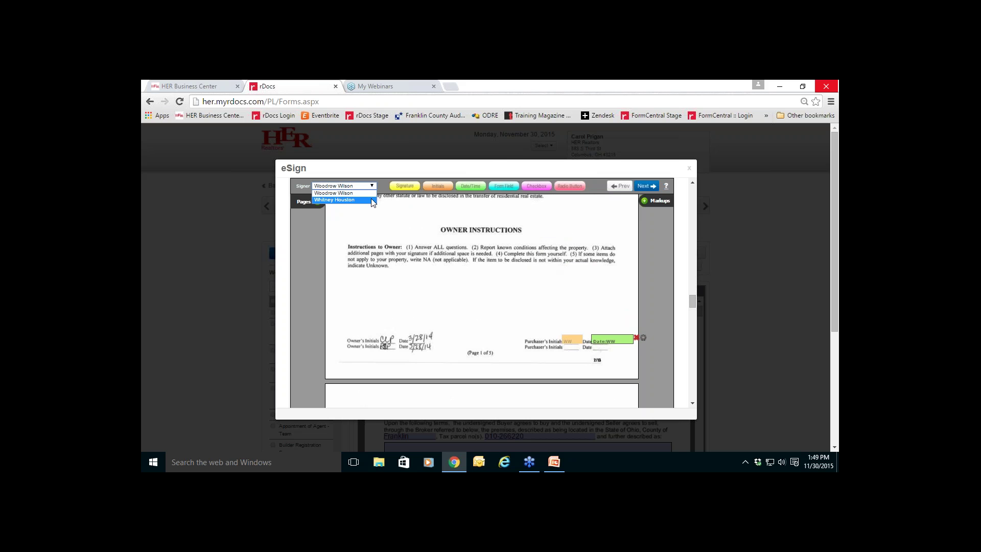
pyautogui.click(372, 200)
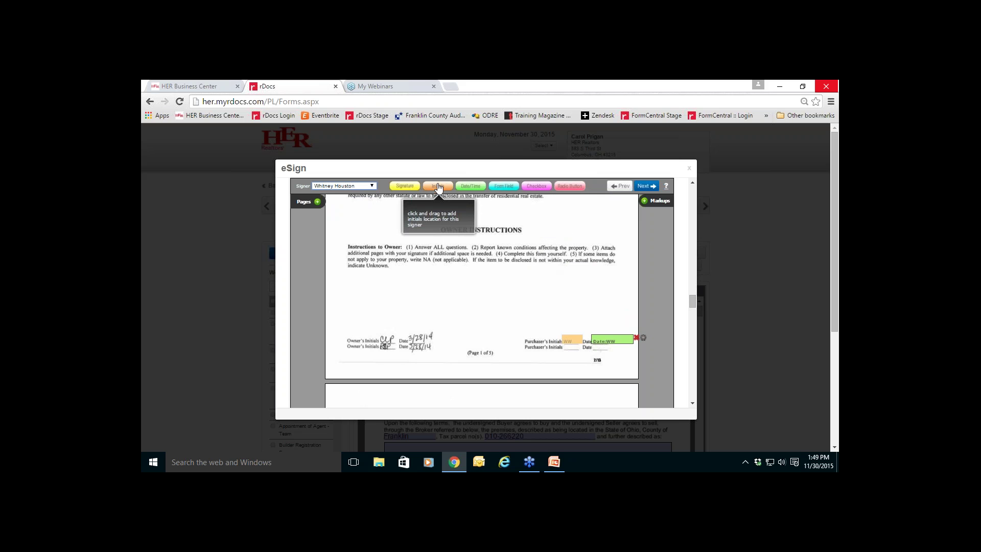
pyautogui.scroll(1, 437, 187)
pyautogui.moveTo(438, 187); pyautogui.dragTo(564, 383)
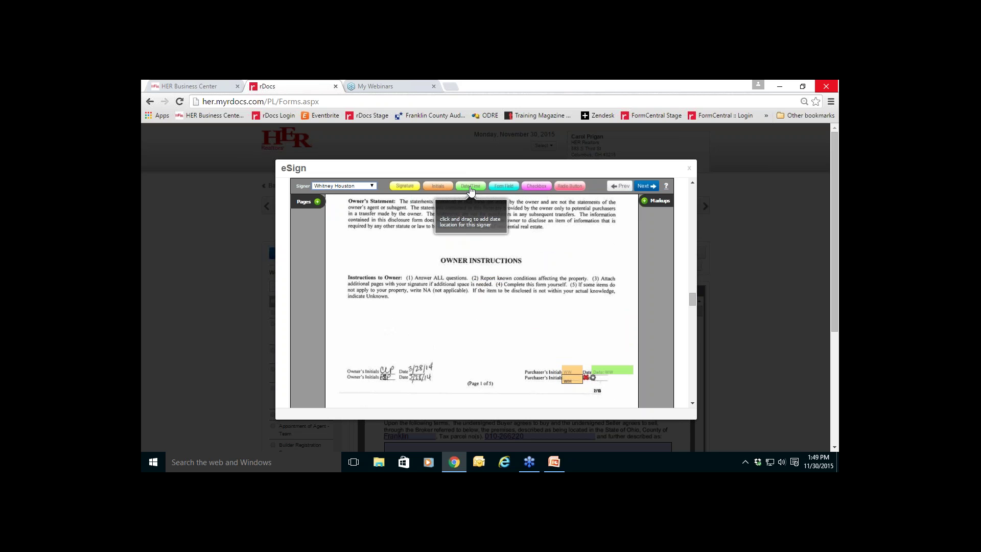
pyautogui.moveTo(470, 189); pyautogui.dragTo(593, 386)
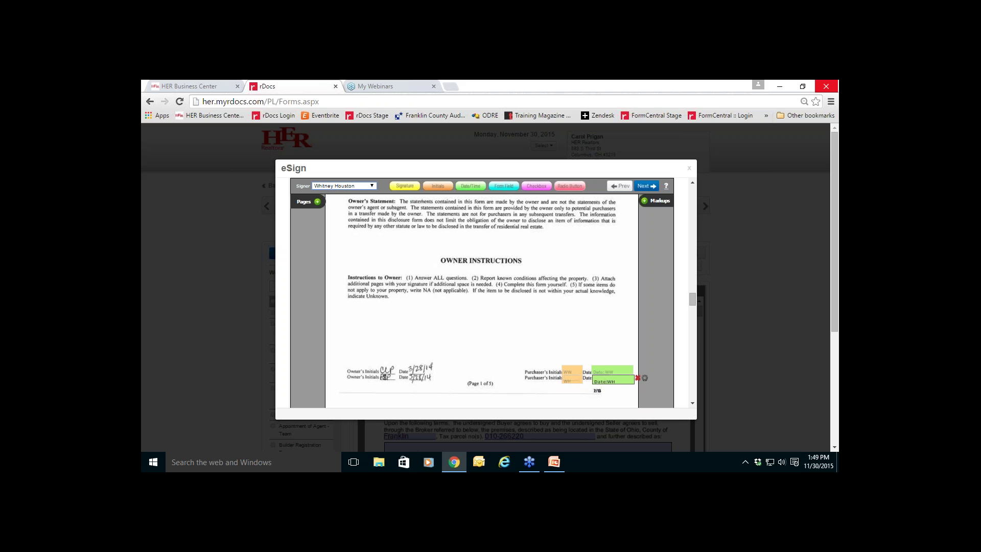
pyautogui.scroll(-3, 695, 311)
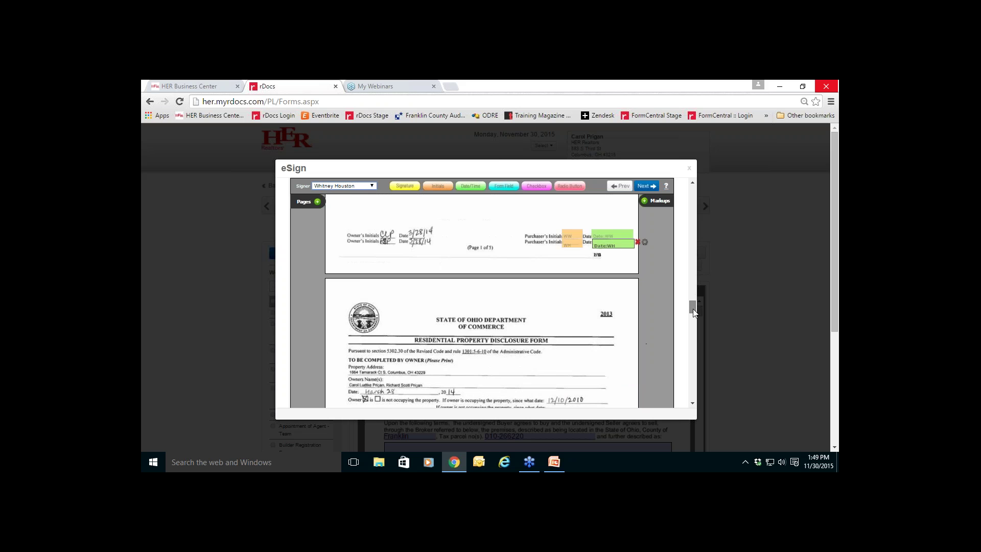
# Step: Add the second buyer's signature field and position it on the PURCHASER lines
pyautogui.moveTo(695, 316); pyautogui.dragTo(696, 399)
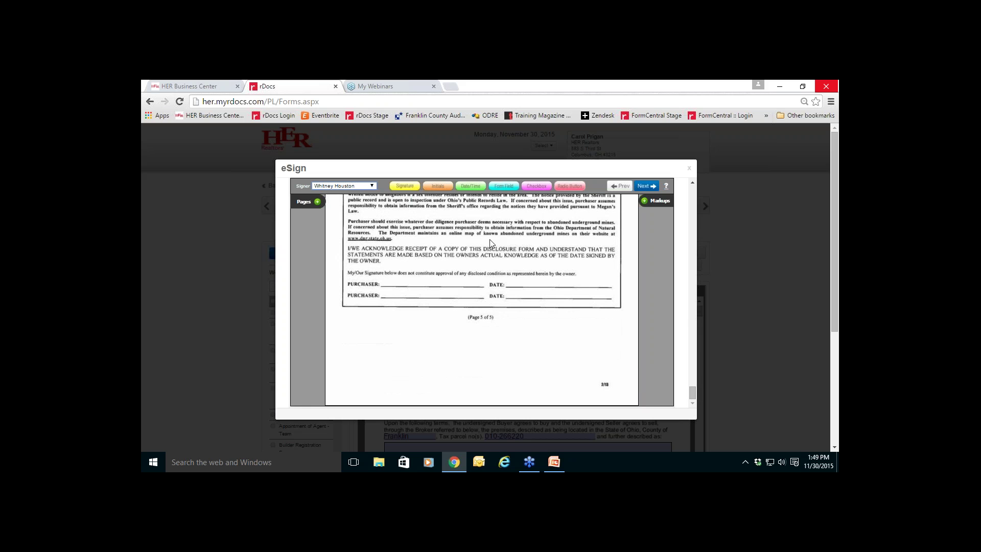
pyautogui.click(404, 185)
pyautogui.scroll(1, 408, 240)
pyautogui.click(388, 278)
pyautogui.moveTo(409, 278); pyautogui.dragTo(406, 298)
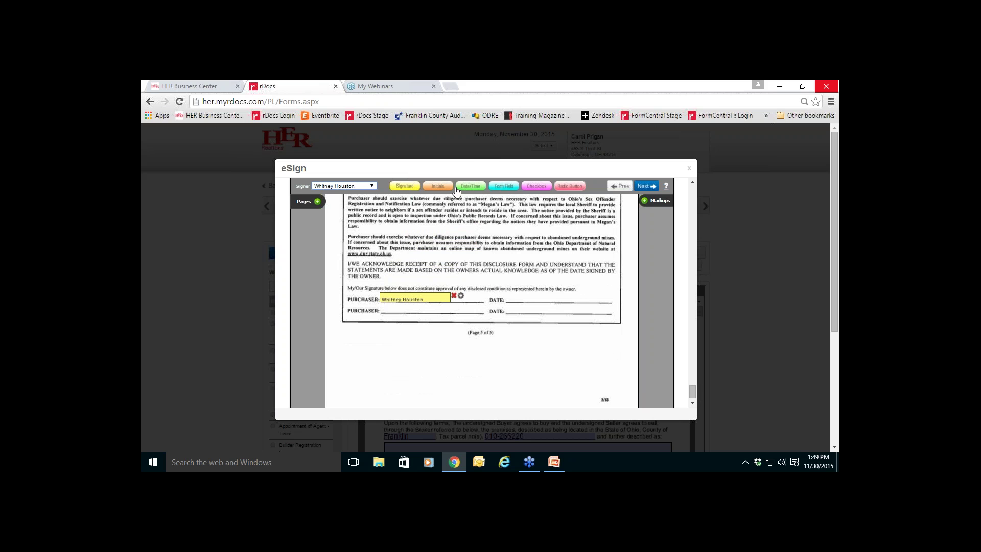
pyautogui.moveTo(398, 302); pyautogui.dragTo(399, 313)
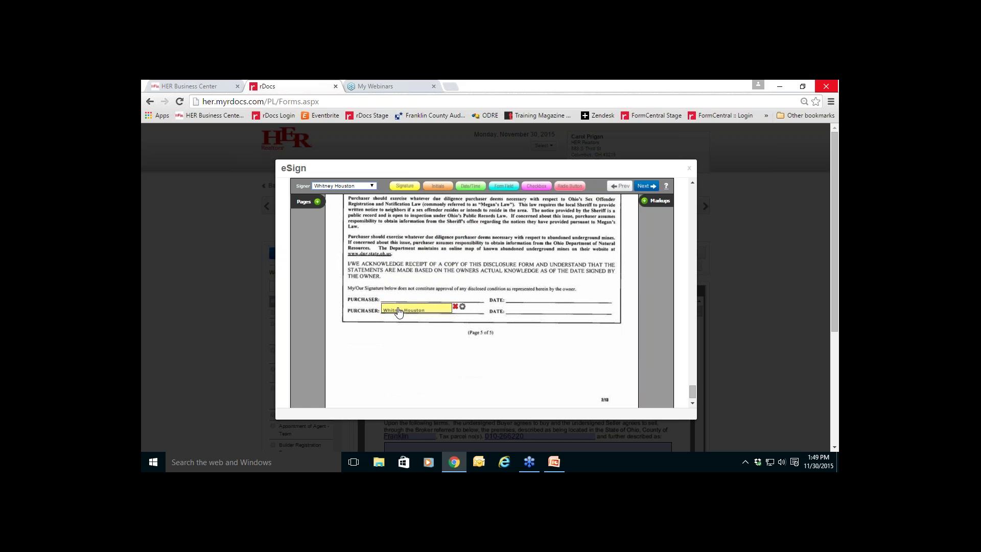
# Step: As the first buyer, place a signature and date on the first PURCHASER/DATE line, deleting the misplaced date
pyautogui.click(339, 187)
pyautogui.click(368, 195)
pyautogui.moveTo(404, 186); pyautogui.dragTo(412, 313)
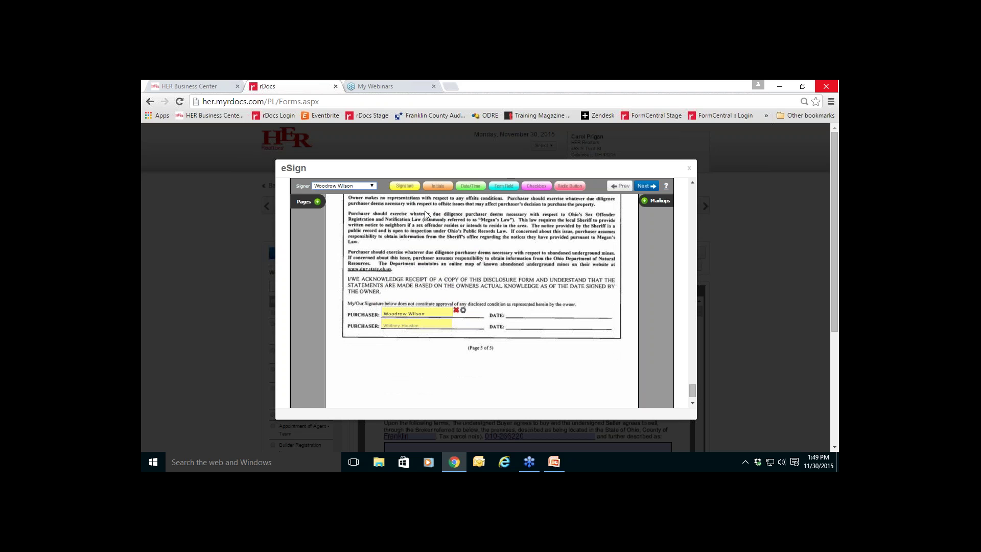
pyautogui.moveTo(468, 183); pyautogui.dragTo(507, 316)
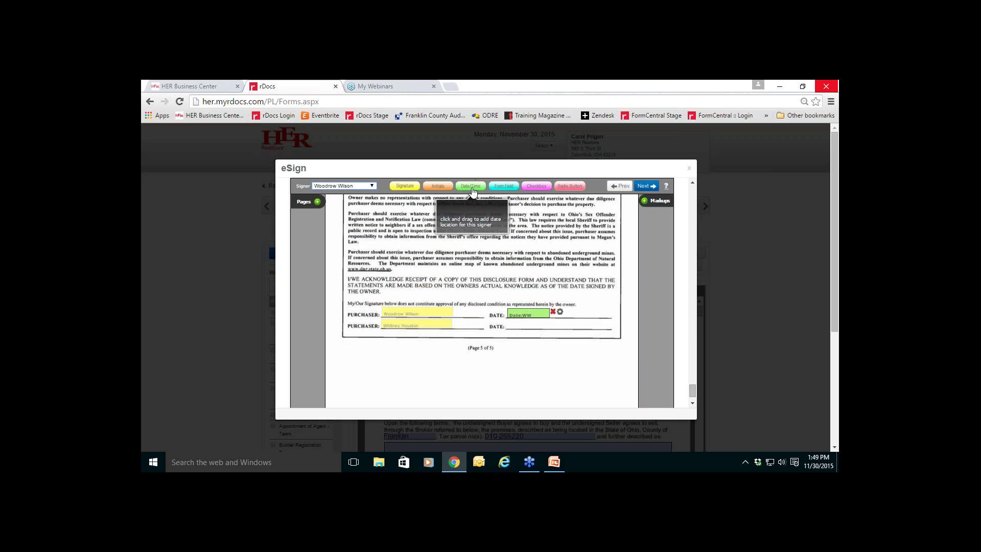
pyautogui.moveTo(473, 191); pyautogui.dragTo(509, 332)
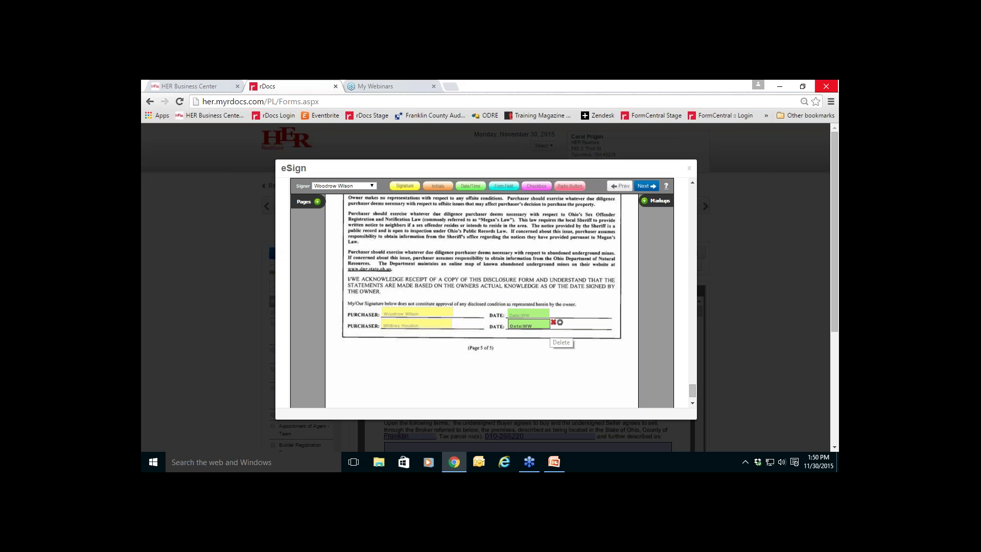
pyautogui.click(553, 322)
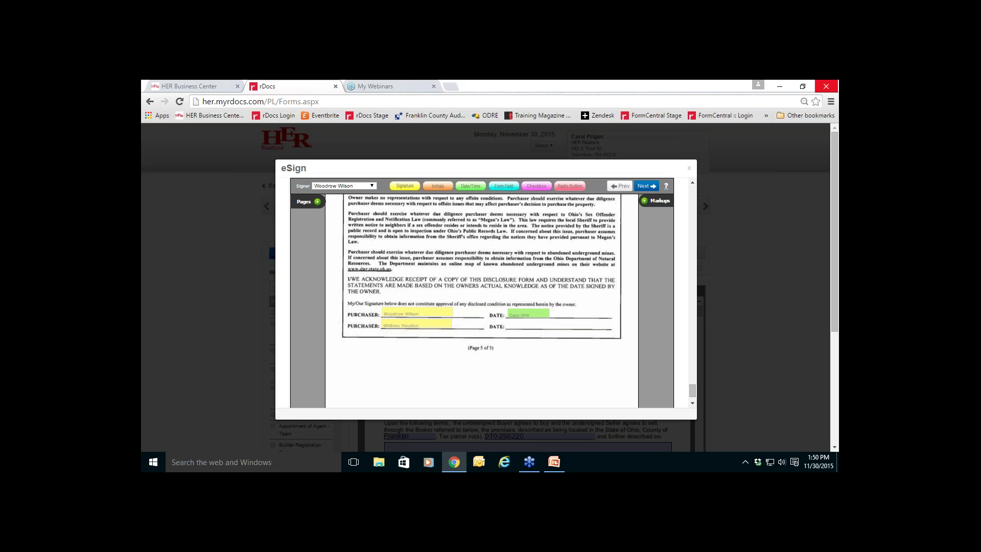
# Step: As the second buyer, place a date field on the second DATE line
pyautogui.click(366, 186)
pyautogui.click(363, 200)
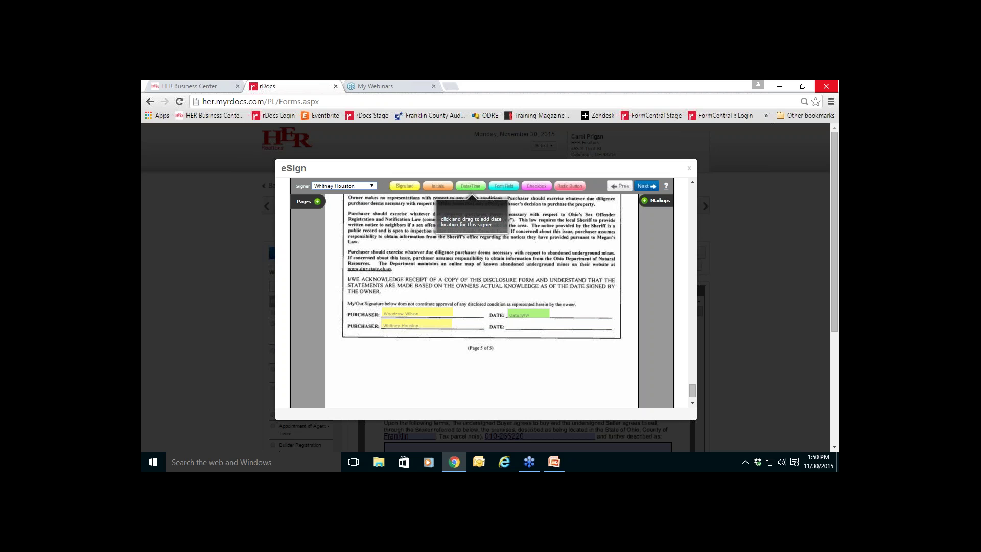
pyautogui.moveTo(479, 189); pyautogui.dragTo(507, 333)
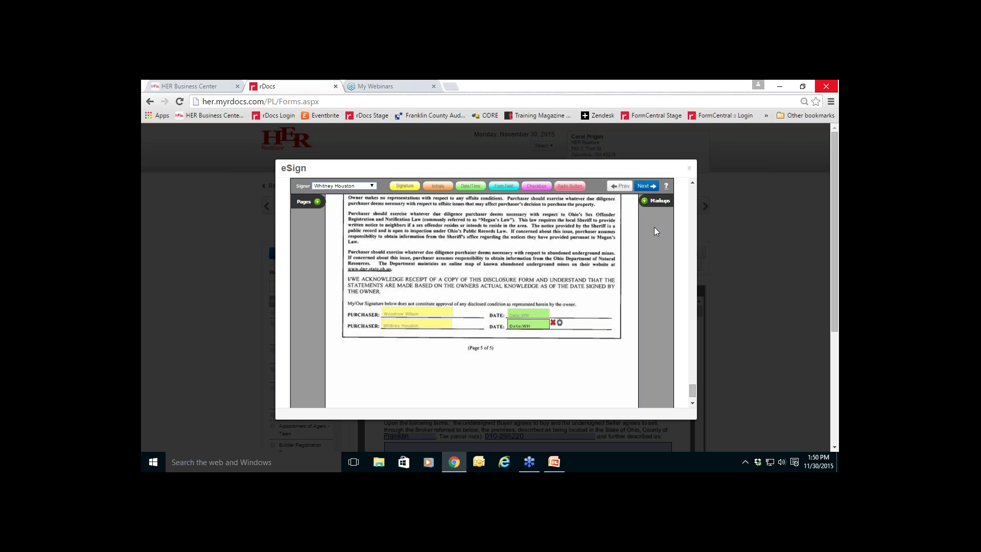
pyautogui.click(647, 203)
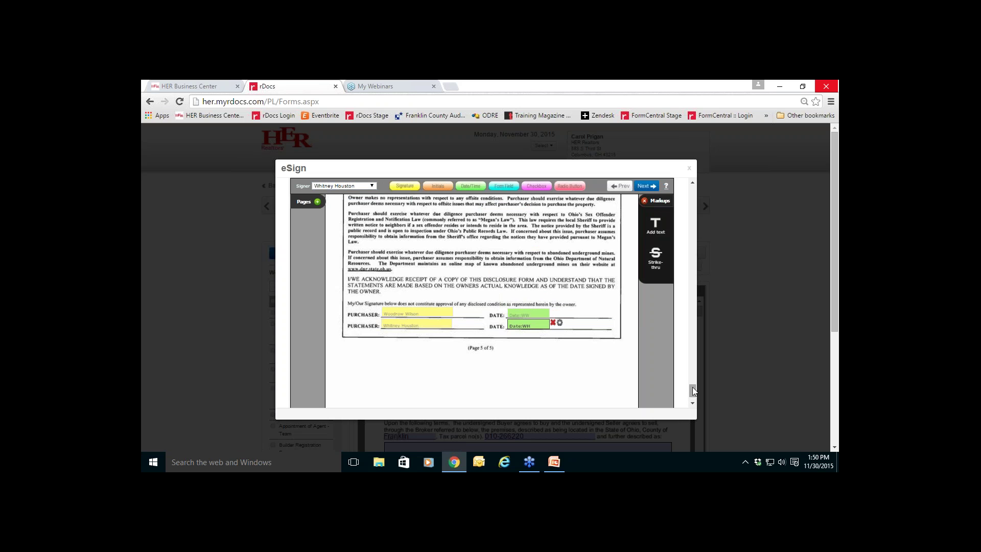
# Step: Place a 'This is a text box.' markup above the form title, then narrow, heighten and rotate it
pyautogui.moveTo(692, 387); pyautogui.dragTo(689, 279)
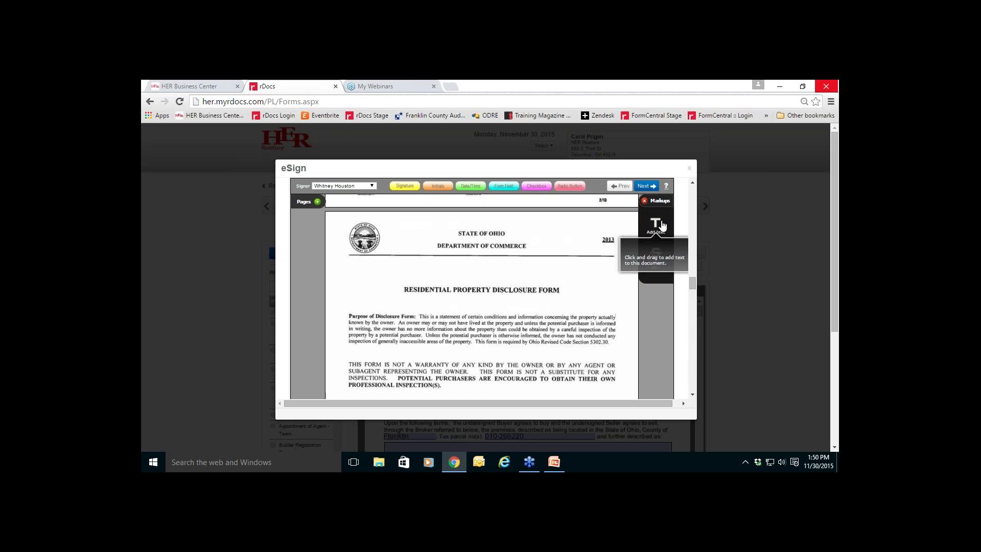
pyautogui.moveTo(662, 225); pyautogui.dragTo(427, 271)
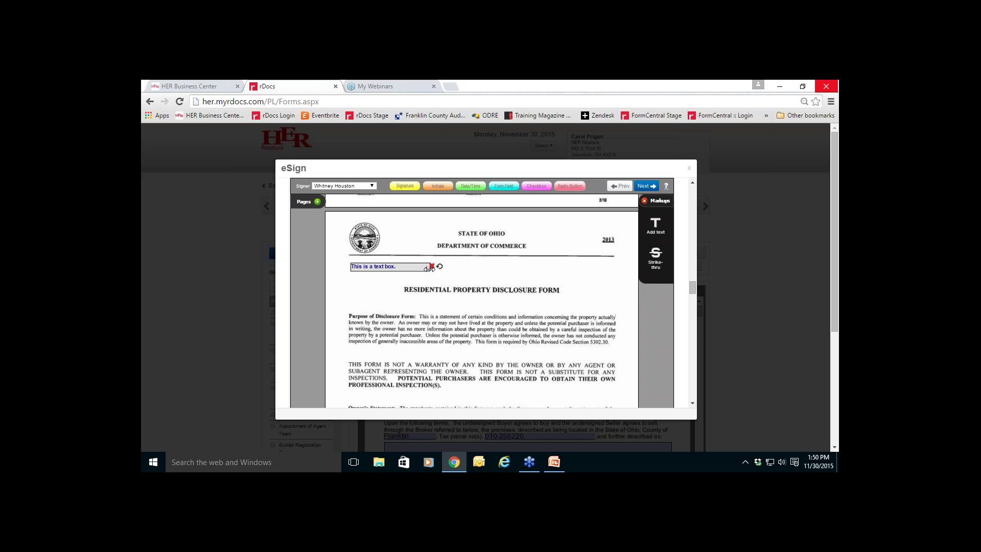
pyautogui.moveTo(428, 269)
pyautogui.mouseDown()
pyautogui.moveTo(401, 269)
pyautogui.moveTo(432, 267)
pyautogui.mouseUp()
pyautogui.moveTo(421, 270)
pyautogui.mouseDown()
pyautogui.moveTo(422, 282)
pyautogui.moveTo(421, 270)
pyautogui.mouseUp()
pyautogui.moveTo(444, 266)
pyautogui.mouseDown()
pyautogui.moveTo(433, 205)
pyautogui.moveTo(448, 294)
pyautogui.moveTo(448, 273)
pyautogui.mouseUp()
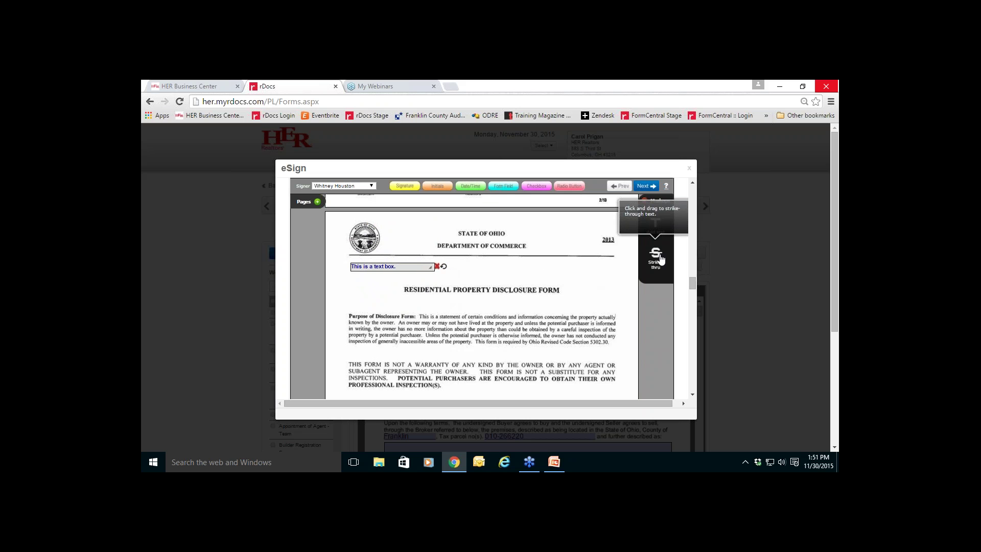
# Step: Try a tilted strike-through on DEPARTMENT OF COMMERCE, delete it, and continue with Next
pyautogui.moveTo(661, 259); pyautogui.dragTo(529, 246)
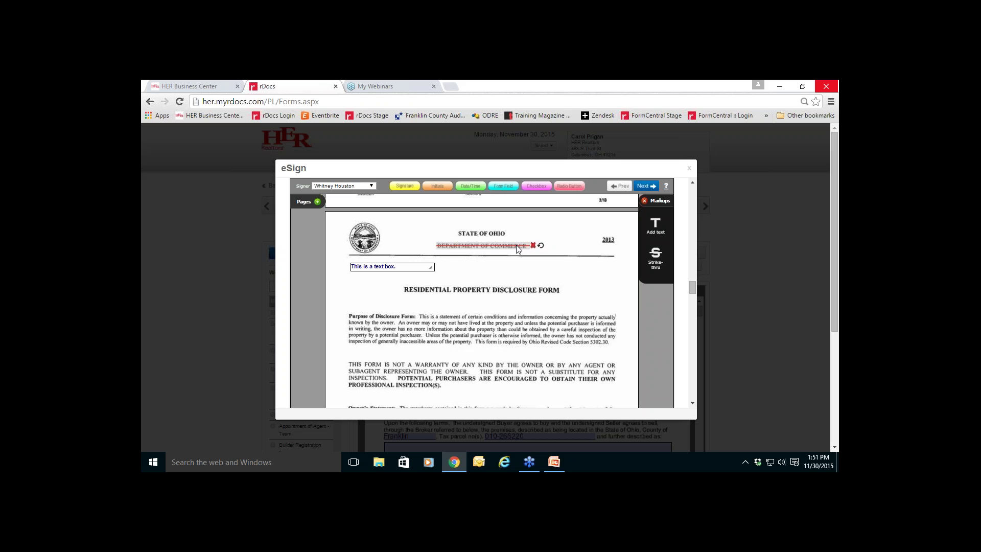
pyautogui.moveTo(541, 249)
pyautogui.mouseDown()
pyautogui.moveTo(540, 237)
pyautogui.moveTo(542, 247)
pyautogui.mouseUp()
pyautogui.click(532, 246)
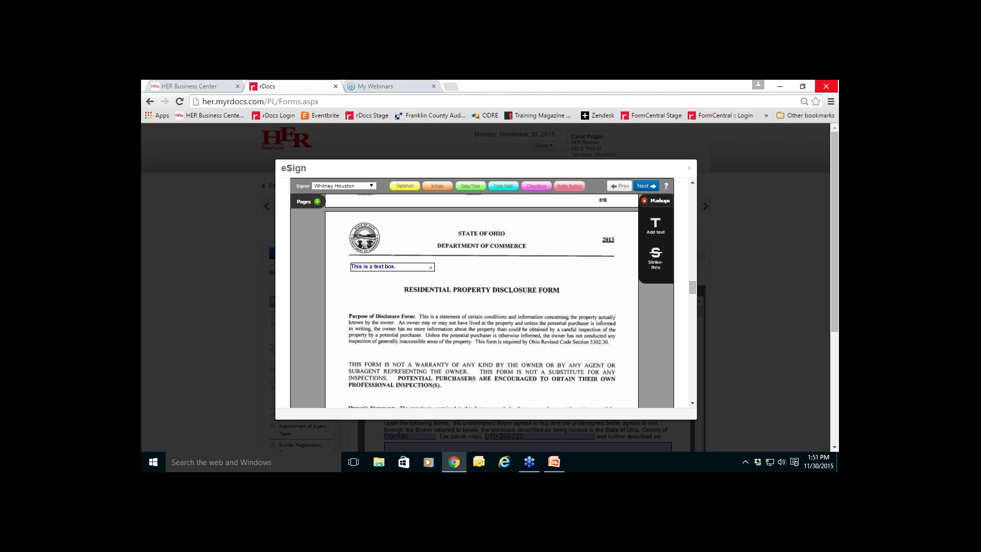
pyautogui.click(647, 186)
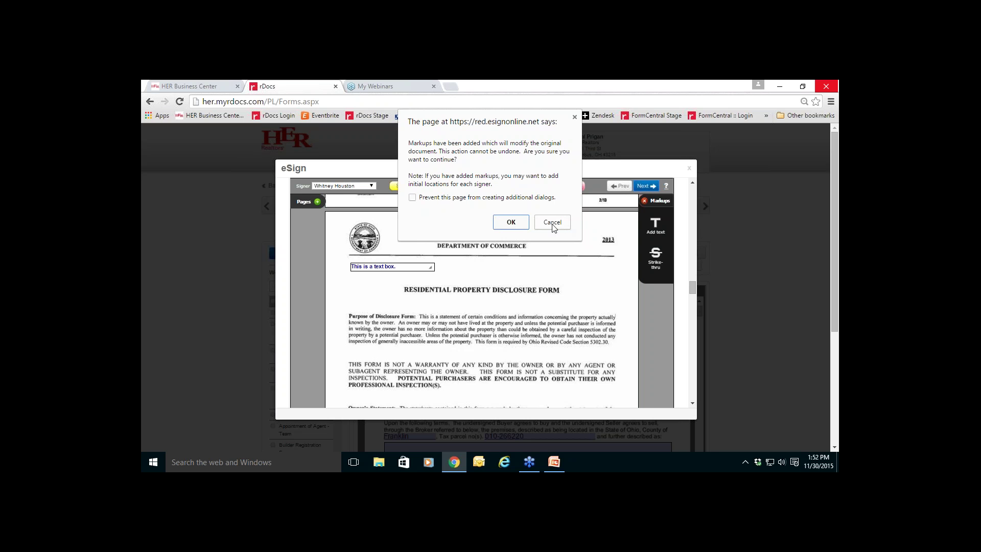
# Step: Confirm applying the markups, then show page thumbnails and jump to page 2
pyautogui.click(512, 223)
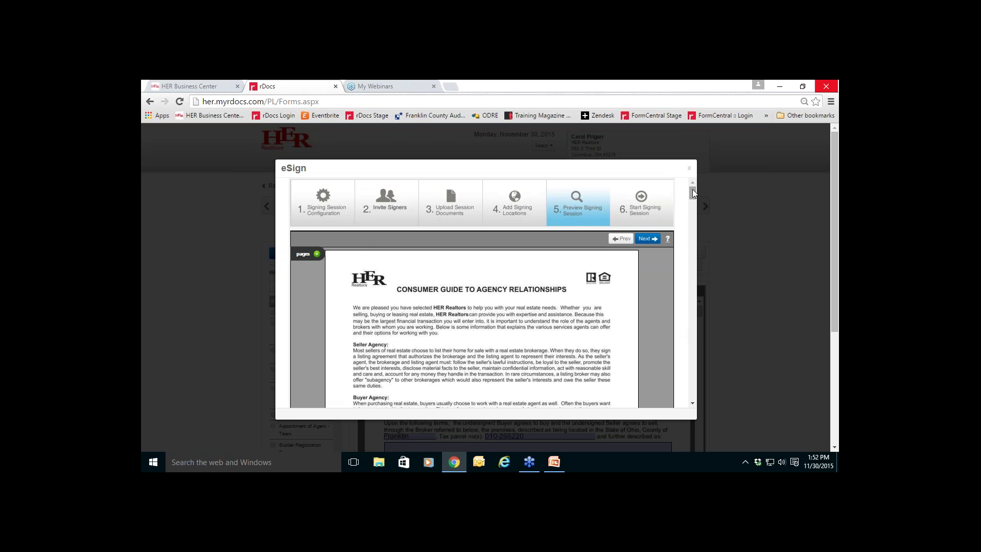
pyautogui.moveTo(693, 193)
pyautogui.mouseDown()
pyautogui.moveTo(696, 206)
pyautogui.moveTo(694, 194)
pyautogui.mouseUp()
pyautogui.click(317, 254)
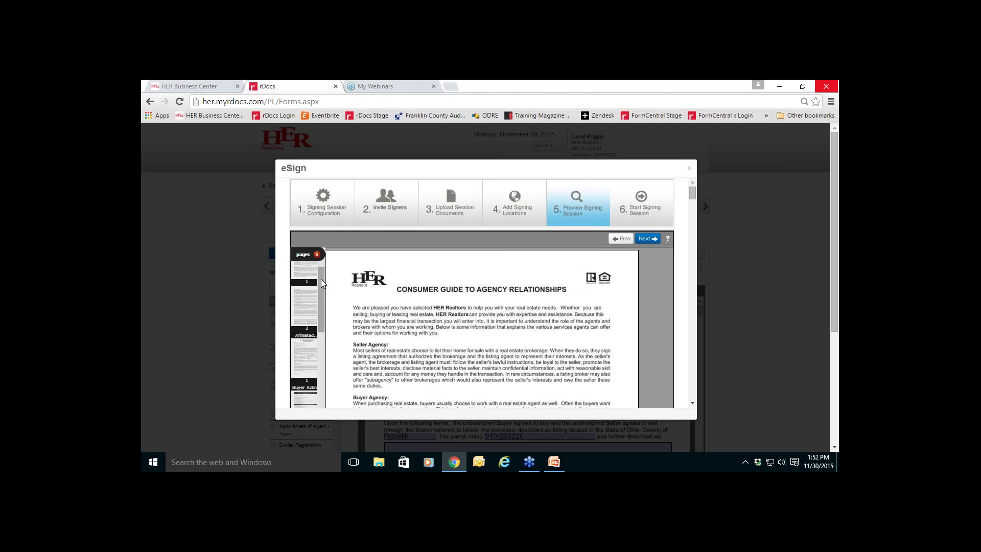
pyautogui.click(305, 305)
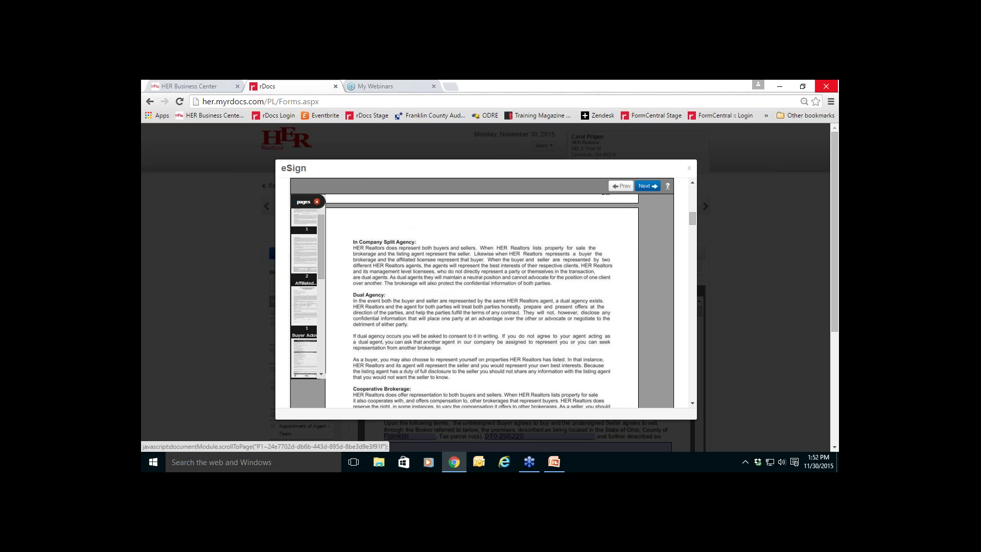
# Step: View the Buyer Acknowledgement Compliance Manual page, then return to the signing-locations step
pyautogui.rightClick(295, 366)
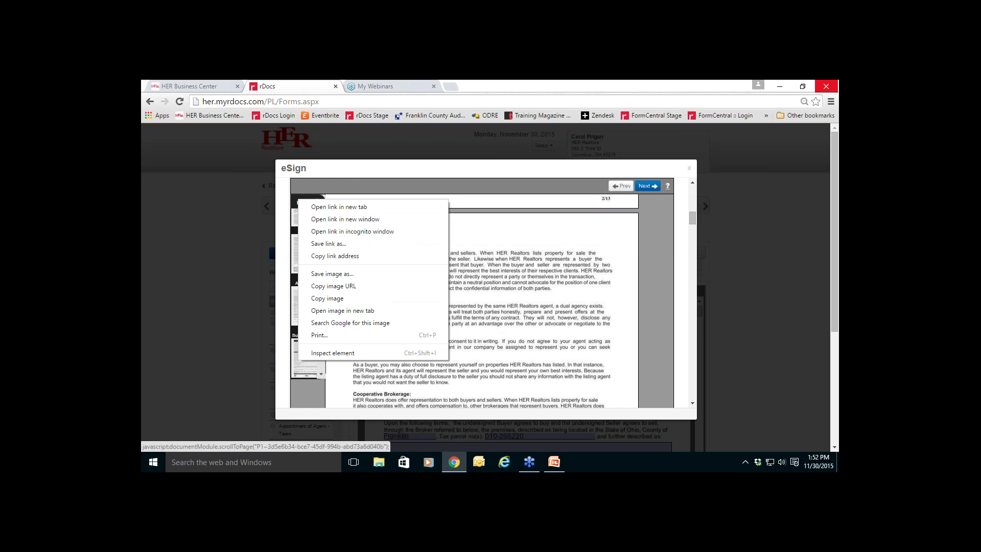
pyautogui.press('Escape')
pyautogui.click(295, 363)
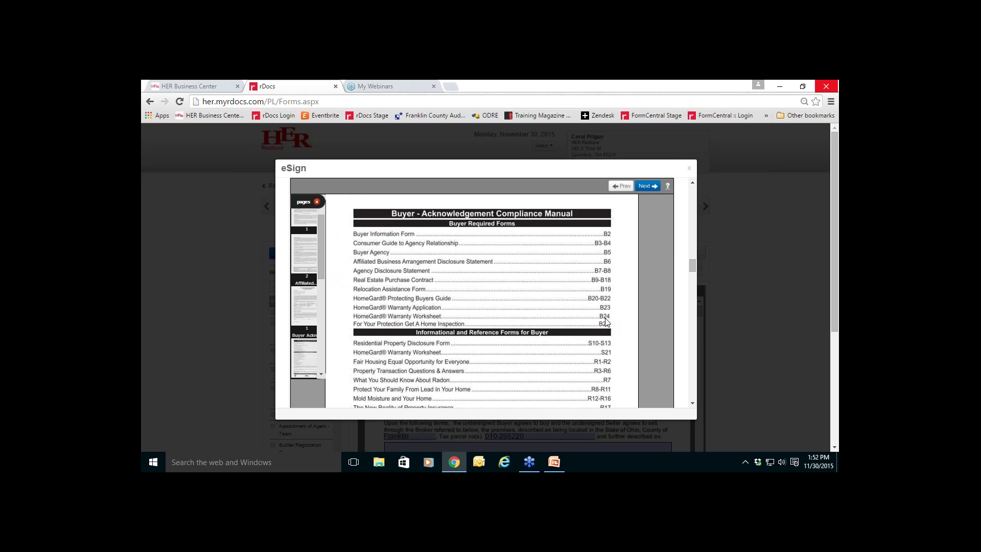
pyautogui.moveTo(693, 262); pyautogui.dragTo(693, 256)
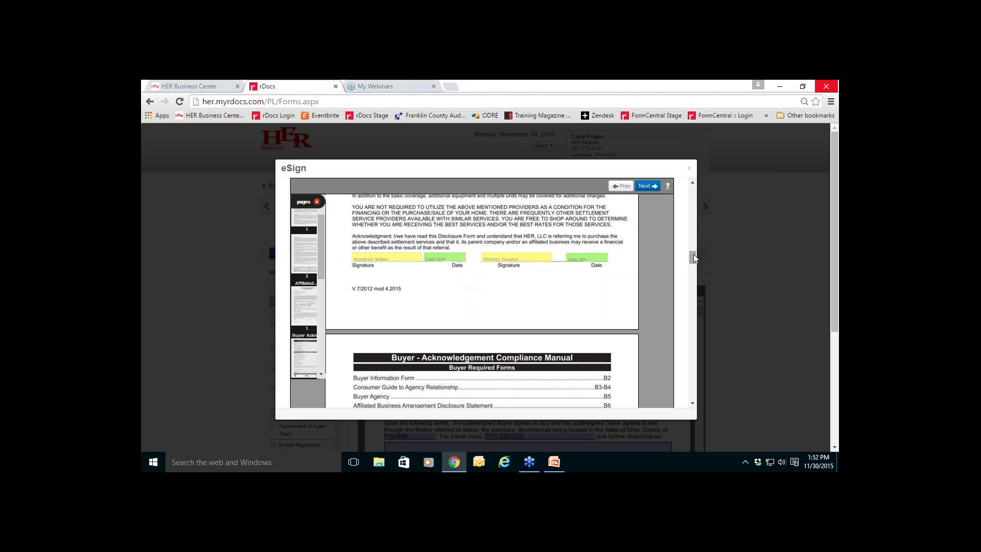
pyautogui.moveTo(694, 255); pyautogui.dragTo(700, 323)
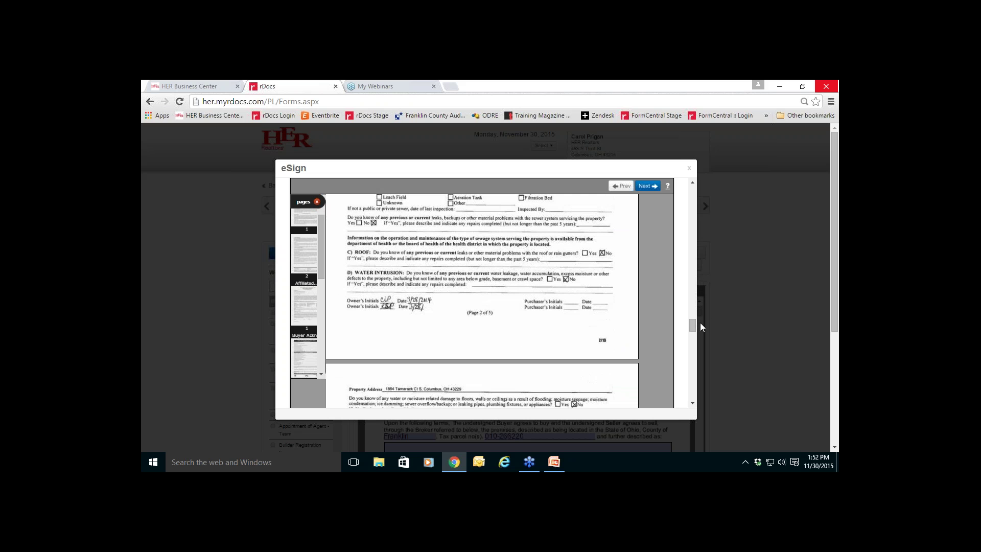
pyautogui.click(621, 186)
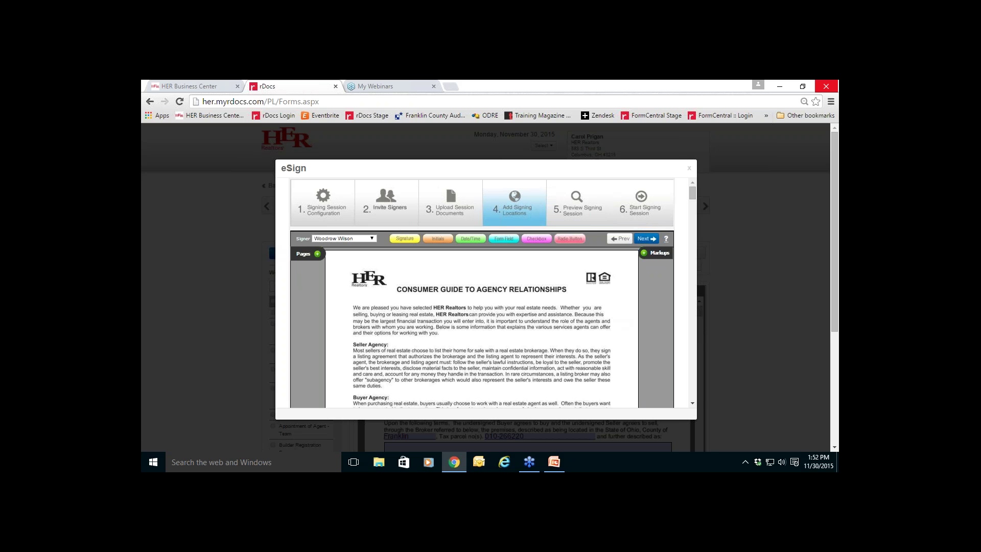
# Step: Advance through Preview Signing Session to step 6 Start Signing Session and enter the note editor
pyautogui.click(652, 240)
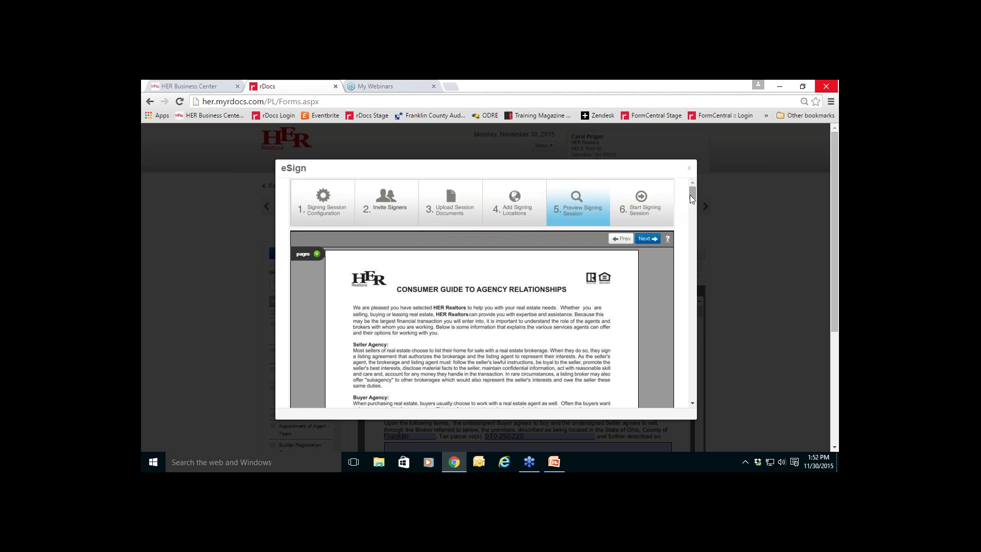
pyautogui.moveTo(692, 193); pyautogui.dragTo(693, 203)
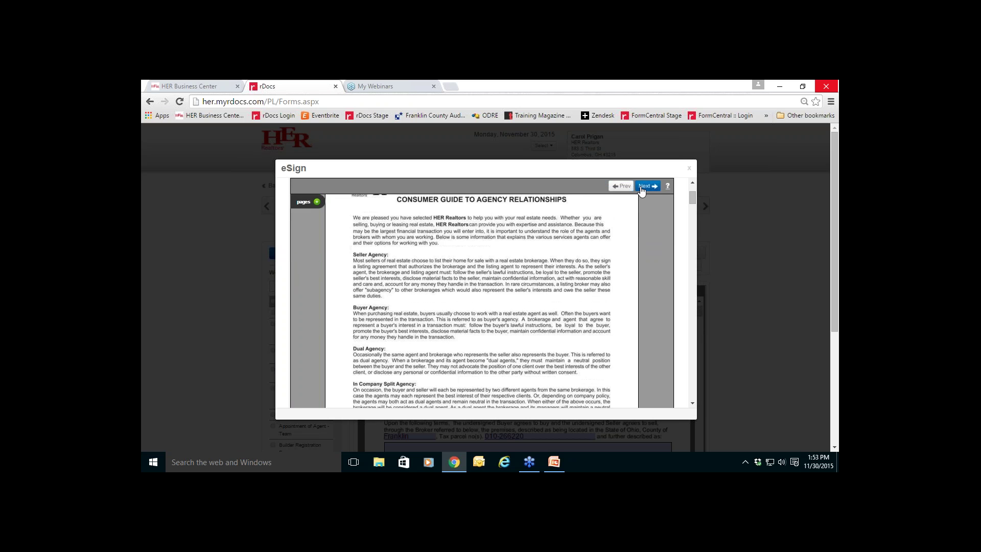
pyautogui.click(644, 186)
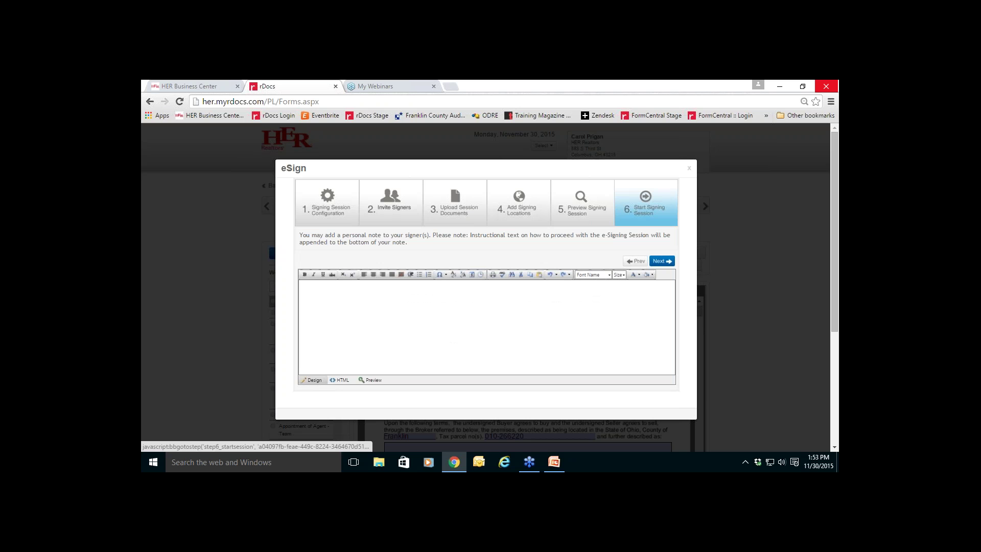
pyautogui.click(541, 316)
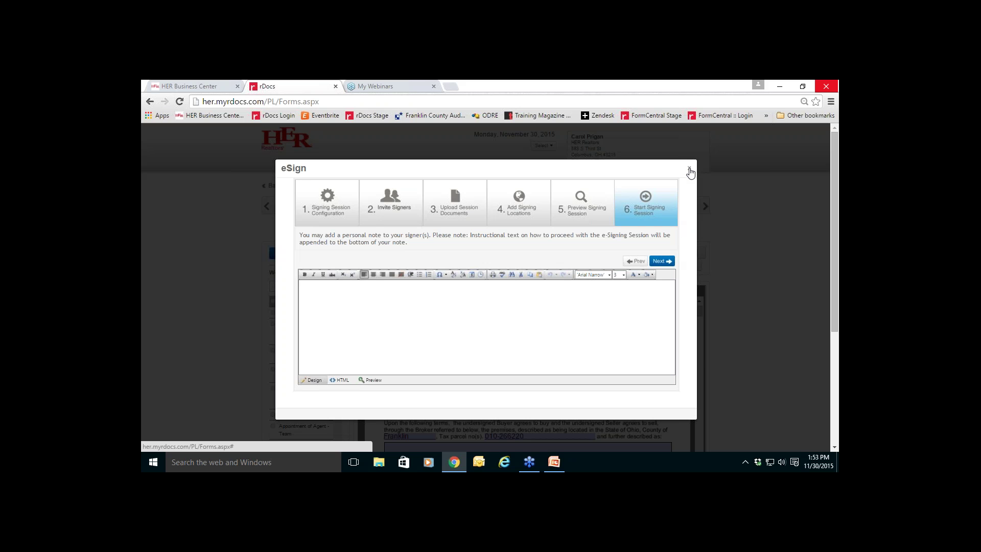
# Step: Close the eSign session window, dismiss the closed-session notice, and go back to the dashboard
pyautogui.click(690, 170)
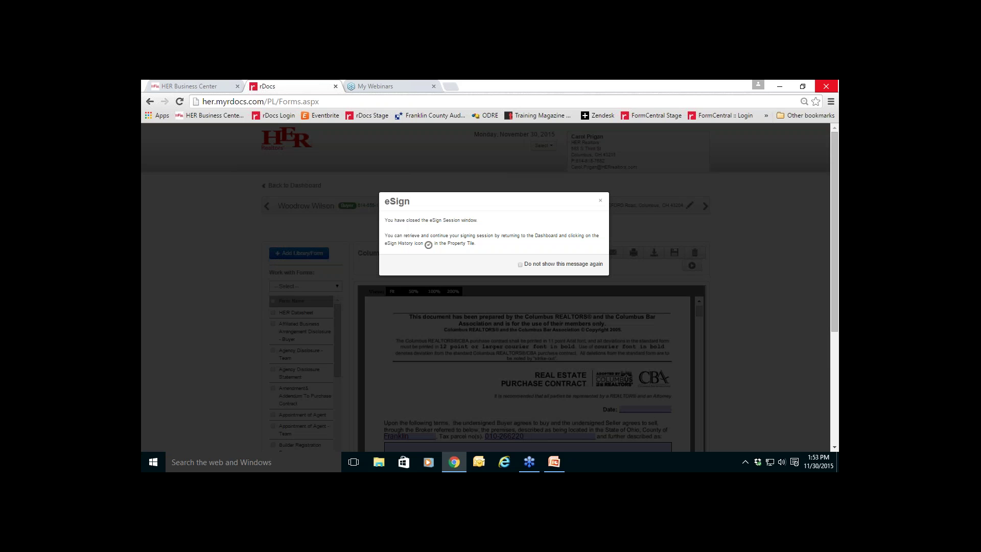
pyautogui.click(600, 200)
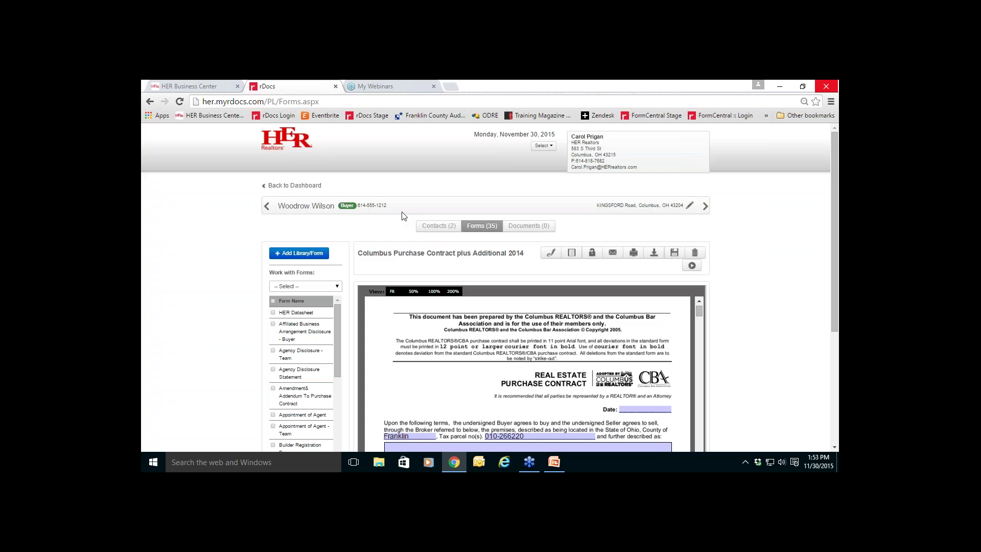
pyautogui.click(289, 186)
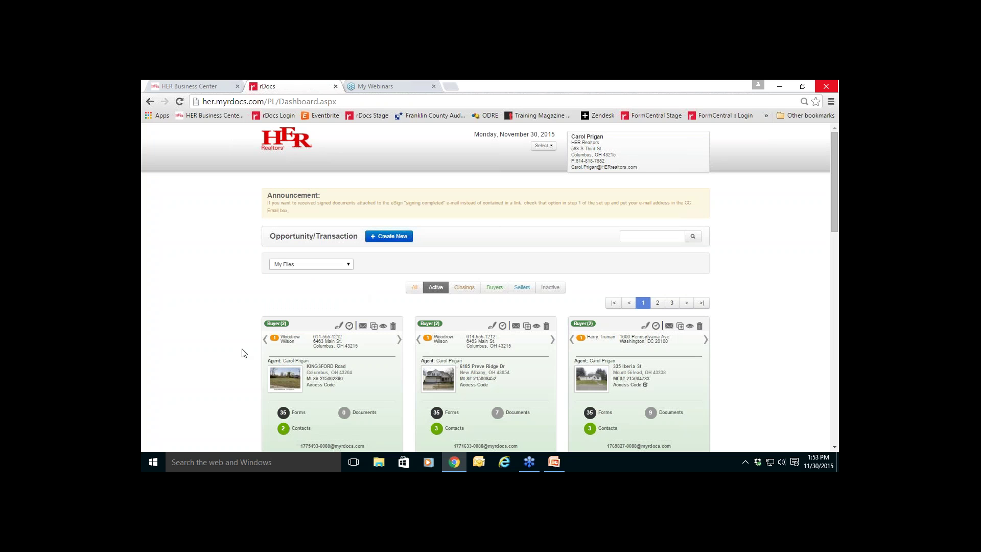
# Step: Open the Kingsford Road transaction's eSign history and resume the Documents to Sign session
pyautogui.click(349, 327)
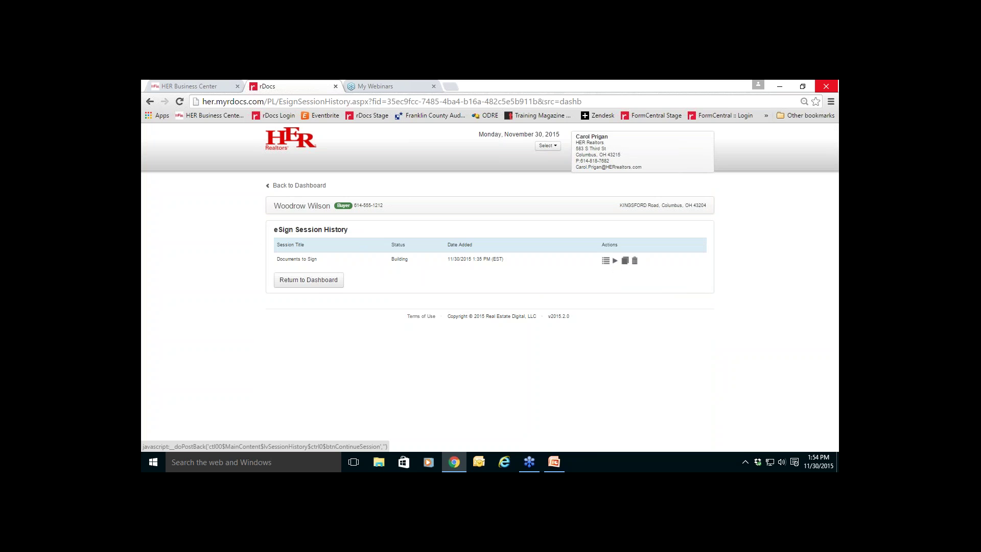
pyautogui.click(615, 260)
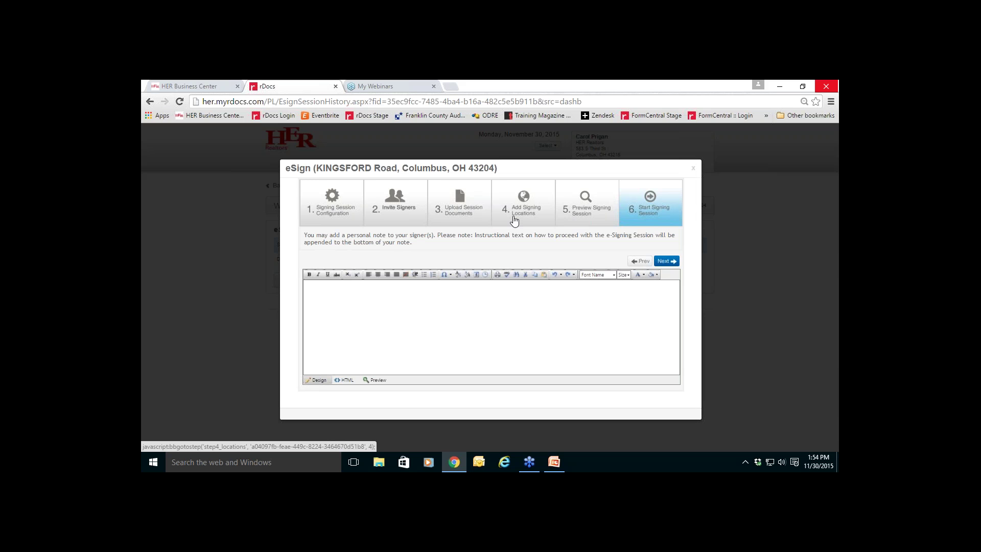
# Step: Start the session, edit and save the first signer's details, review the activity log, then close
pyautogui.click(664, 262)
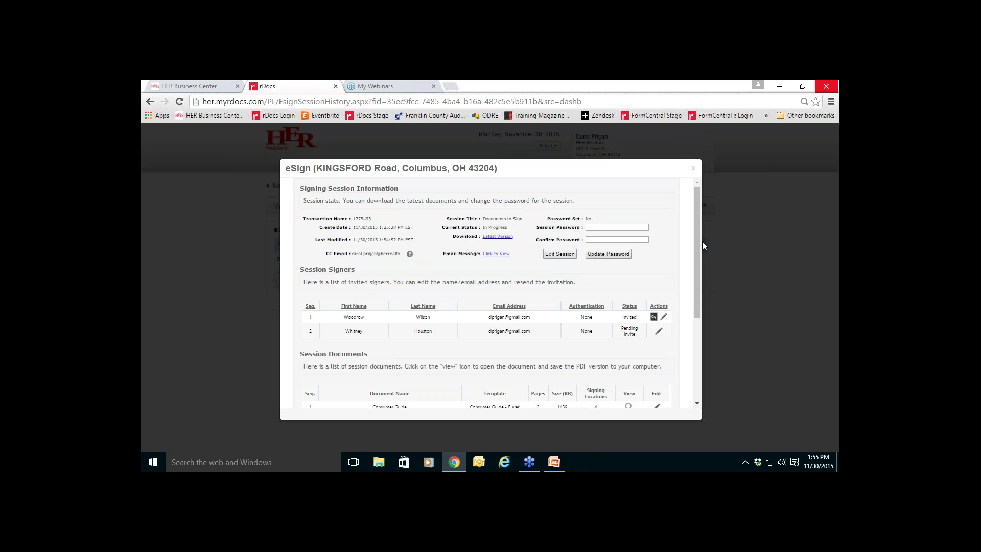
pyautogui.moveTo(700, 231); pyautogui.dragTo(700, 281)
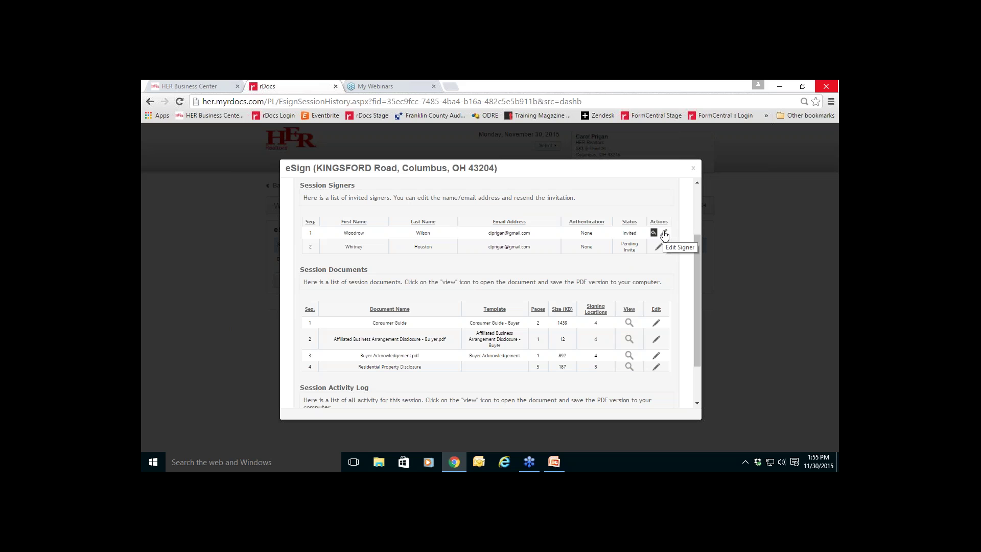
pyautogui.click(664, 233)
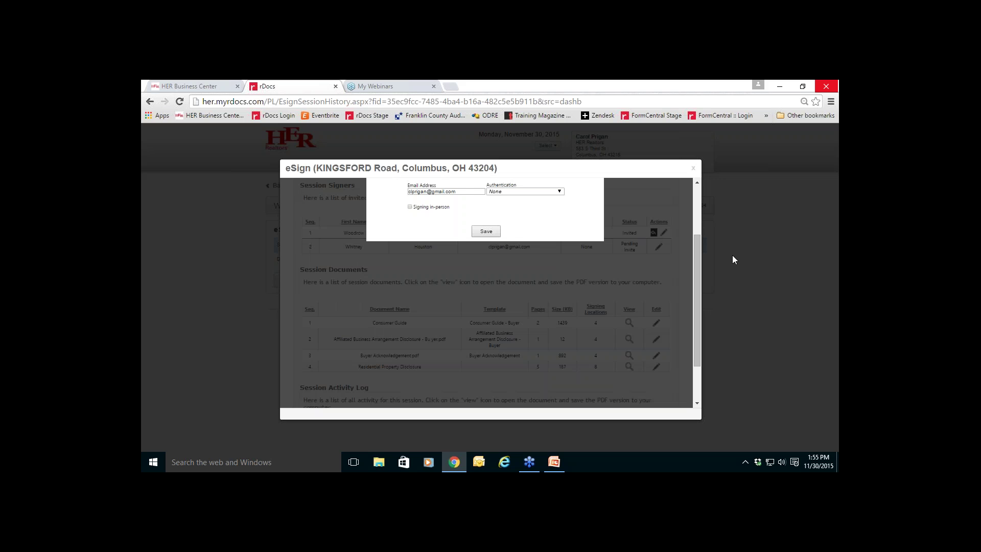
pyautogui.moveTo(695, 259); pyautogui.dragTo(692, 237)
pyautogui.click(486, 268)
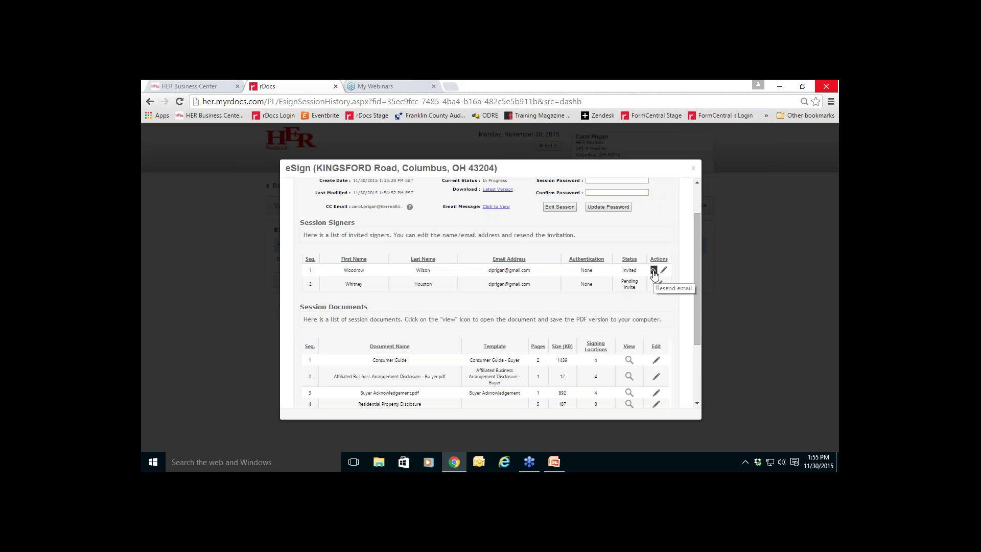
pyautogui.moveTo(697, 260); pyautogui.dragTo(697, 339)
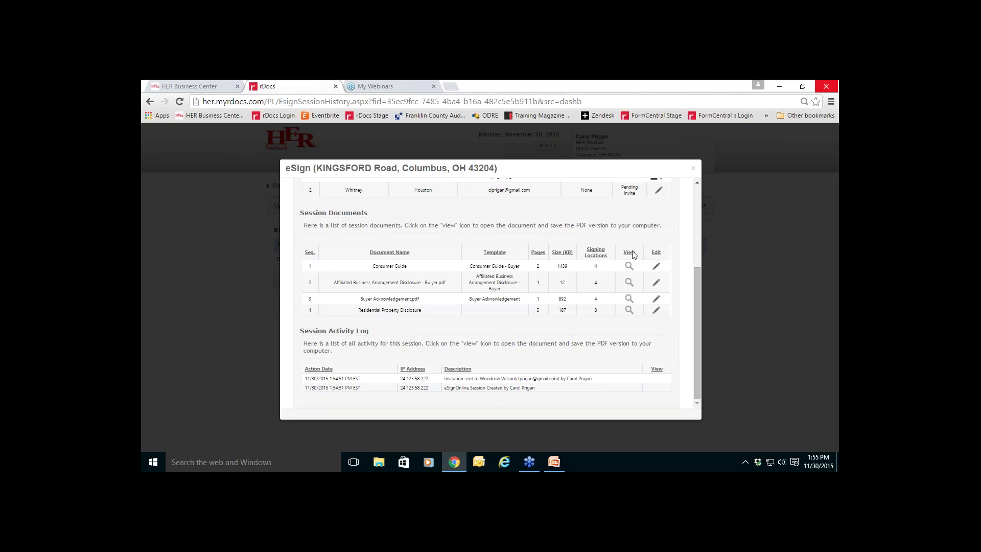
pyautogui.click(694, 171)
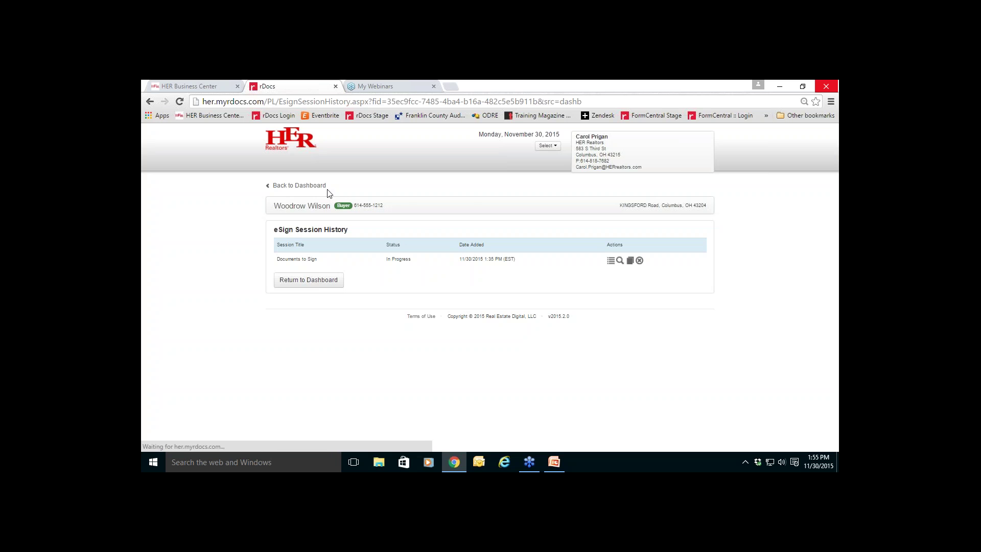
# Step: Return to the dashboard and open the Documents list on the Preve Ridge transaction card
pyautogui.click(305, 187)
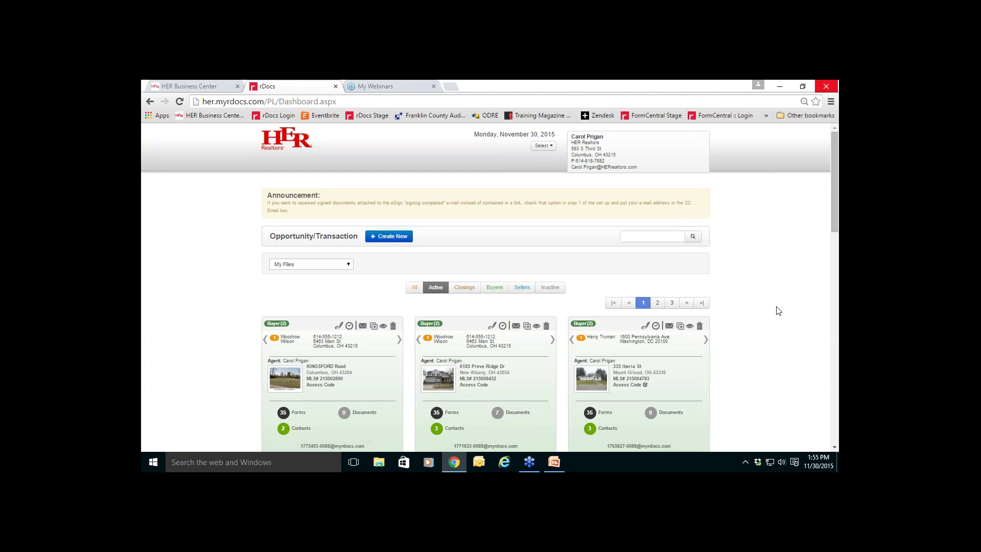
pyautogui.click(518, 412)
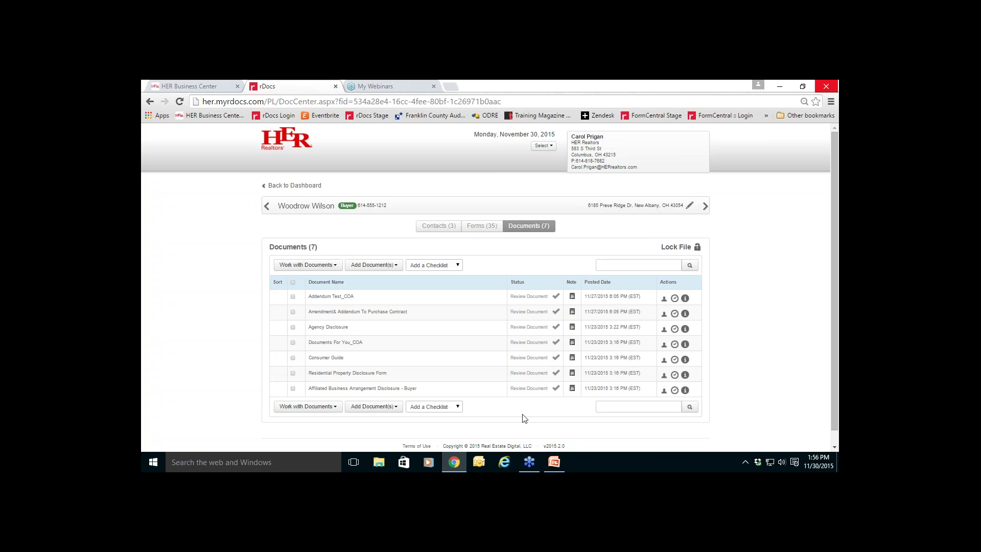
pyautogui.click(397, 266)
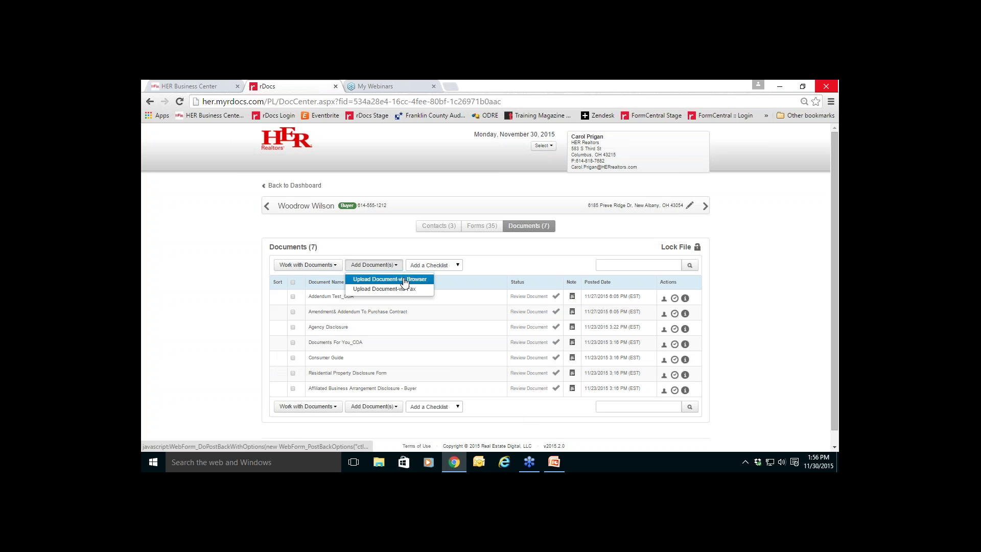
pyautogui.click(405, 280)
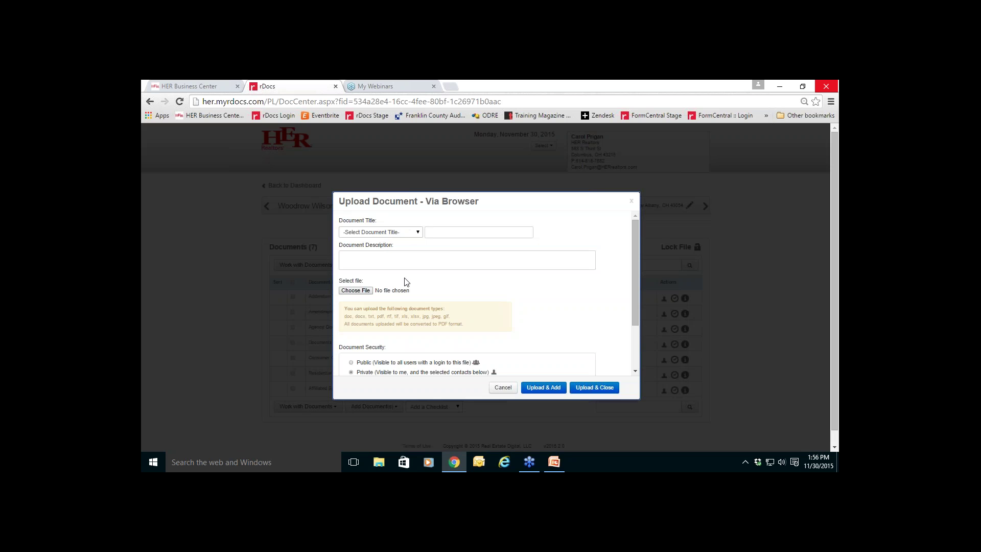
pyautogui.click(416, 233)
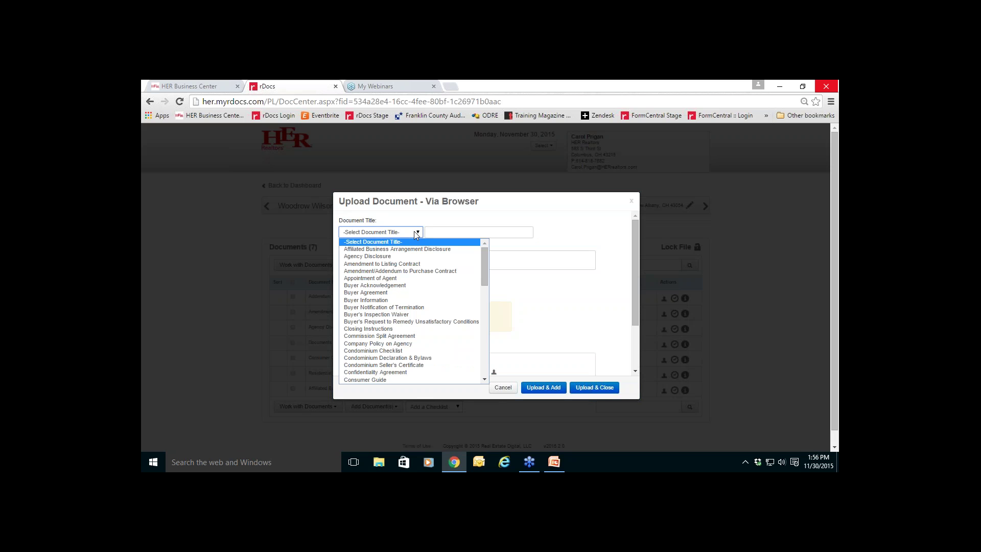
pyautogui.click(432, 232)
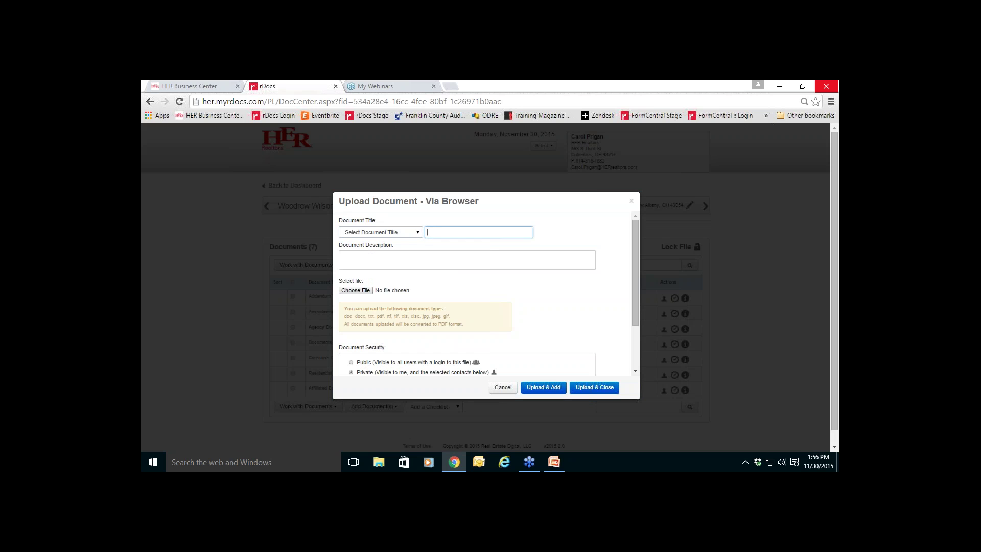
pyautogui.click(355, 290)
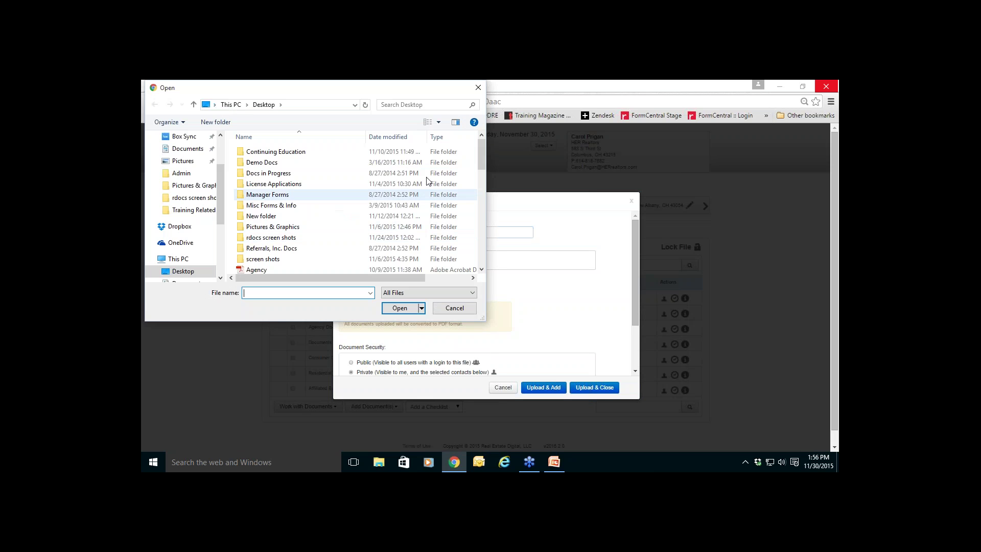
pyautogui.click(454, 309)
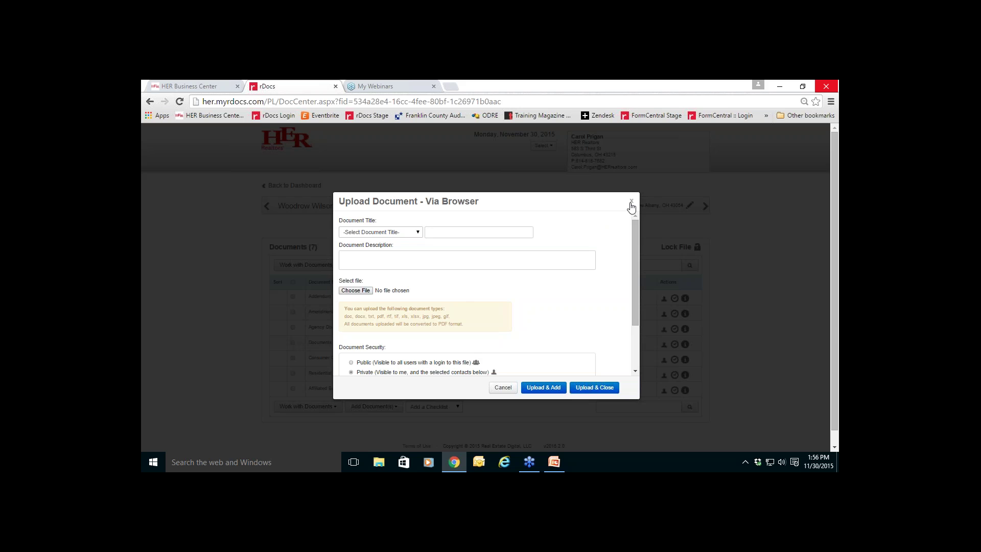
pyautogui.click(631, 202)
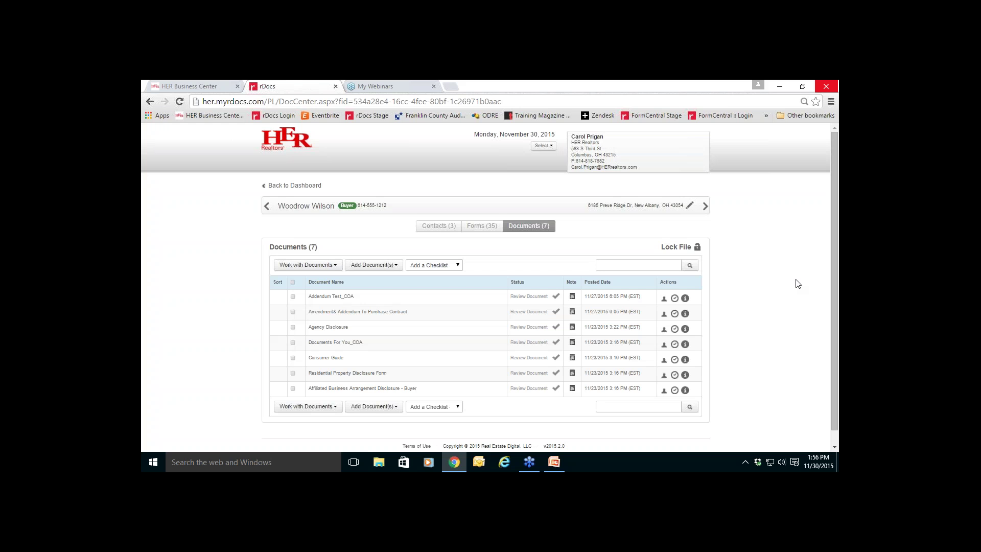
# Step: Open the Upload Document-via Fax form from Add Document(s), then close it without uploading
pyautogui.click(393, 265)
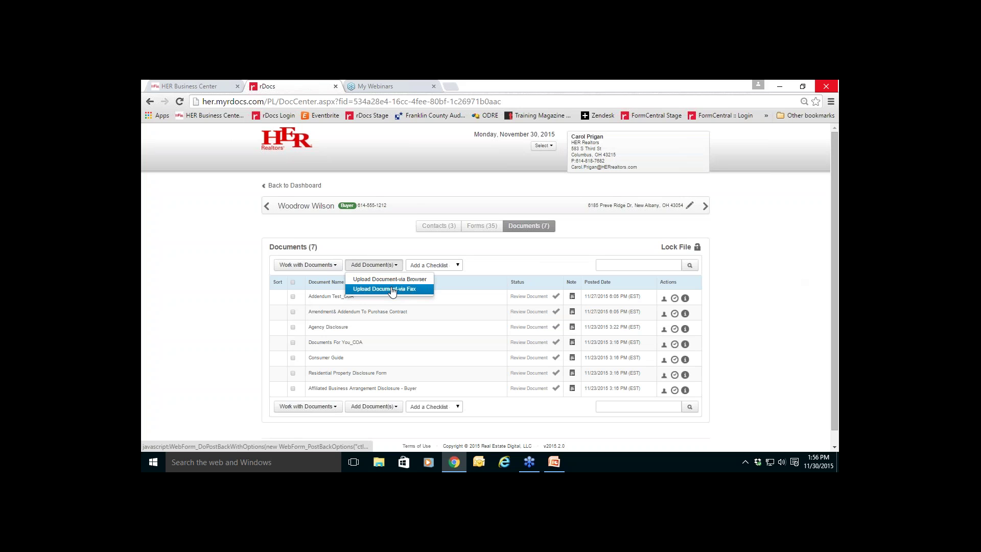
pyautogui.click(392, 289)
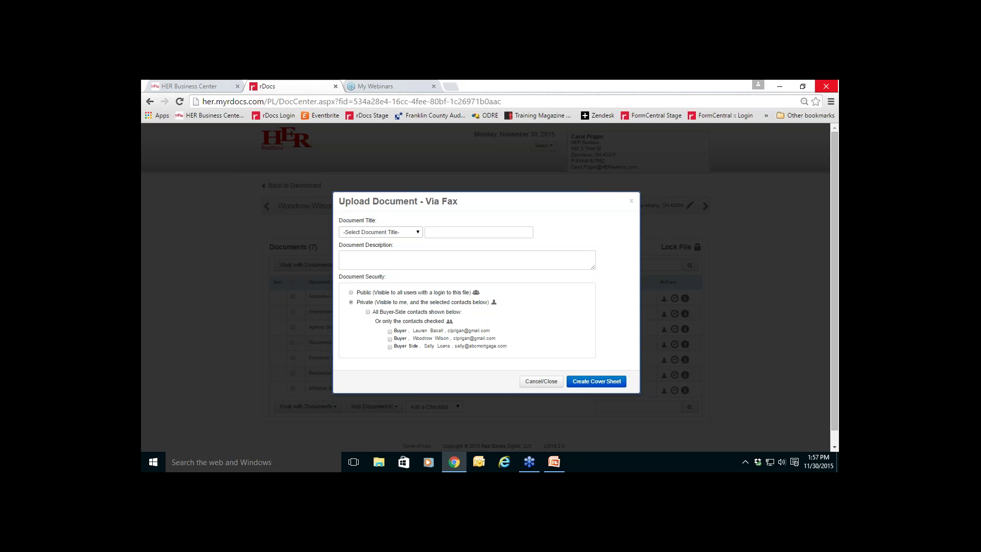
pyautogui.click(631, 203)
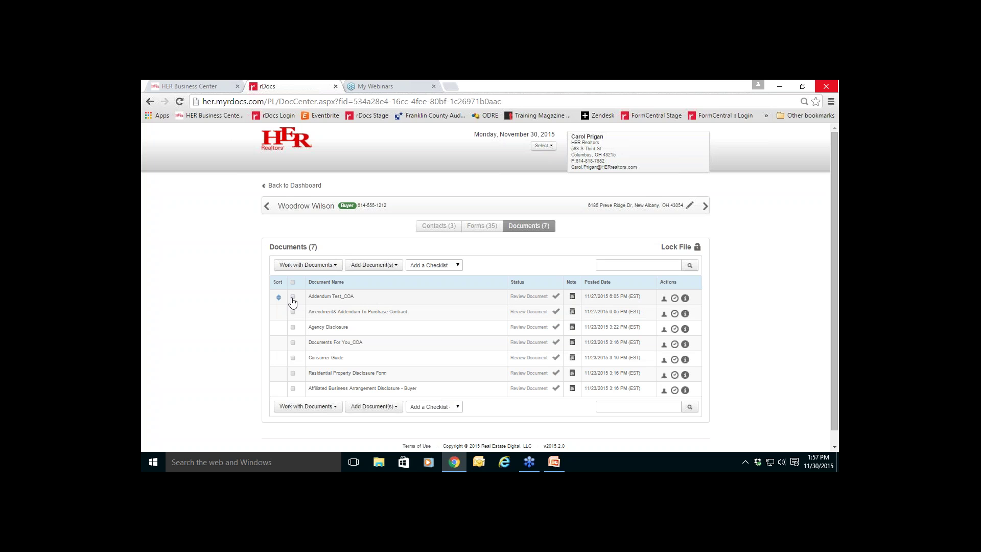
pyautogui.click(336, 265)
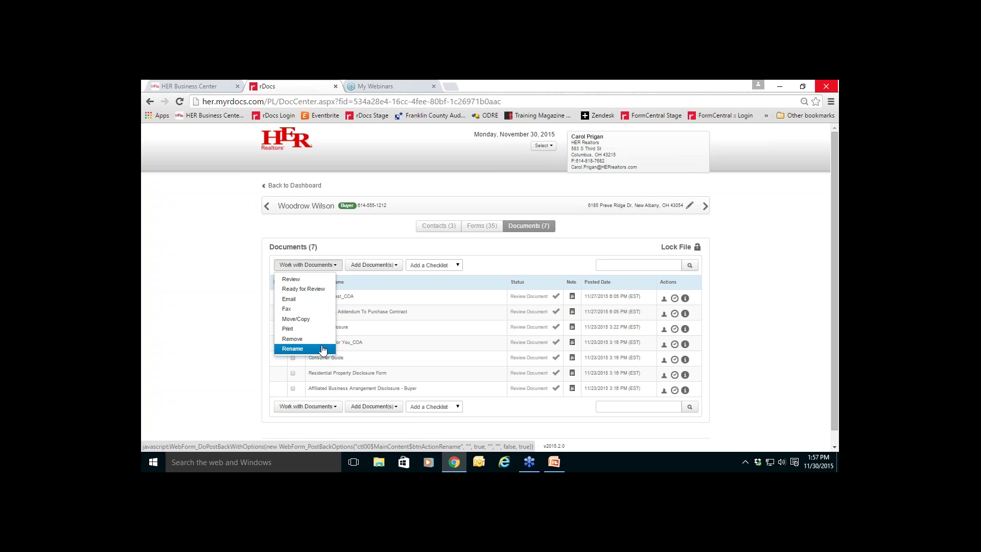
pyautogui.click(236, 356)
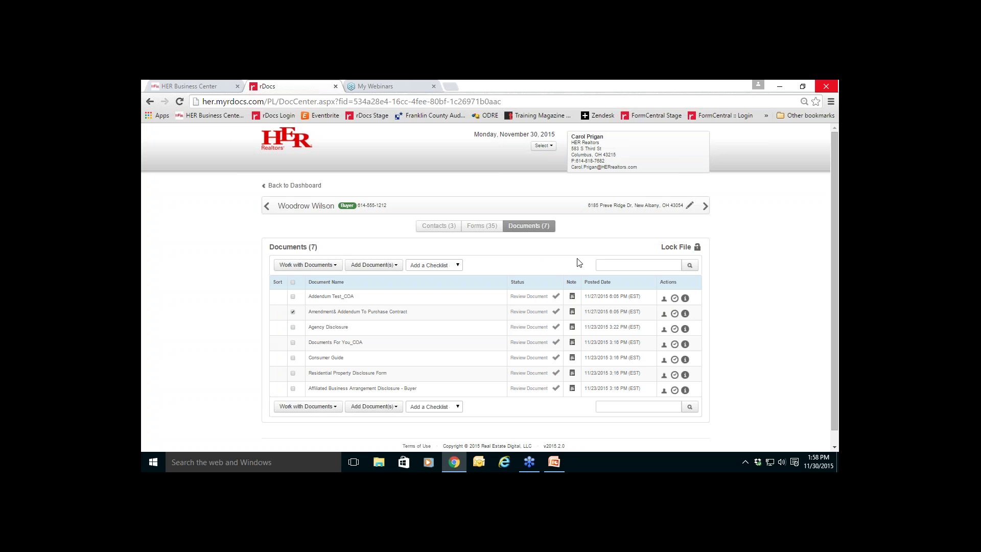
# Step: Run a search from the transaction's document search field
pyautogui.click(607, 265)
pyautogui.click(690, 269)
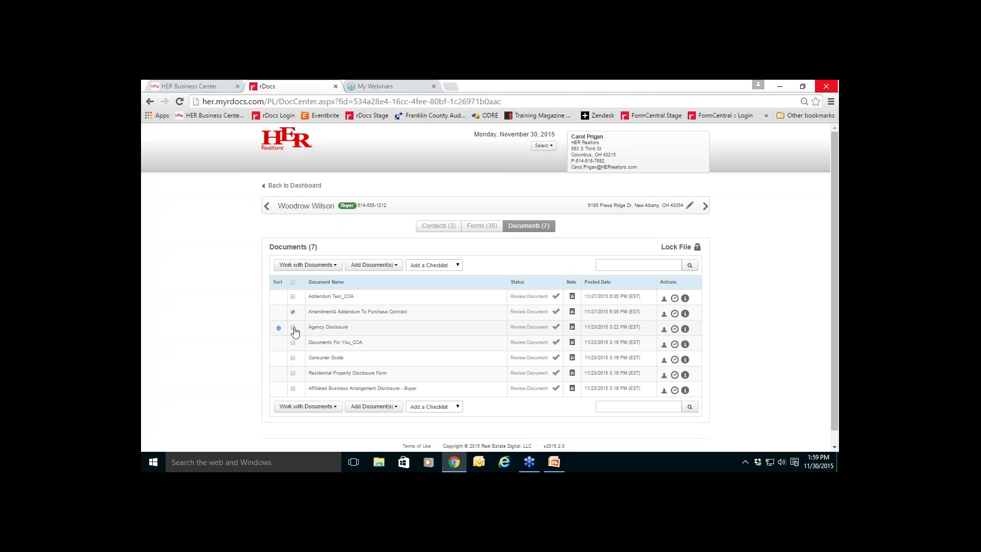
# Step: Start emailing Agency Disclosure and the Amendment contract, cancel it unsent, and return to the dashboard
pyautogui.click(324, 266)
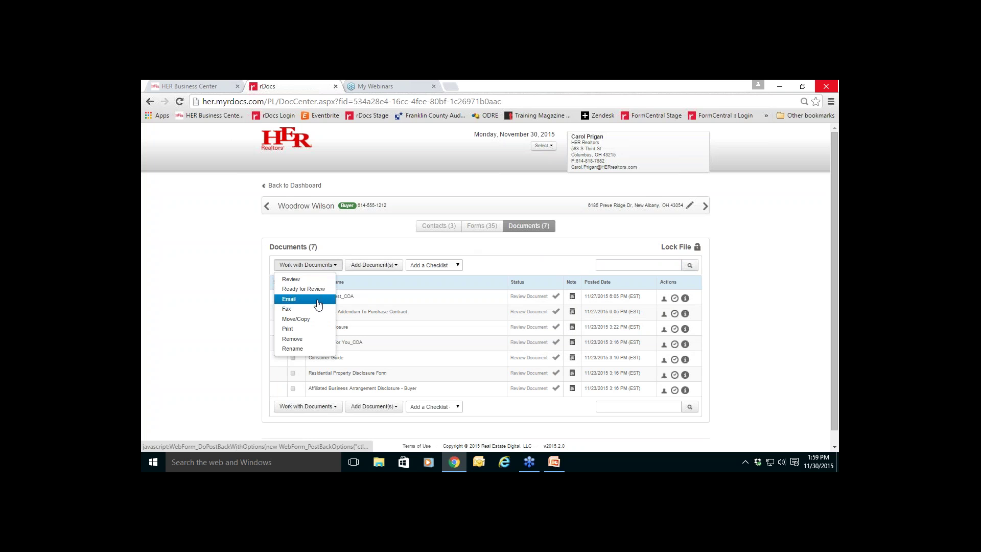
pyautogui.click(318, 300)
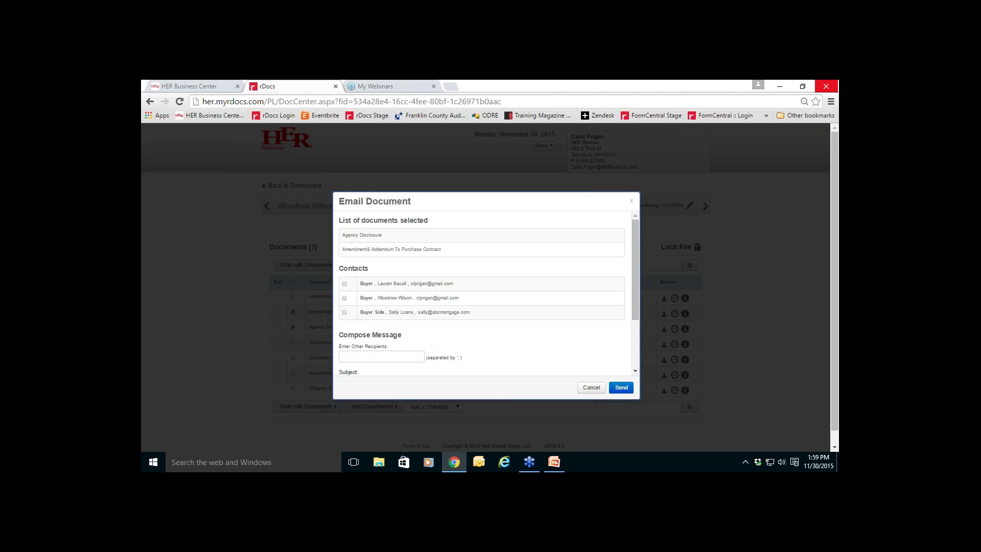
pyautogui.click(364, 352)
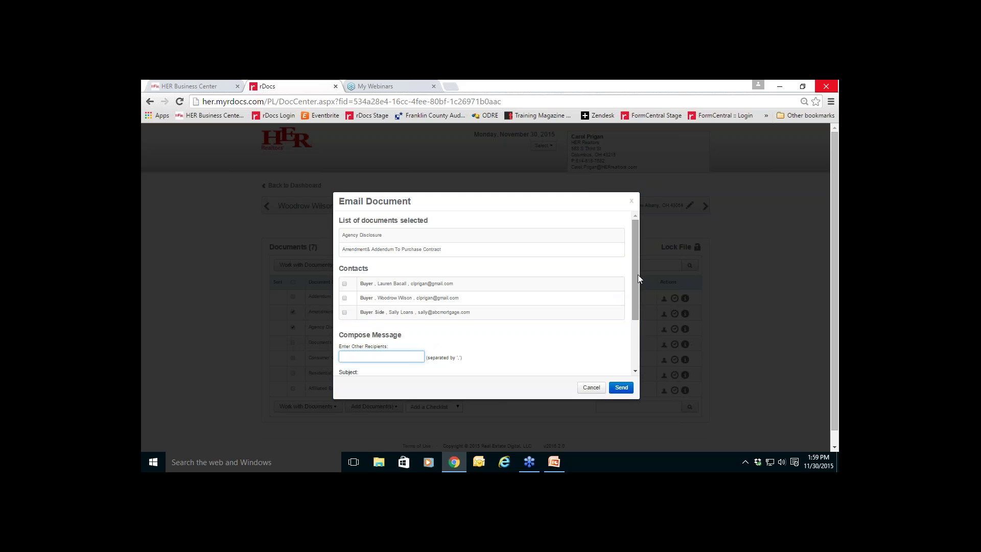
pyautogui.moveTo(635, 281); pyautogui.dragTo(630, 331)
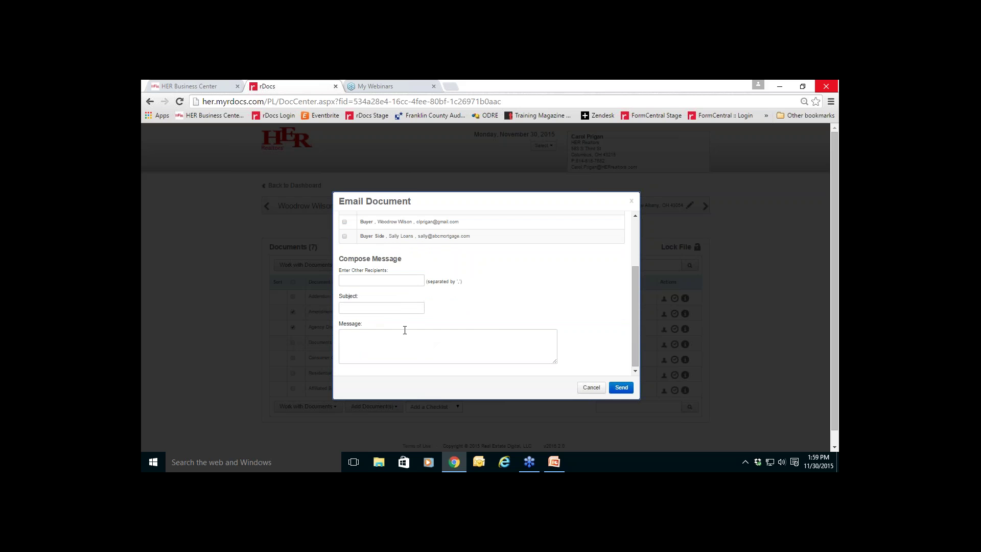
pyautogui.click(594, 389)
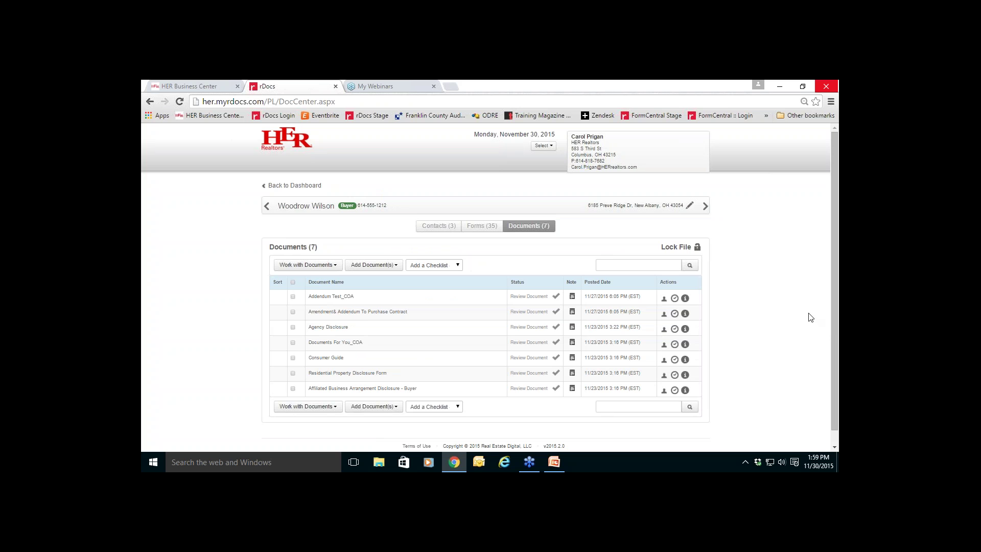
pyautogui.click(284, 186)
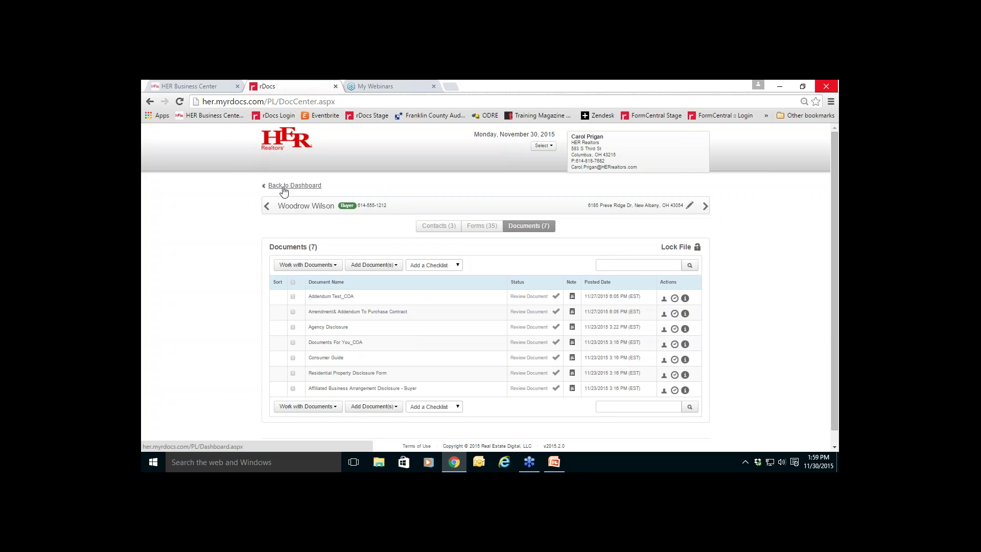